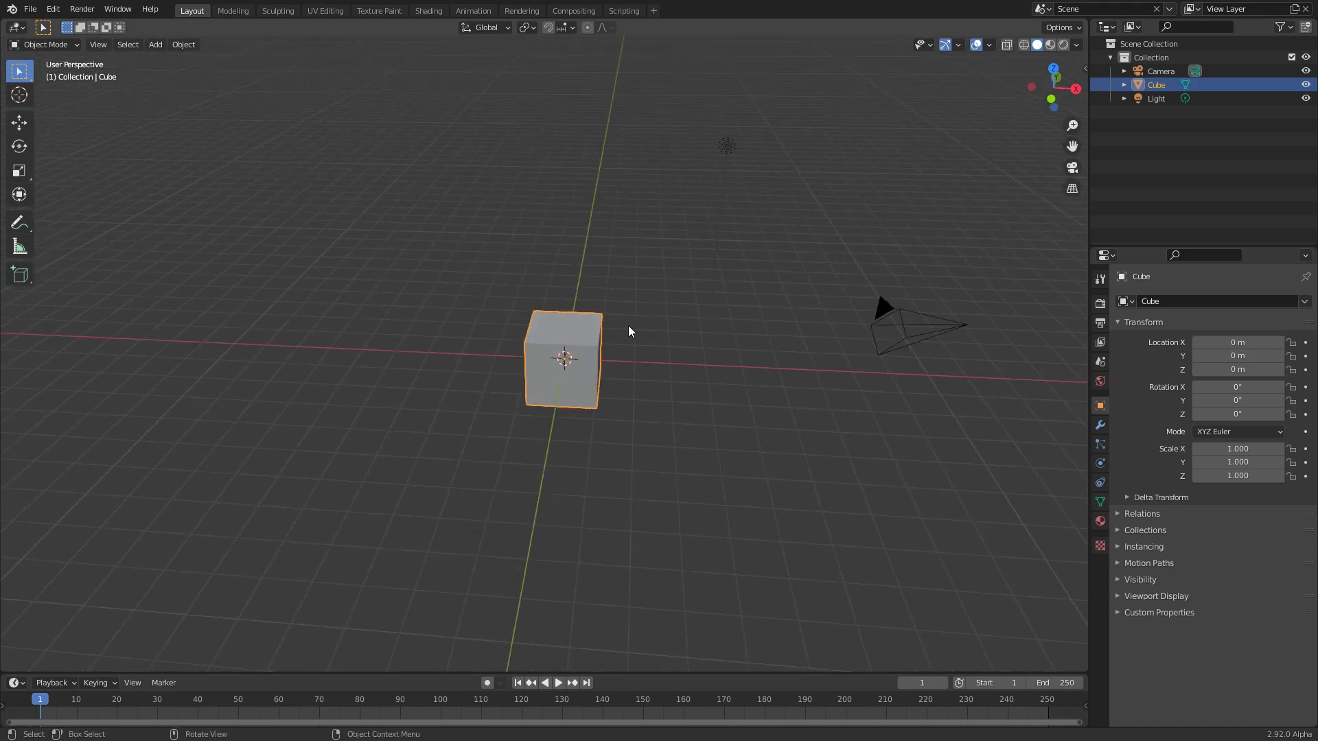
Replace the default cube with a mesh plane at the origin, viewed from the top
{"action": "scroll", "coordinate": [583, 348], "scroll_direction": "down", "scroll_amount": 3}
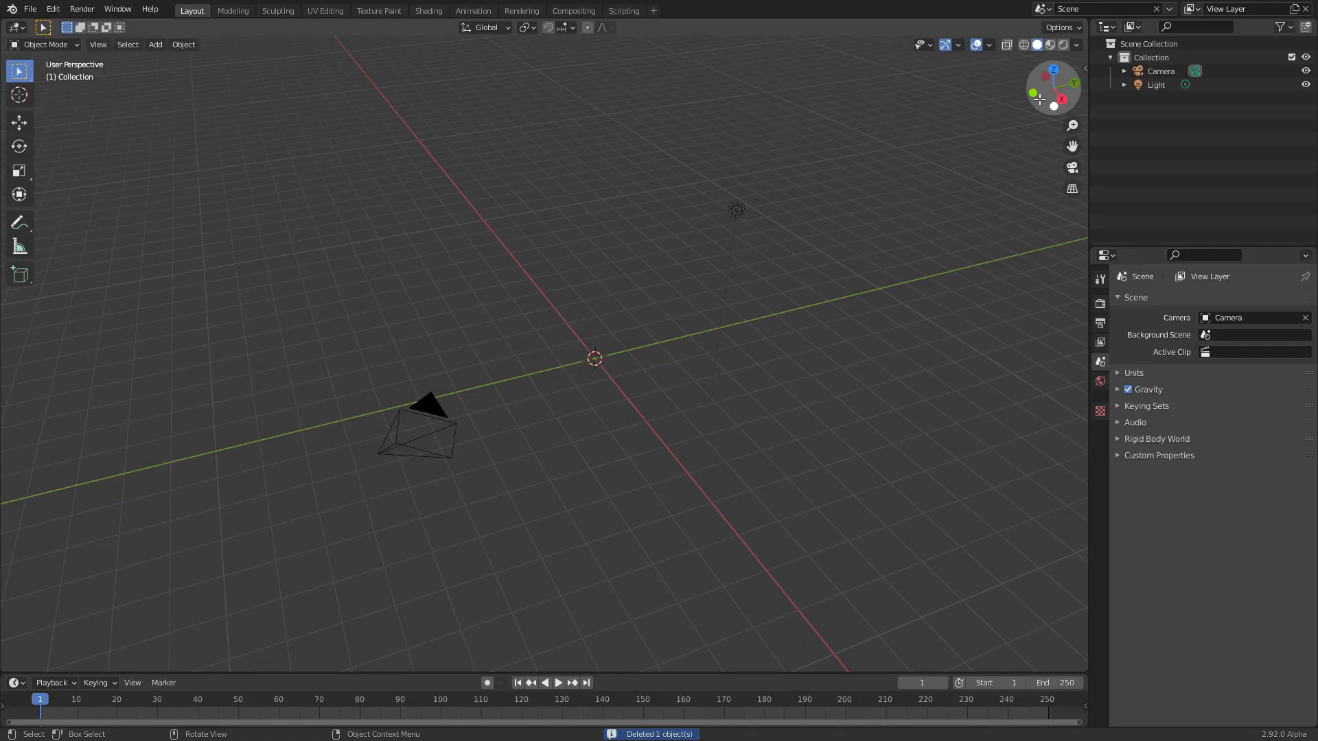
{"action": "left_click", "coordinate": [1049, 76]}
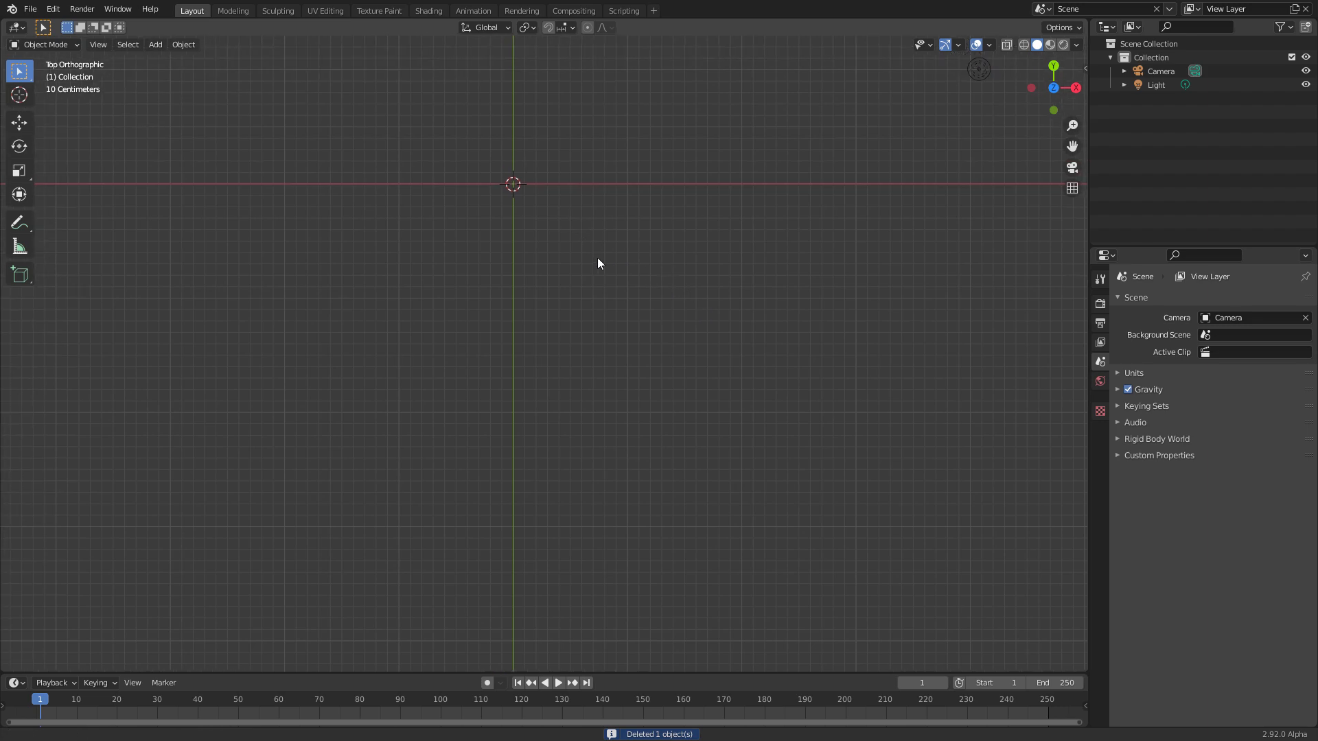
{"action": "key", "text": "shift+a"}
{"action": "mouse_move", "coordinate": [583, 214]}
{"action": "left_click", "coordinate": [632, 214]}
{"action": "middle_click_drag", "start_coordinate": [590, 238], "coordinate": [555, 302], "text": "shift"}
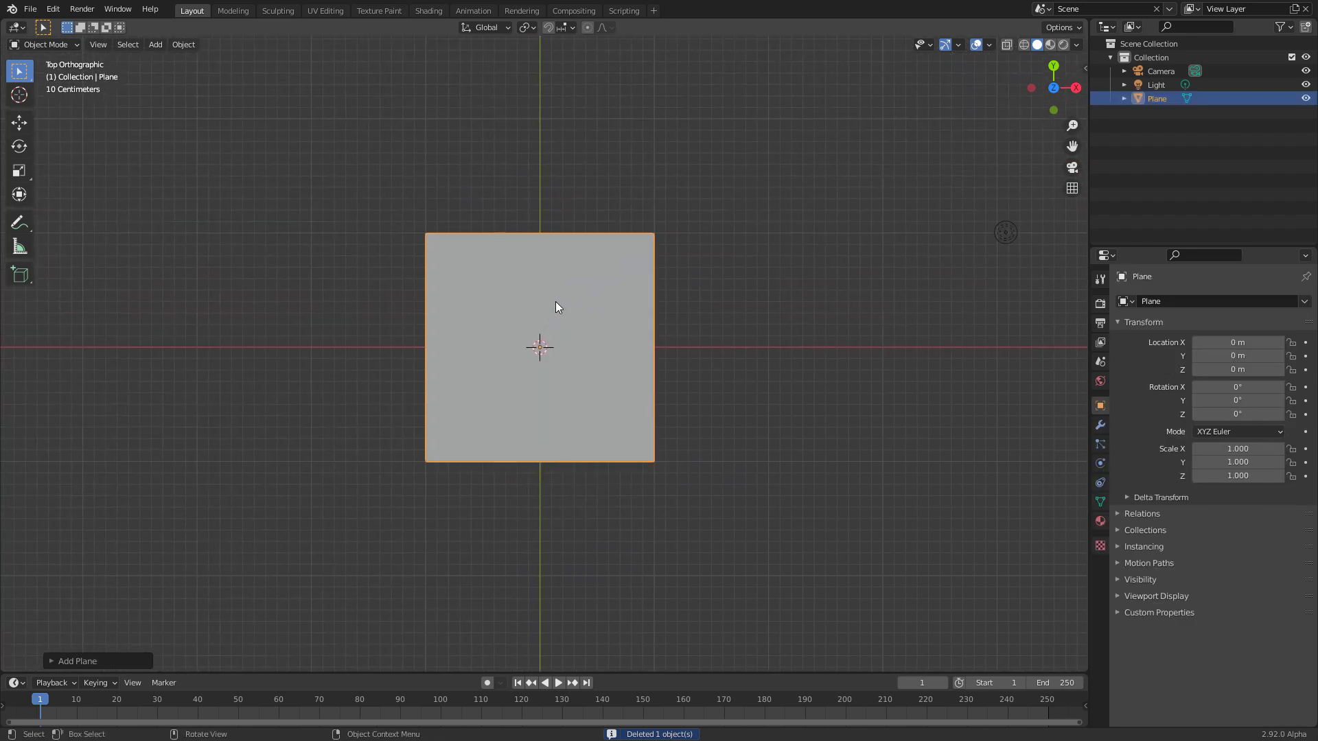
Delete the two vertices on the plane's +Y side in Edit Mode
{"action": "key", "text": "Tab"}
{"action": "left_click_drag", "start_coordinate": [372, 280], "coordinate": [705, 186]}
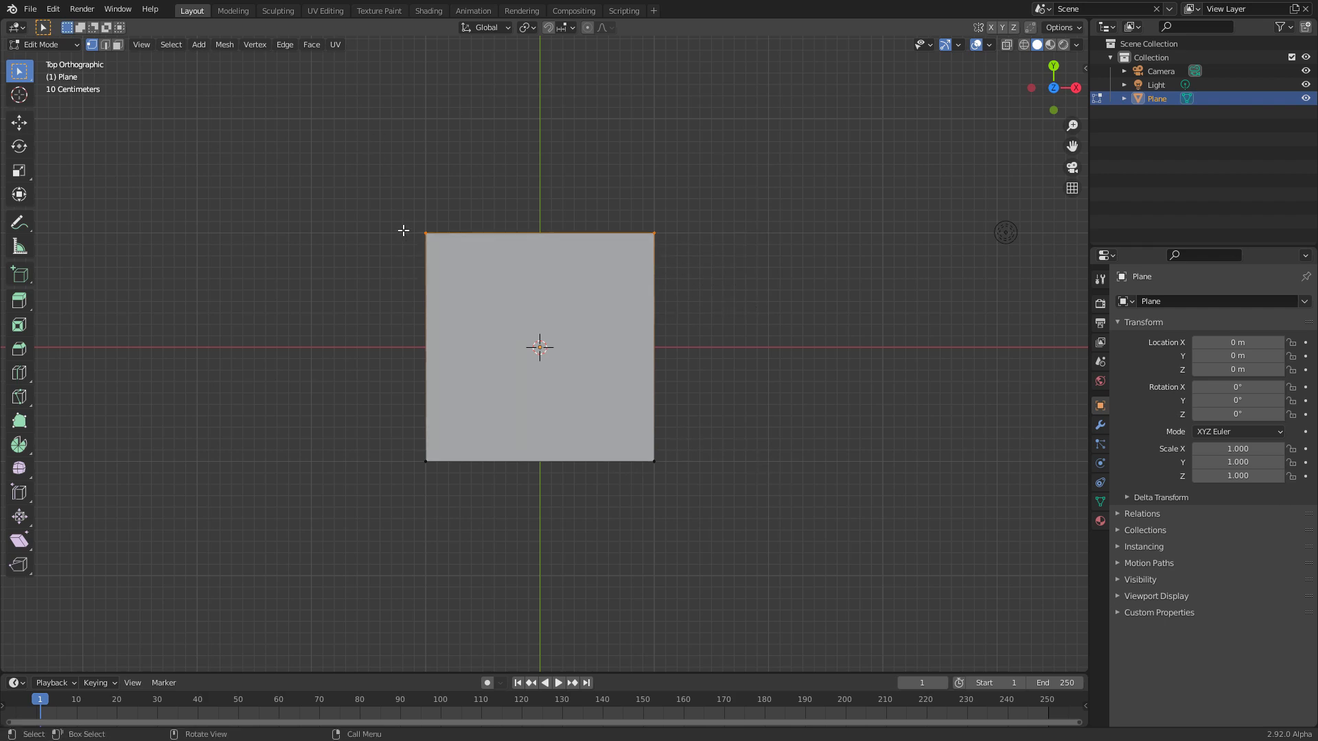
{"action": "key", "text": "x"}
{"action": "left_click", "coordinate": [492, 200]}
{"action": "scroll", "coordinate": [658, 371], "scroll_direction": "up", "scroll_amount": 4}
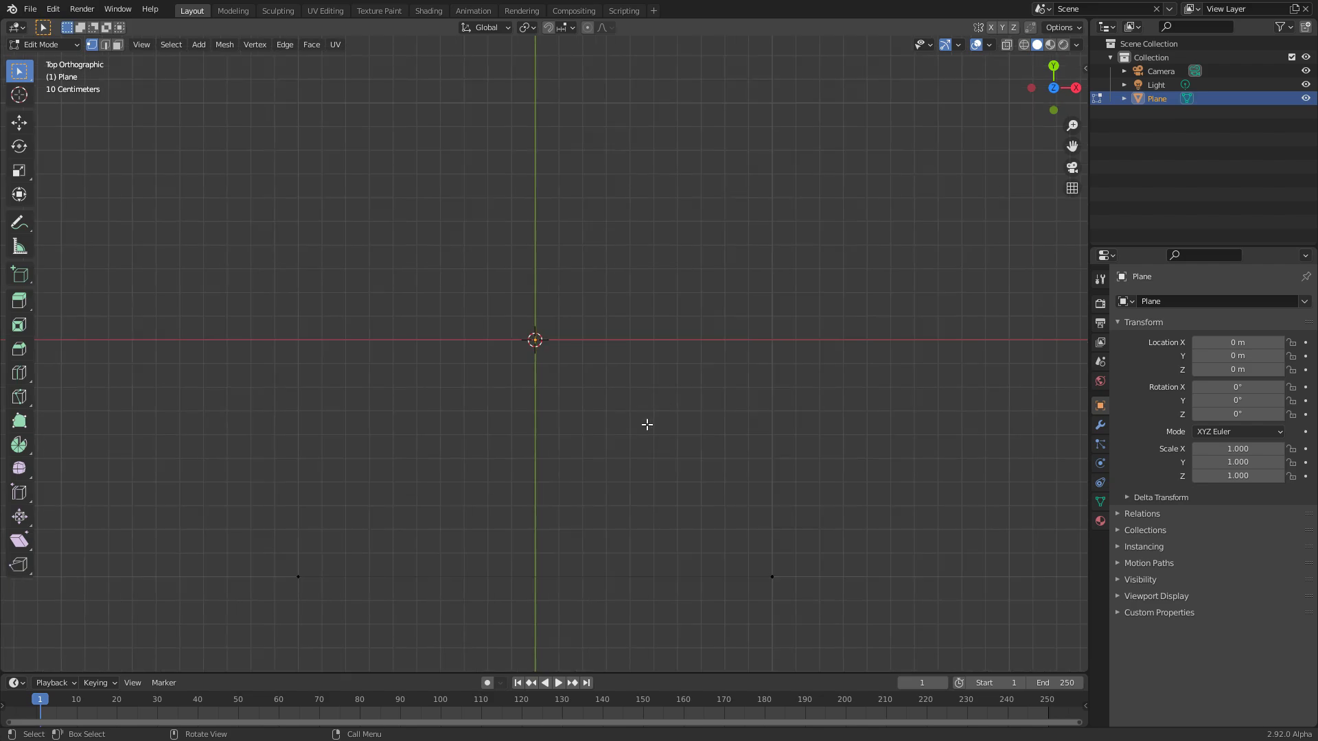
Move the plane object with its remaining edge 1 m along Y so the edge lies on the X axis
{"action": "left_click", "coordinate": [820, 580]}
{"action": "left_click_drag", "start_coordinate": [269, 594], "coordinate": [442, 511]}
{"action": "key", "text": "2"}
{"action": "left_click", "coordinate": [518, 575]}
{"action": "key", "text": "g"}
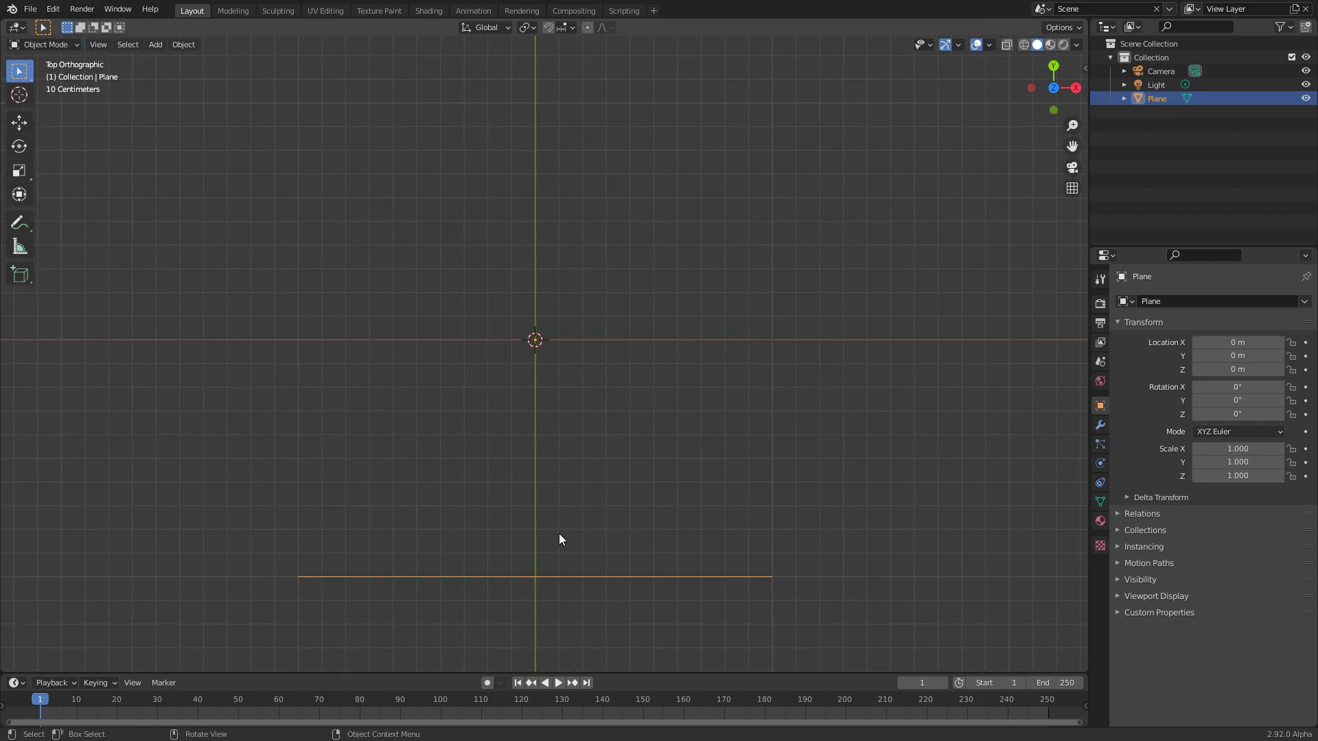
{"action": "key", "text": "y"}
{"action": "key", "text": "1"}
{"action": "key", "text": "Return"}
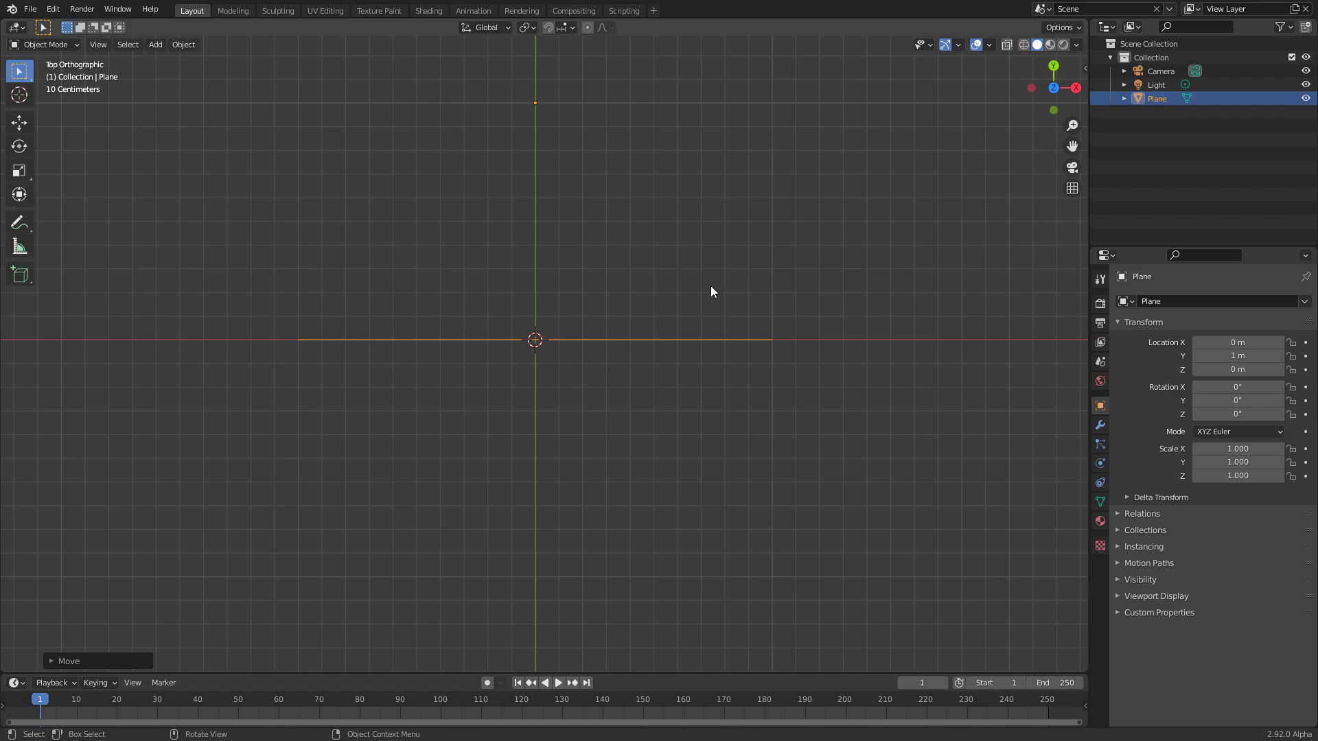
Subdivide the whole edge repeatedly in Edit Mode until it is densely filled with vertices
{"action": "scroll", "coordinate": [546, 277], "scroll_direction": "up", "scroll_amount": 3}
{"action": "middle_click_drag", "start_coordinate": [546, 278], "coordinate": [567, 359], "text": "shift"}
{"action": "key", "text": "Tab"}
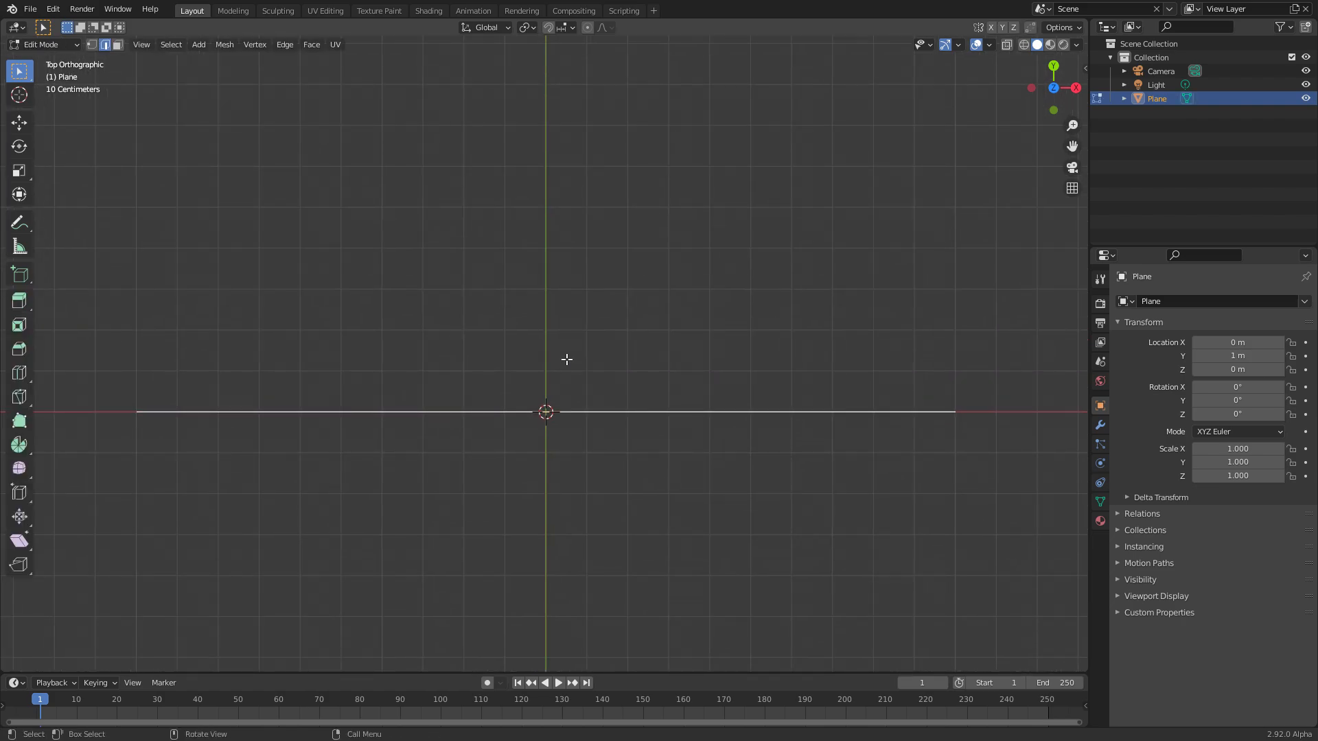
{"action": "key", "text": "1"}
{"action": "right_click", "coordinate": [587, 352]}
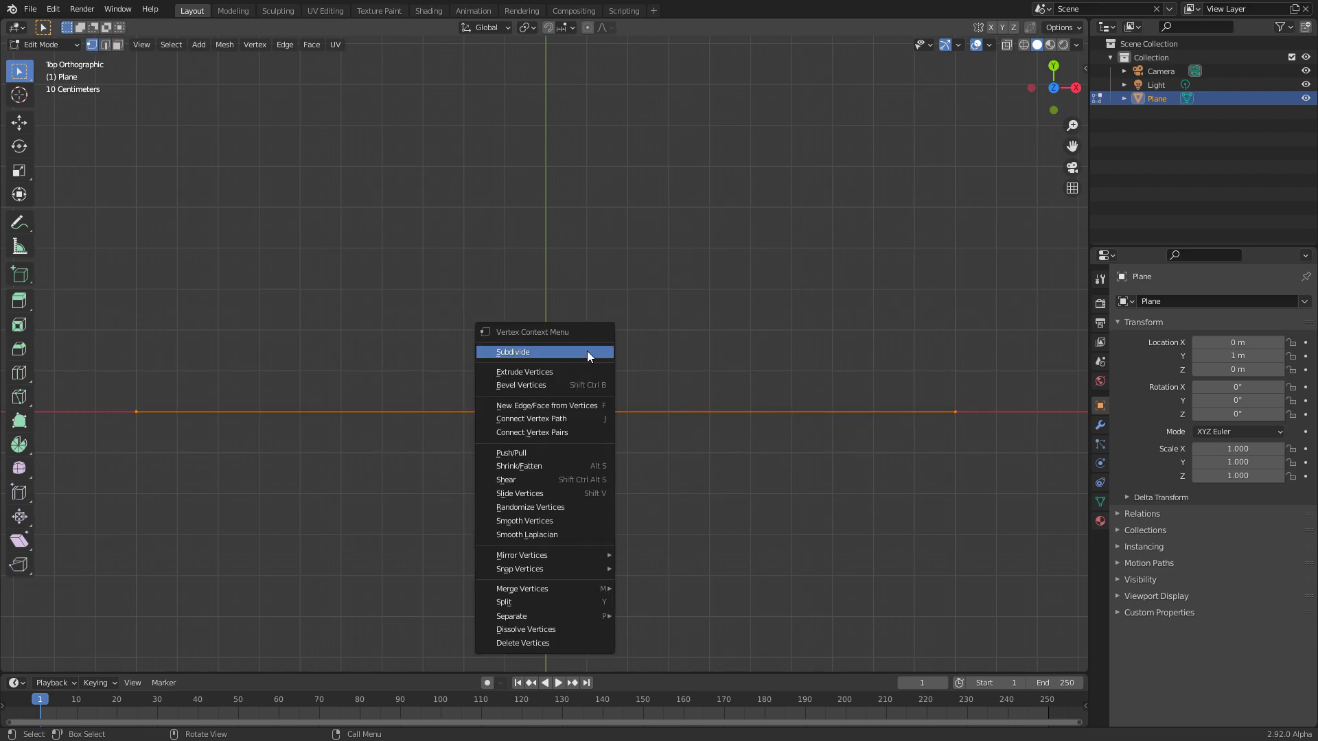
{"action": "left_click", "coordinate": [587, 351]}
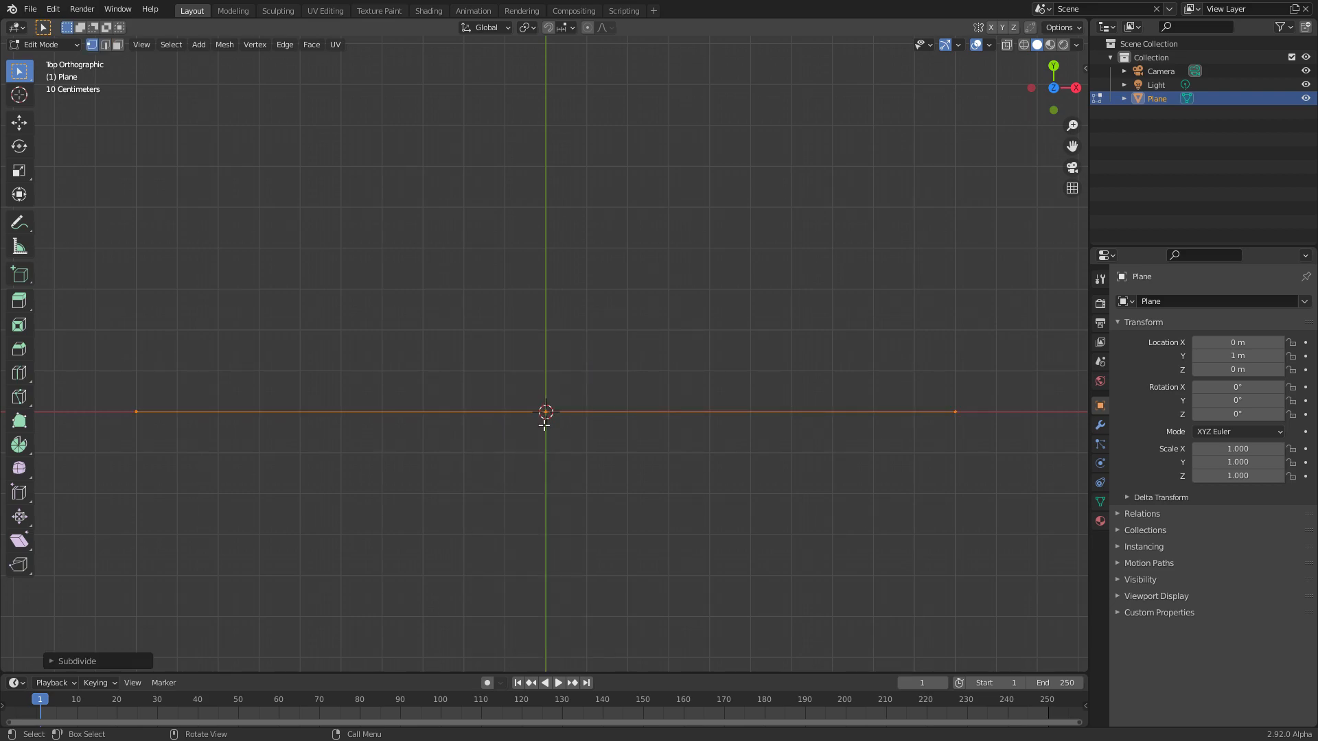
{"action": "right_click", "coordinate": [570, 378]}
{"action": "left_click", "coordinate": [569, 378]}
{"action": "right_click", "coordinate": [690, 381]}
{"action": "left_click", "coordinate": [688, 377]}
{"action": "right_click", "coordinate": [686, 377]}
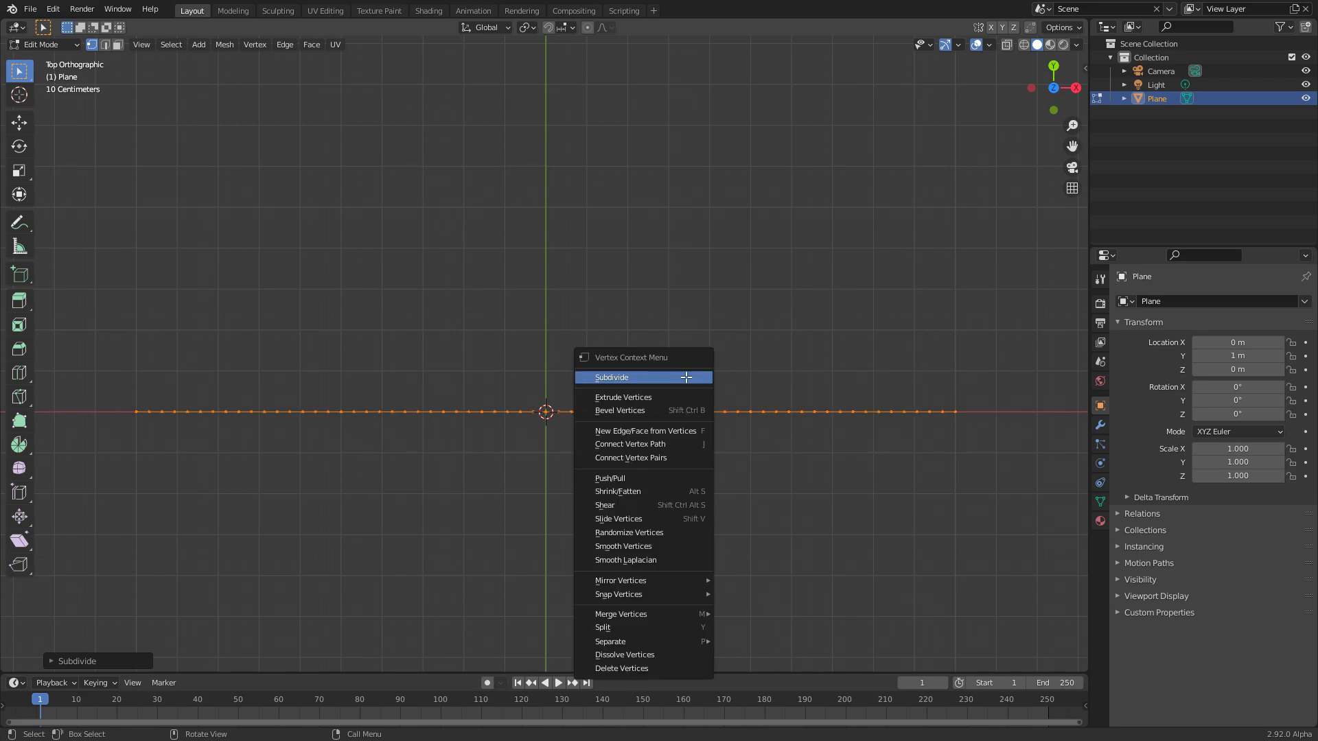
{"action": "left_click", "coordinate": [686, 377]}
{"action": "right_click", "coordinate": [685, 376]}
{"action": "left_click", "coordinate": [685, 377]}
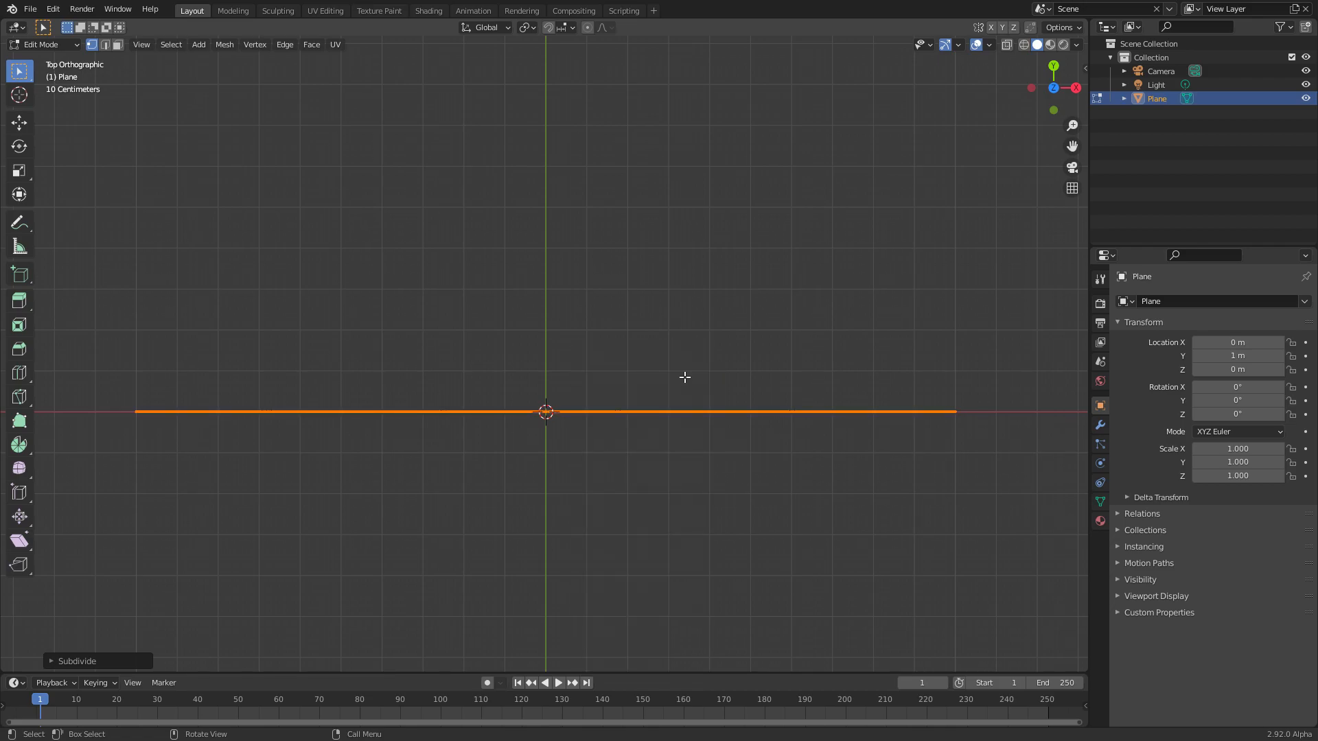
{"action": "scroll", "coordinate": [684, 377], "scroll_direction": "up", "scroll_amount": 5}
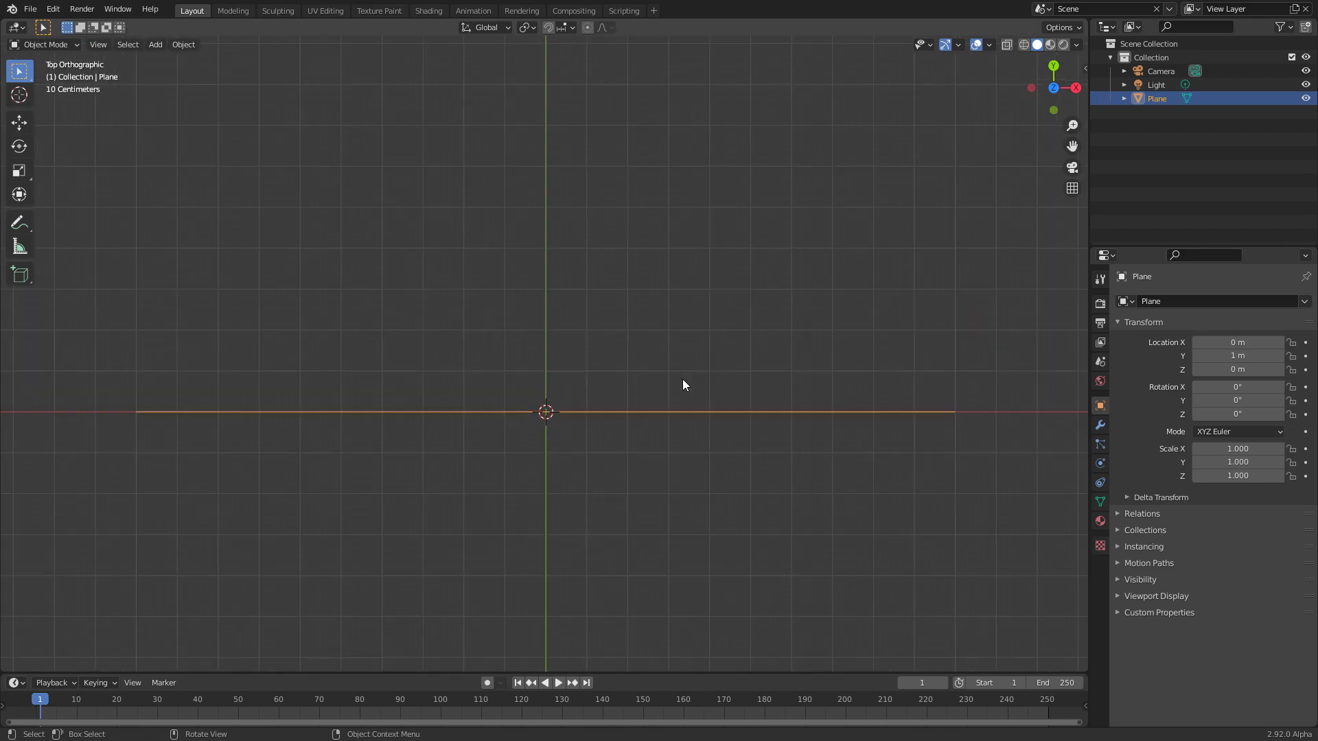
{"action": "scroll", "coordinate": [510, 413], "scroll_direction": "down", "scroll_amount": 2}
{"action": "key", "text": "Tab"}
{"action": "scroll", "coordinate": [545, 412], "scroll_direction": "up", "scroll_amount": 4}
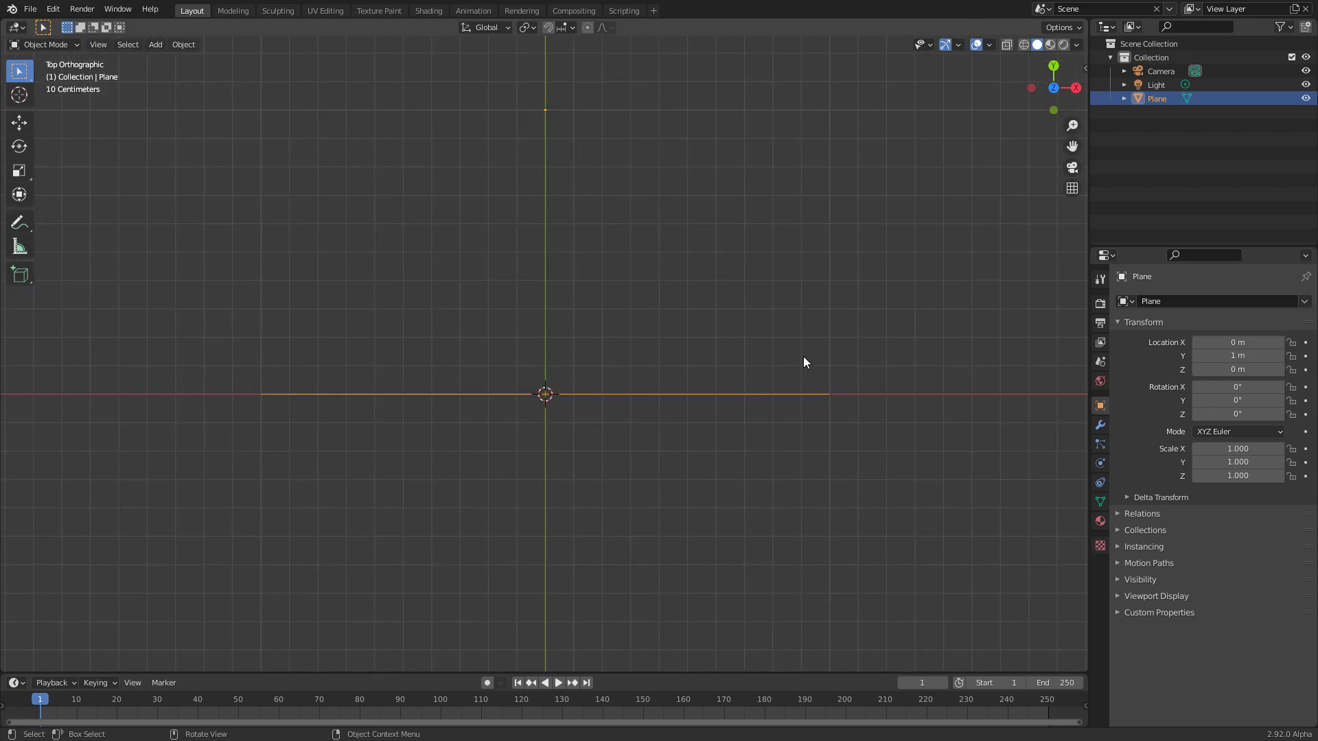
Add a Displace modifier to the edge object and give it a new texture of type Clouds
{"action": "left_click", "coordinate": [1100, 425]}
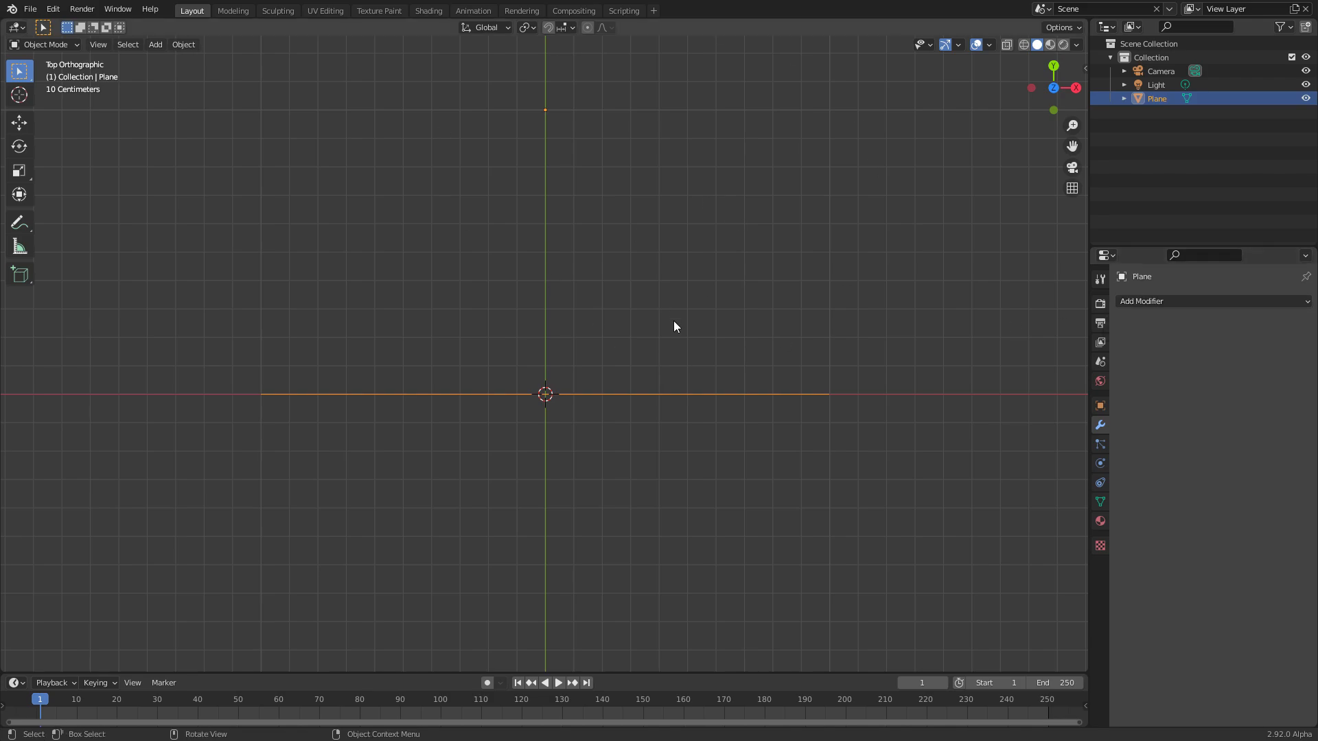
{"action": "left_click", "coordinate": [1191, 303]}
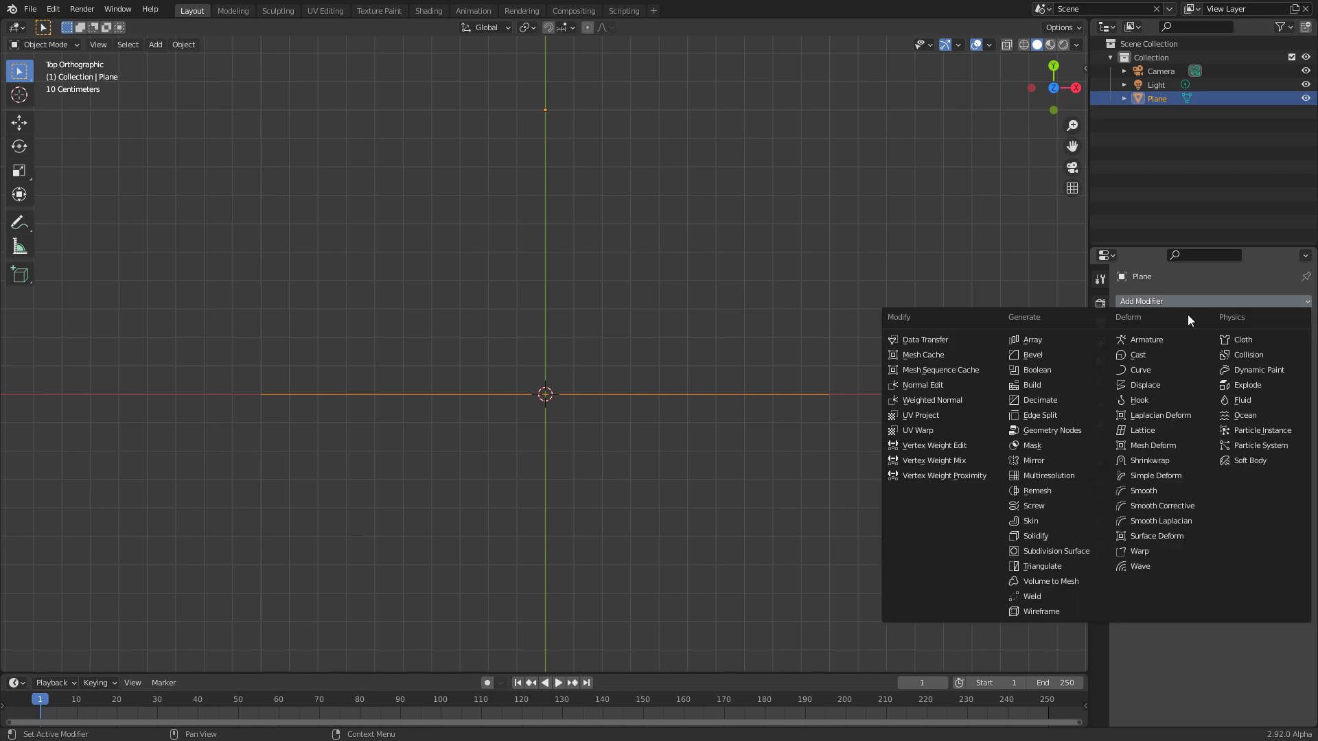
{"action": "left_click", "coordinate": [1135, 383]}
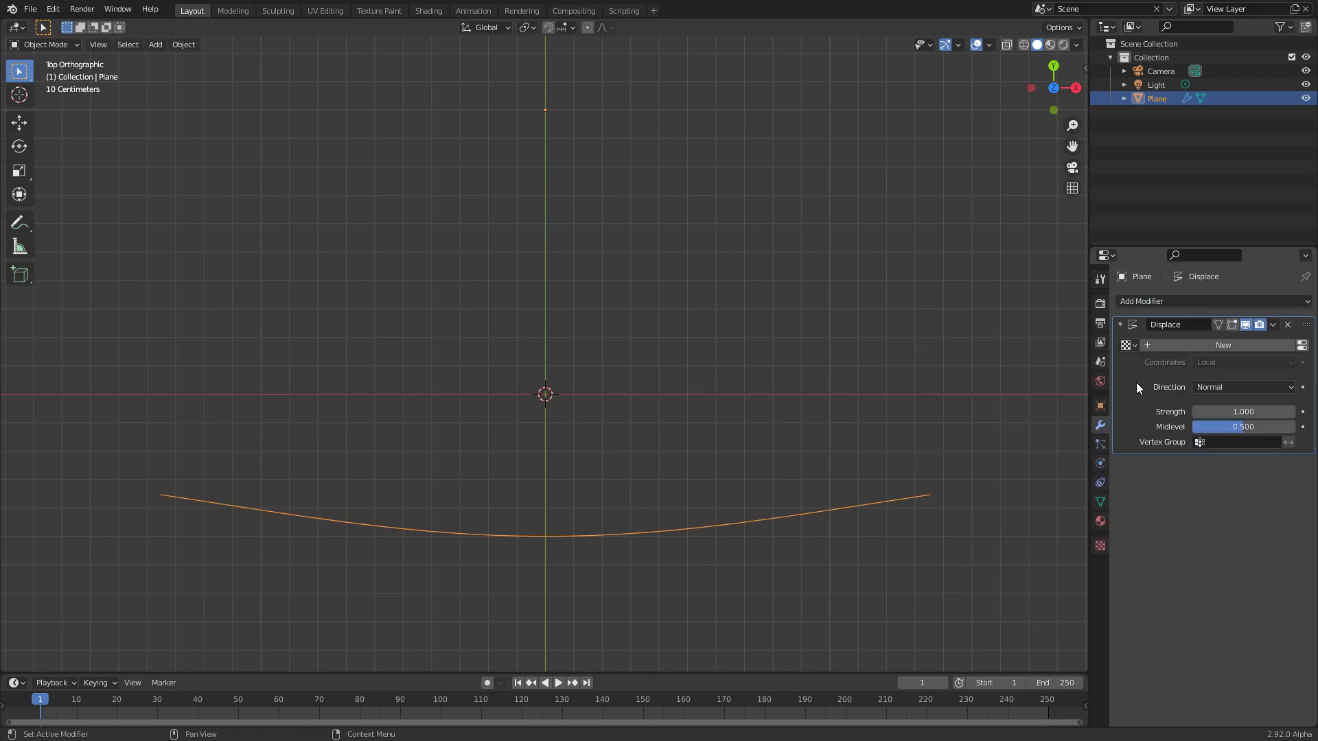
{"action": "left_click", "coordinate": [1238, 344]}
{"action": "left_click", "coordinate": [1100, 546]}
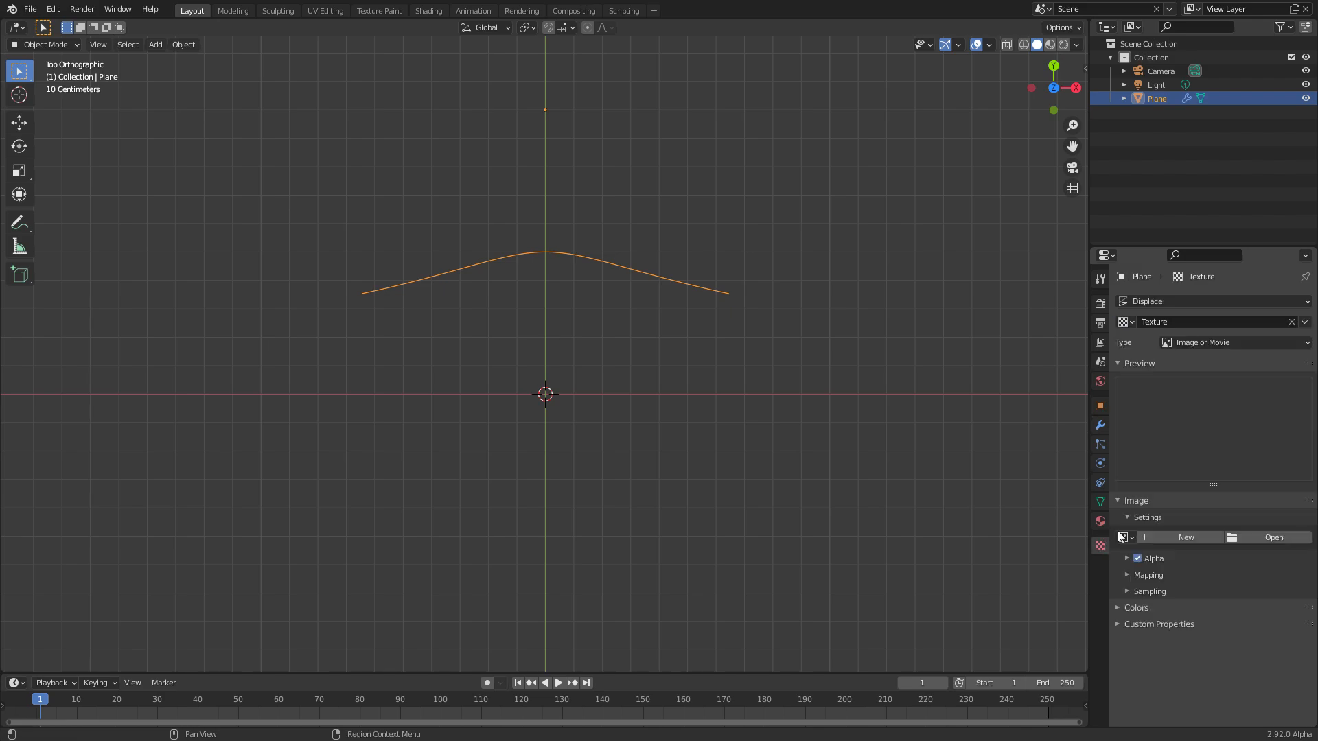
{"action": "left_click", "coordinate": [1206, 347]}
{"action": "left_click", "coordinate": [1201, 388]}
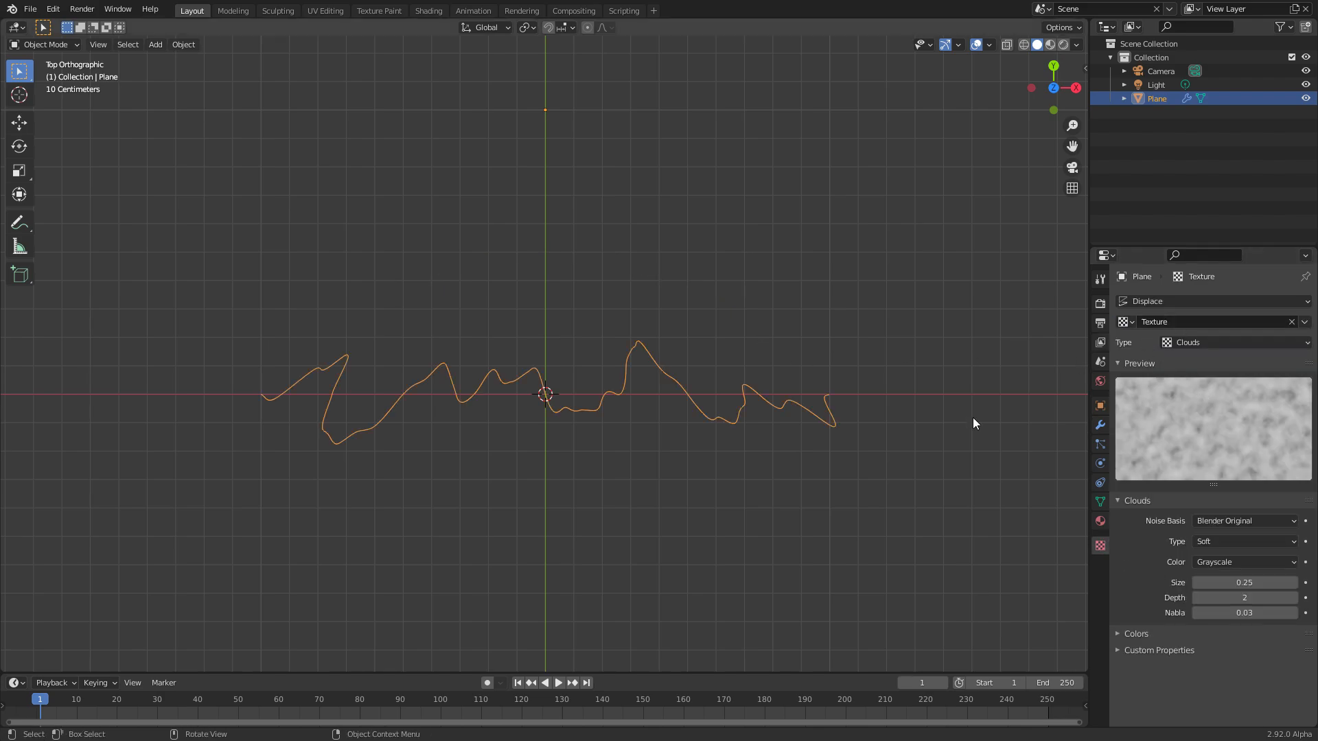
Set the Displace modifier's direction to Y
{"action": "left_click", "coordinate": [1101, 425]}
{"action": "scroll", "coordinate": [598, 427], "scroll_direction": "up", "scroll_amount": 3}
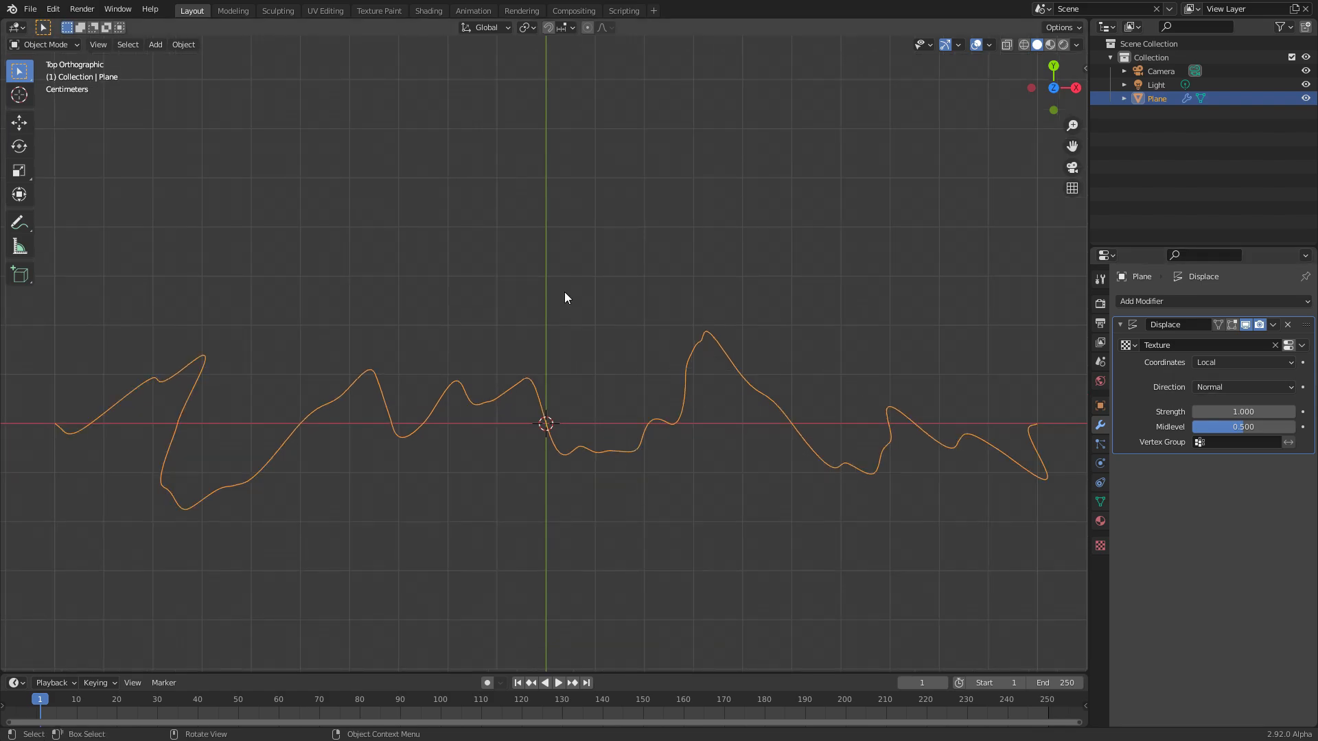
{"action": "left_click", "coordinate": [1211, 387]}
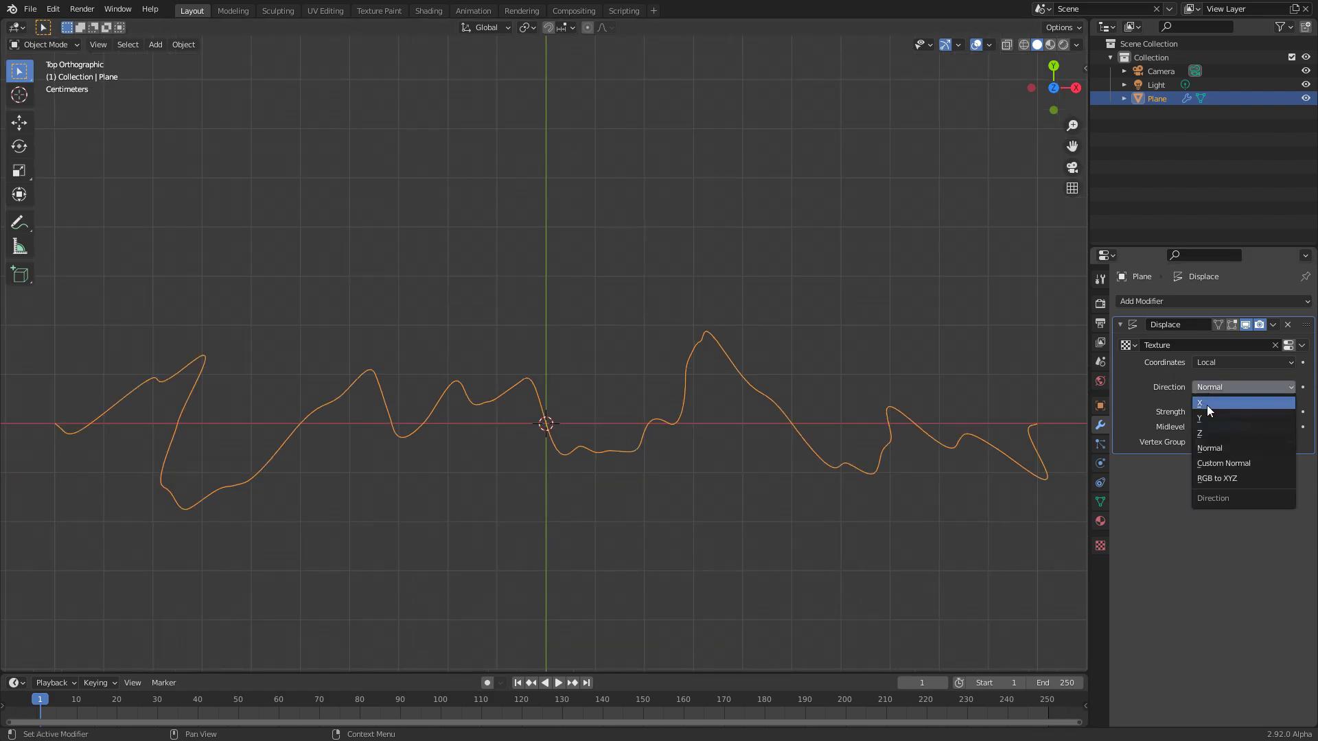
{"action": "left_click", "coordinate": [1207, 418]}
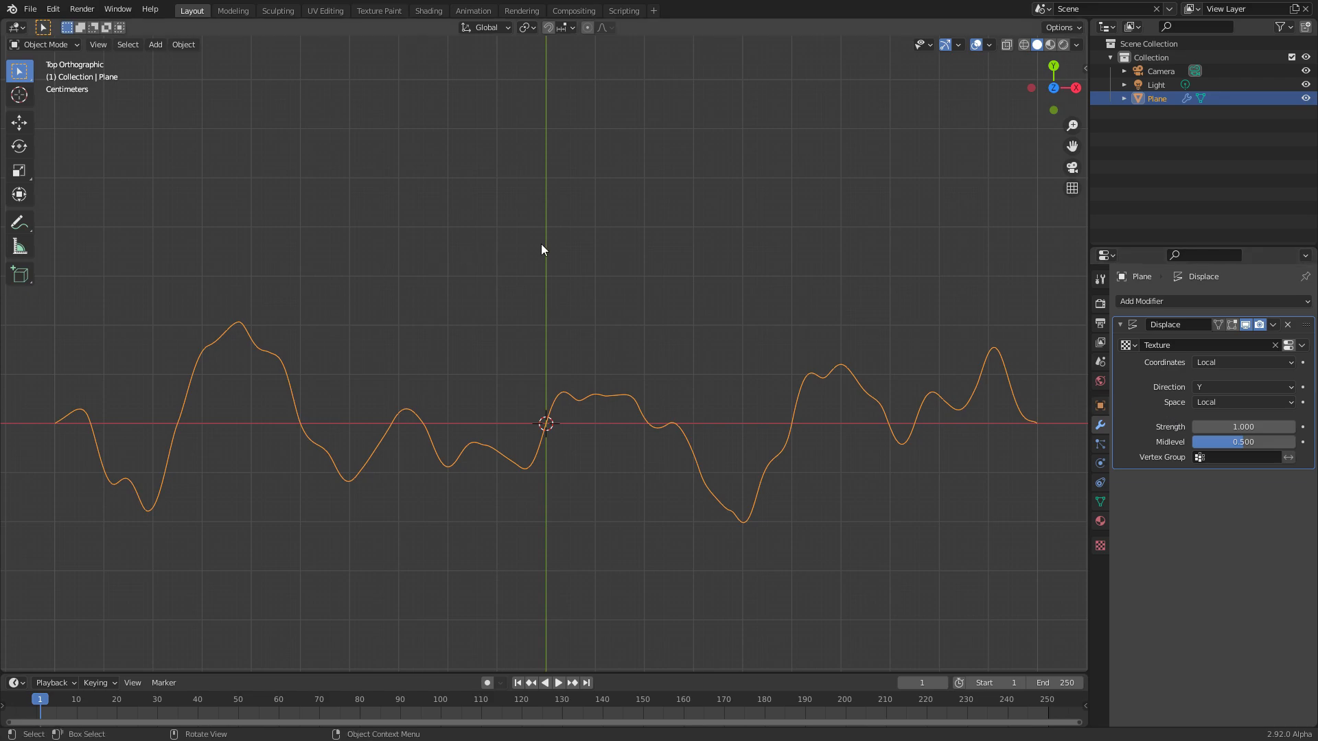
Set the Clouds texture's depth to 12 and subdivide the edge once more for finer detail
{"action": "left_click", "coordinate": [1100, 545]}
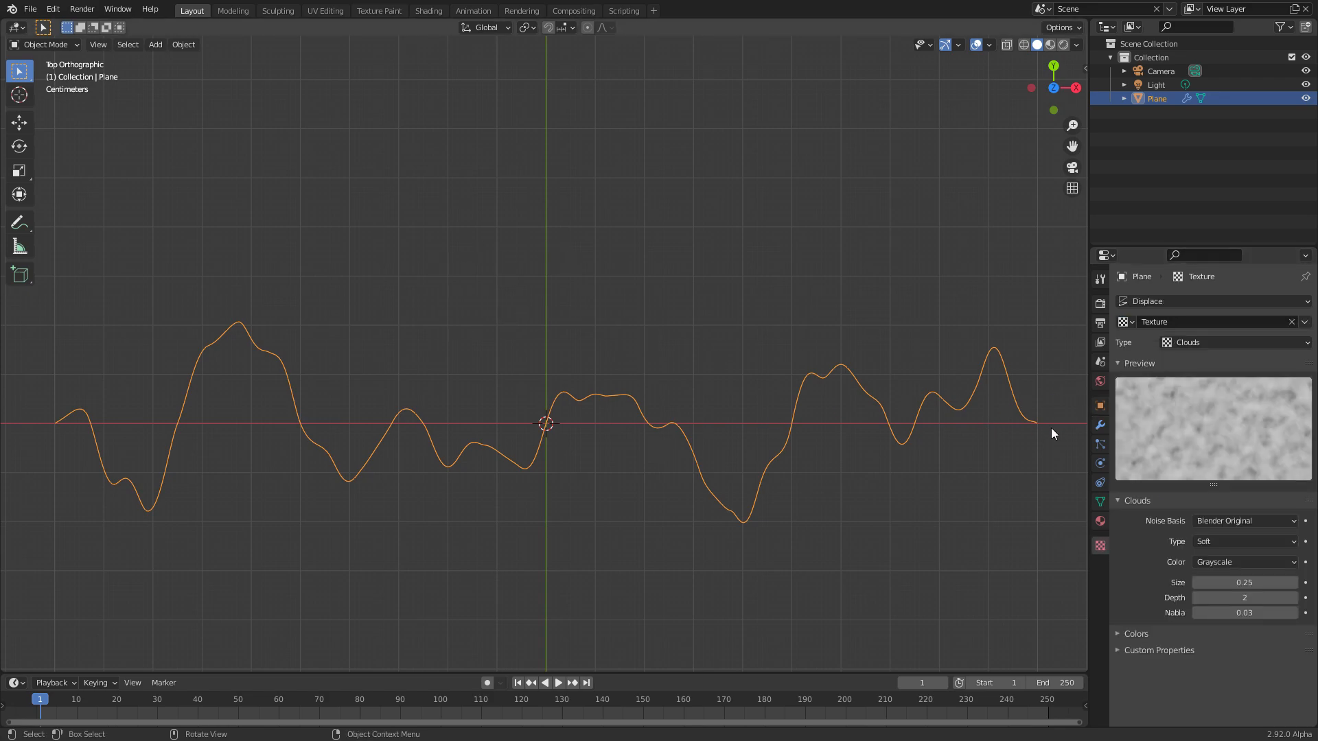
{"action": "left_click", "coordinate": [1244, 597]}
{"action": "type", "text": "12"}
{"action": "key", "text": "Return"}
{"action": "key", "text": "Tab"}
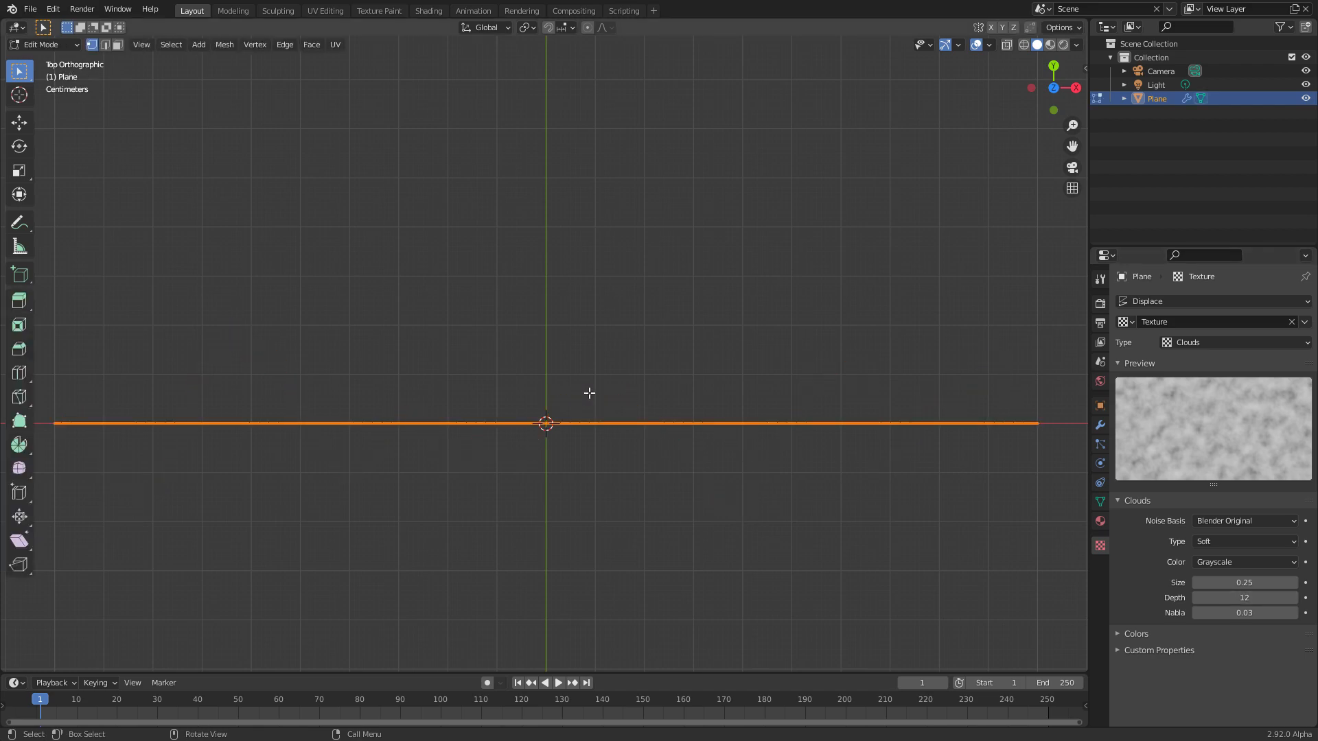
{"action": "right_click", "coordinate": [587, 393]}
{"action": "left_click", "coordinate": [587, 393]}
{"action": "key", "text": "Tab"}
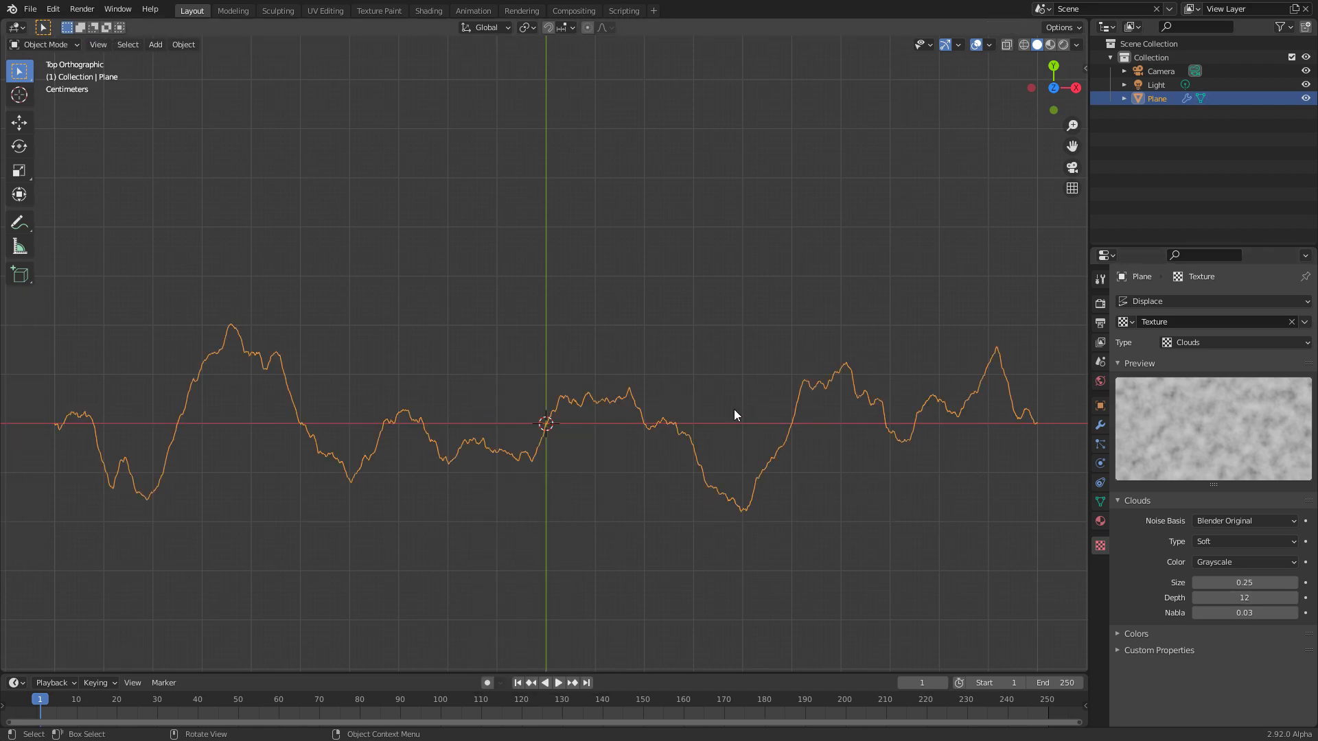
Set the Clouds texture's depth to 11 and adjust its noise size, trying 0.02 before enlarging it again
{"action": "mouse_move", "coordinate": [1244, 597]}
{"action": "left_mouse_down"}
{"action": "mouse_move", "coordinate": [1194, 597]}
{"action": "mouse_move", "coordinate": [1244, 597]}
{"action": "left_mouse_up"}
{"action": "mouse_move", "coordinate": [1232, 582]}
{"action": "left_mouse_down"}
{"action": "mouse_move", "coordinate": [1293, 583]}
{"action": "mouse_move", "coordinate": [1207, 583]}
{"action": "left_mouse_up"}
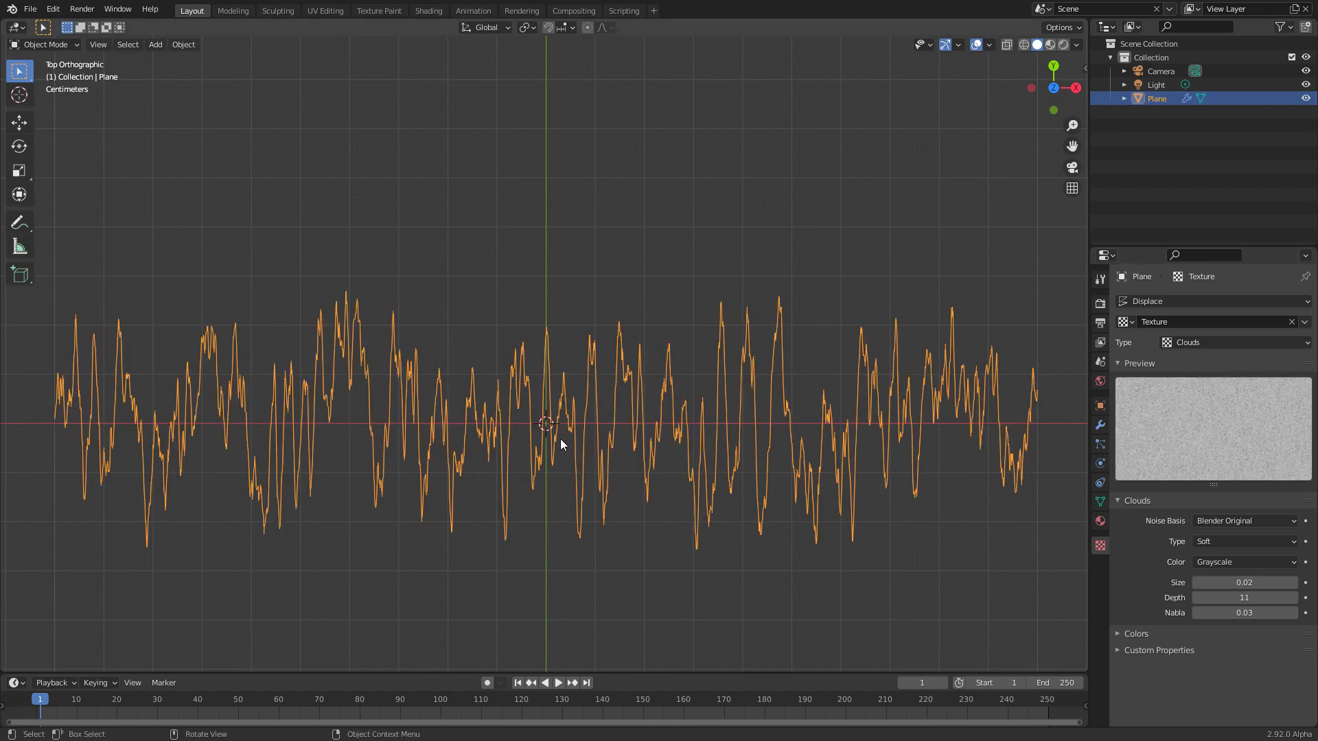
{"action": "mouse_move", "coordinate": [1235, 583]}
{"action": "left_mouse_down"}
{"action": "mouse_move", "coordinate": [1262, 583]}
{"action": "mouse_move", "coordinate": [1242, 582]}
{"action": "left_mouse_up"}
Try different strengths for the Displace modifier and return the strength to 1
{"action": "left_click", "coordinate": [1100, 425]}
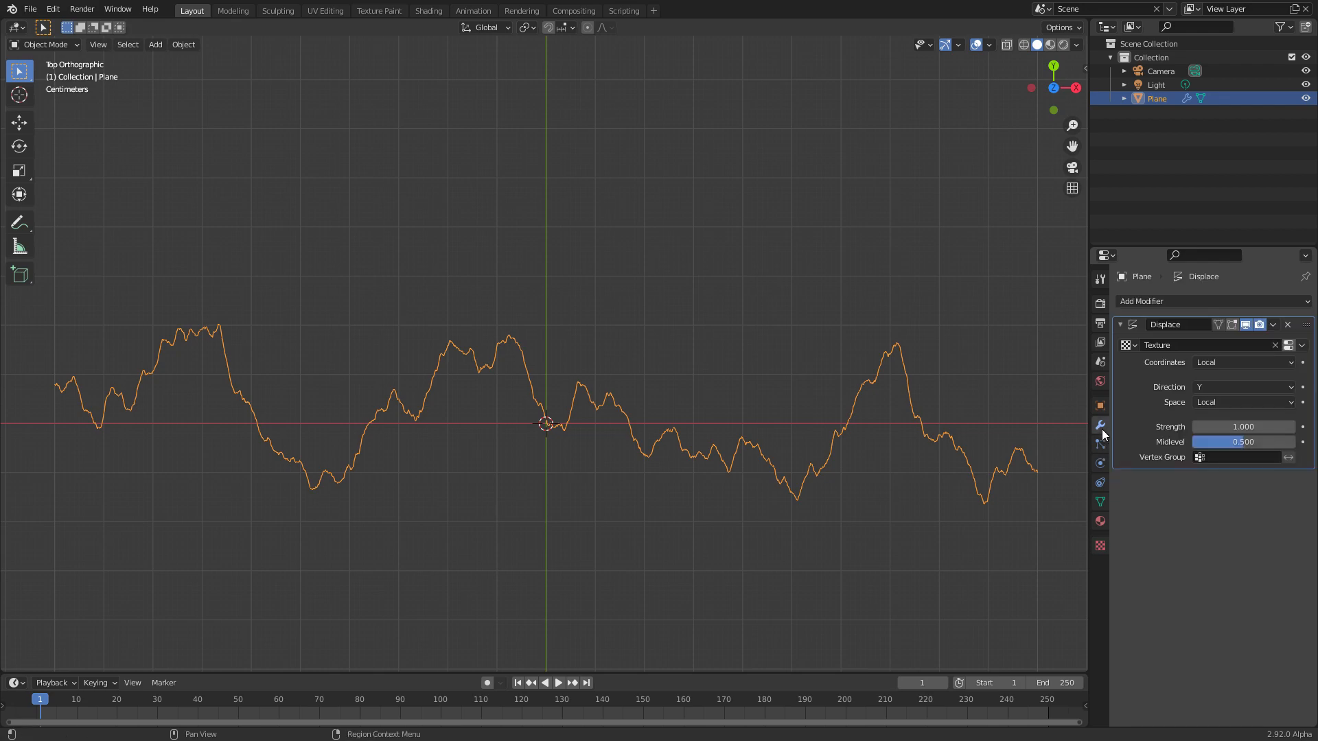
{"action": "mouse_move", "coordinate": [1246, 427]}
{"action": "left_mouse_down"}
{"action": "mouse_move", "coordinate": [1213, 427]}
{"action": "mouse_move", "coordinate": [1290, 429]}
{"action": "mouse_move", "coordinate": [1231, 428]}
{"action": "left_mouse_up"}
{"action": "left_click", "coordinate": [1246, 429]}
{"action": "type", "text": "0"}
{"action": "key", "text": "Return"}
{"action": "scroll", "coordinate": [467, 363], "scroll_direction": "down", "scroll_amount": 3}
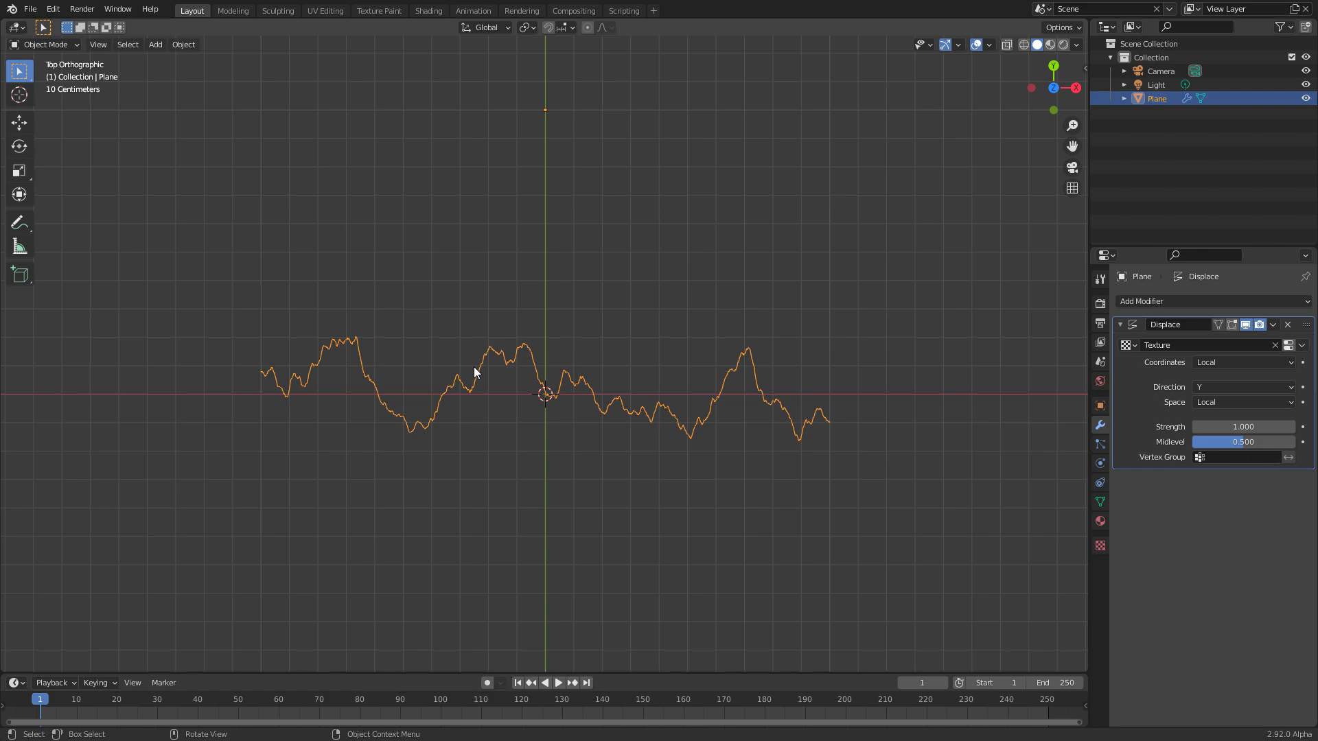
{"action": "scroll", "coordinate": [658, 369], "scroll_direction": "up", "scroll_amount": 4}
{"action": "scroll", "coordinate": [455, 386], "scroll_direction": "down", "scroll_amount": 4}
{"action": "scroll", "coordinate": [702, 361], "scroll_direction": "up", "scroll_amount": 1}
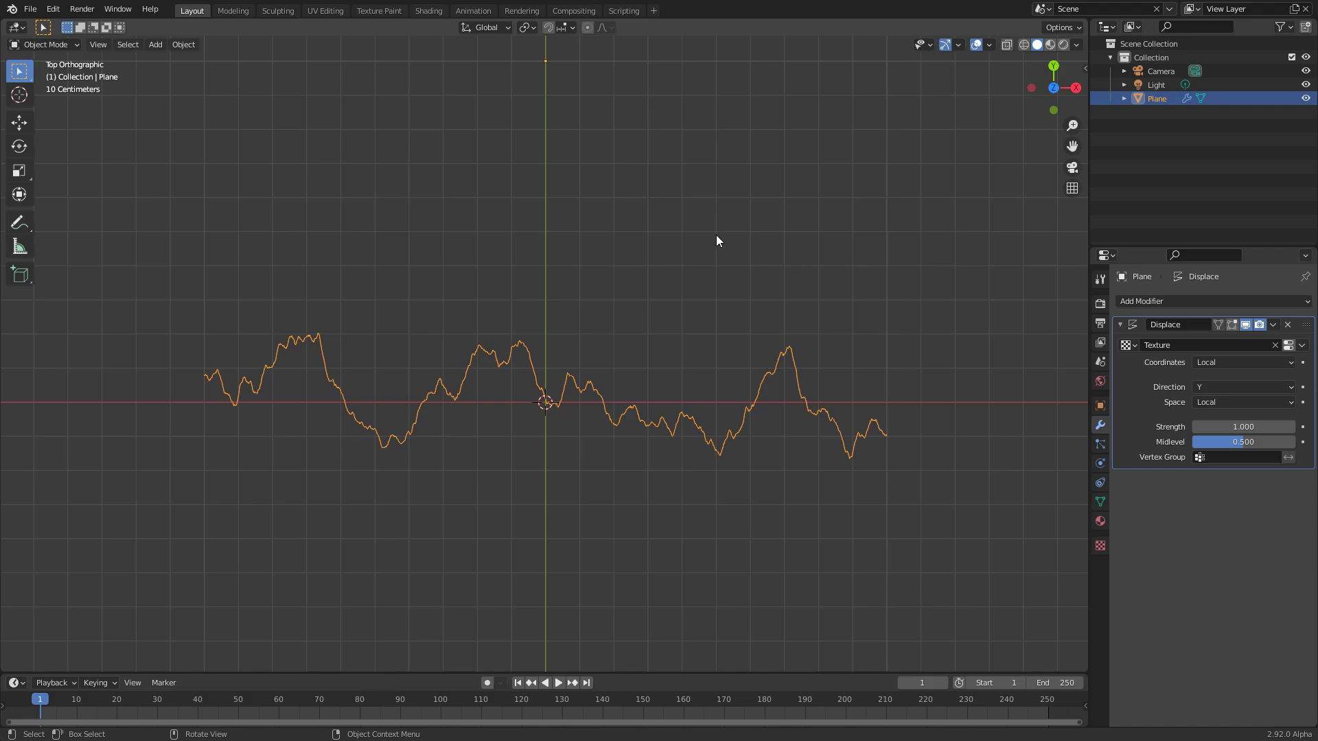
Render the current frame, close the render window, and inspect the line in rendered viewport shading
{"action": "key", "text": "F12"}
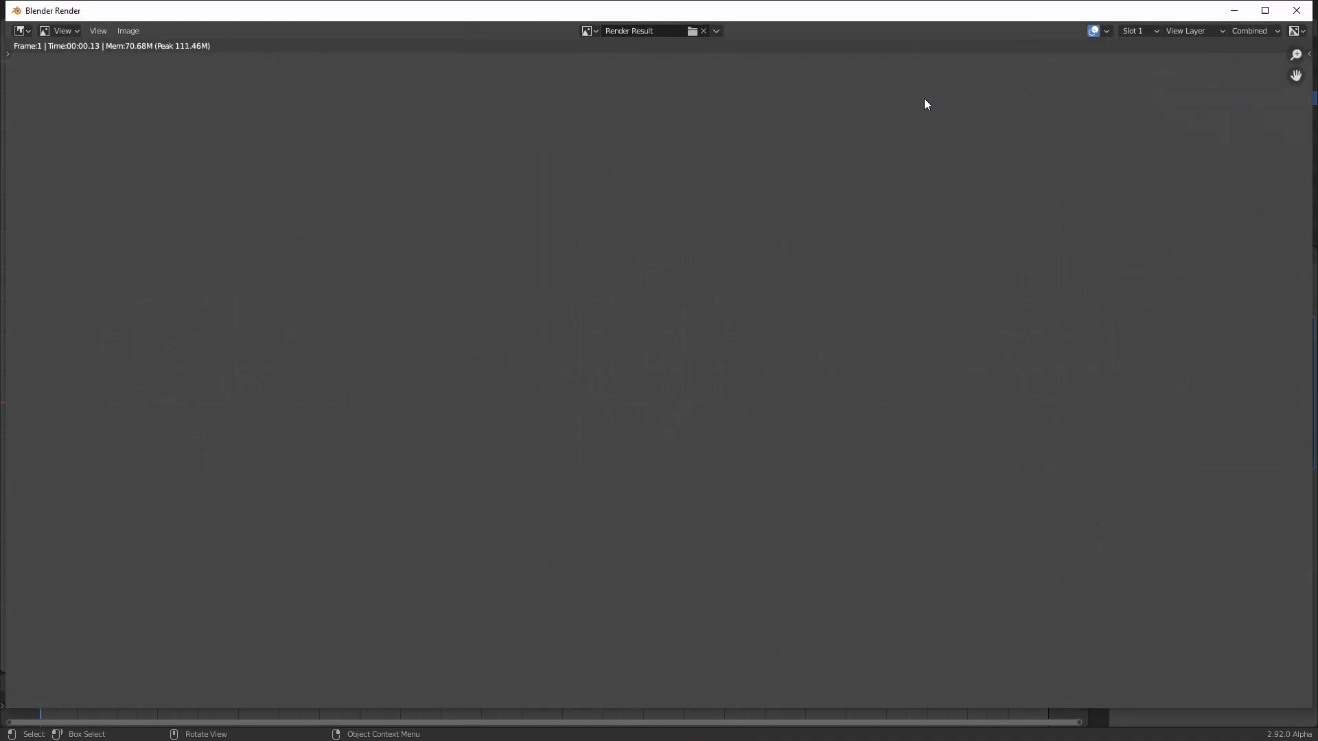
{"action": "left_click", "coordinate": [1295, 10]}
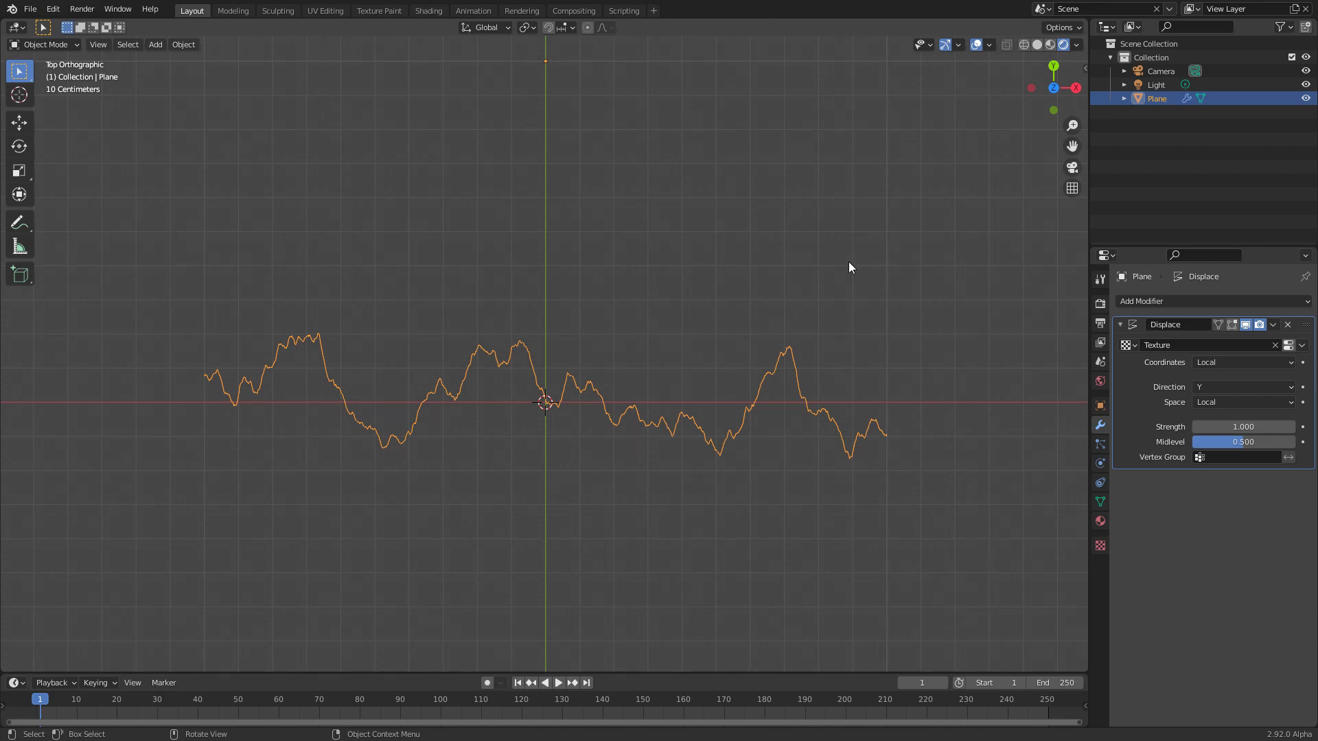
{"action": "scroll", "coordinate": [667, 357], "scroll_direction": "up", "scroll_amount": 1}
Show the Displace modifier's result in Edit Mode and turn on proportional editing
{"action": "key", "text": "Tab"}
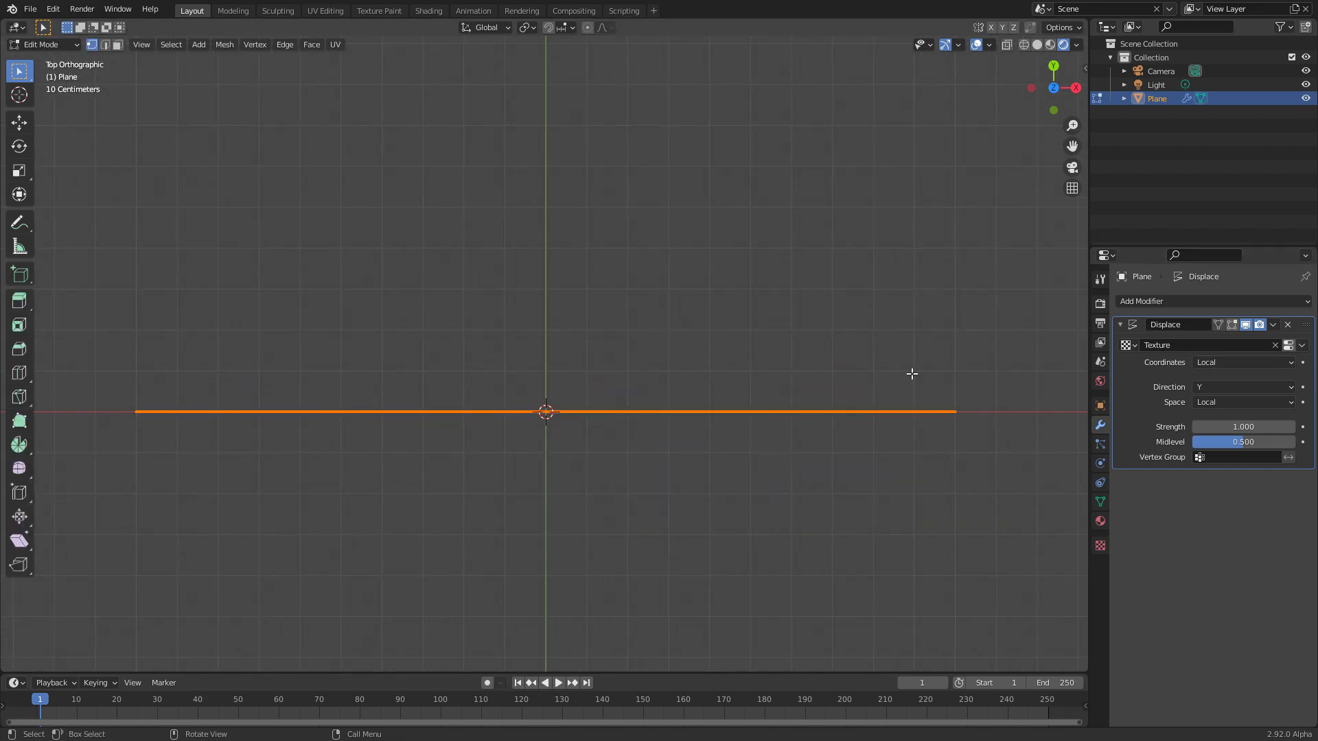
{"action": "left_click", "coordinate": [1231, 324]}
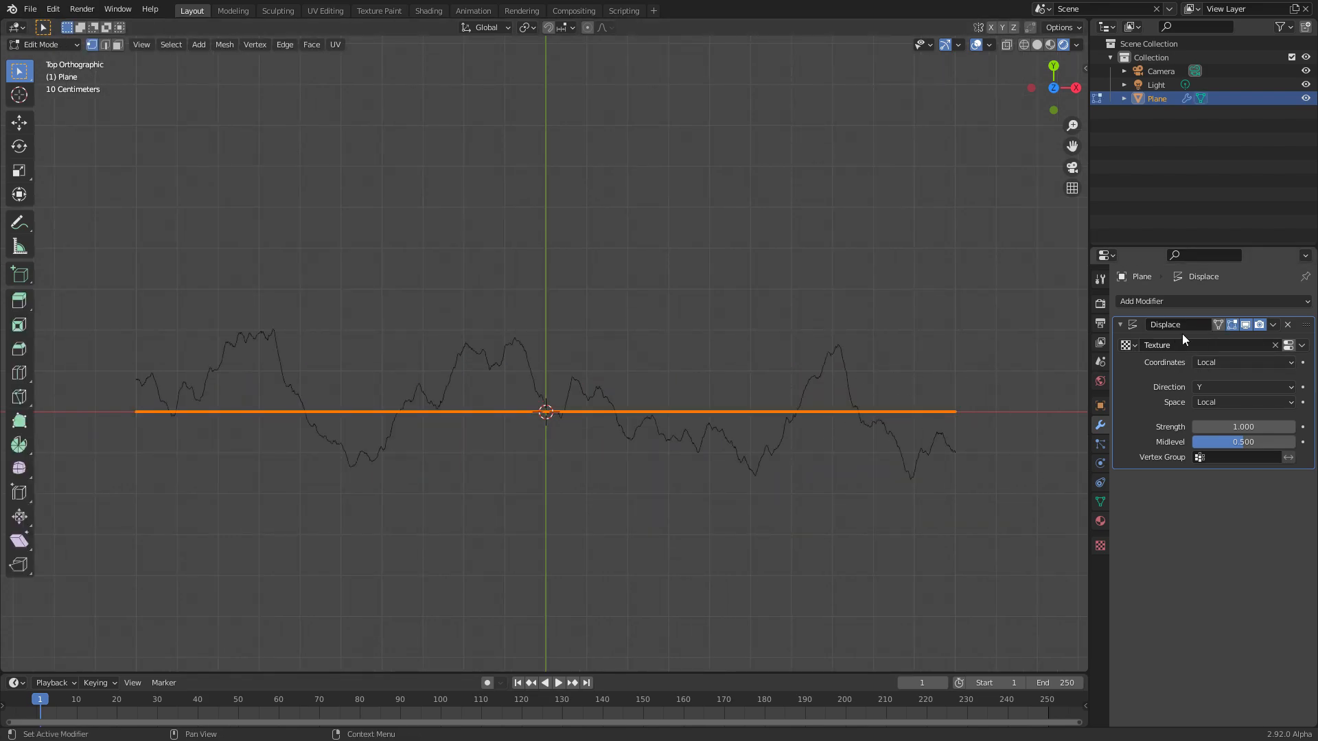
{"action": "left_click", "coordinate": [586, 27]}
With proportional editing, move the line's right-end vertices below the X axis and its left-end vertices well above it
{"action": "left_click_drag", "start_coordinate": [1025, 453], "coordinate": [843, 316]}
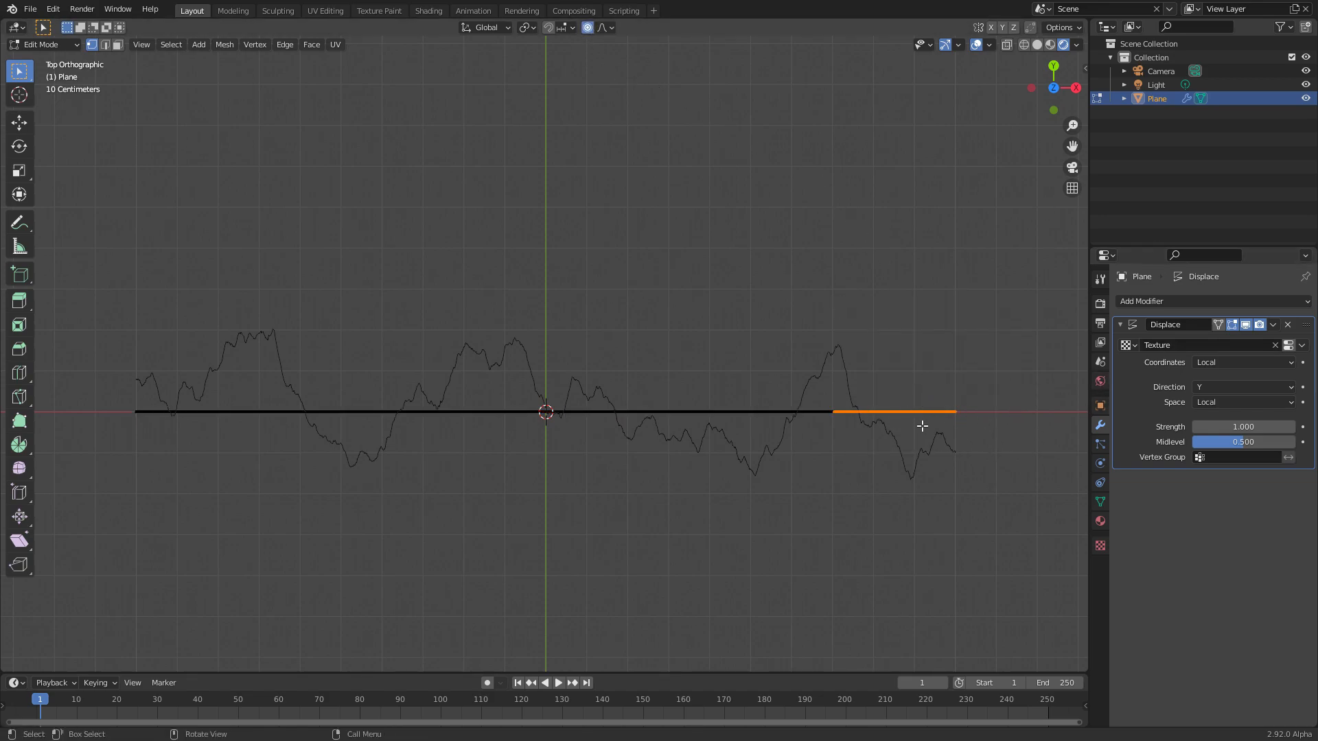
{"action": "left_click_drag", "start_coordinate": [1000, 453], "coordinate": [933, 377]}
{"action": "key", "text": "g"}
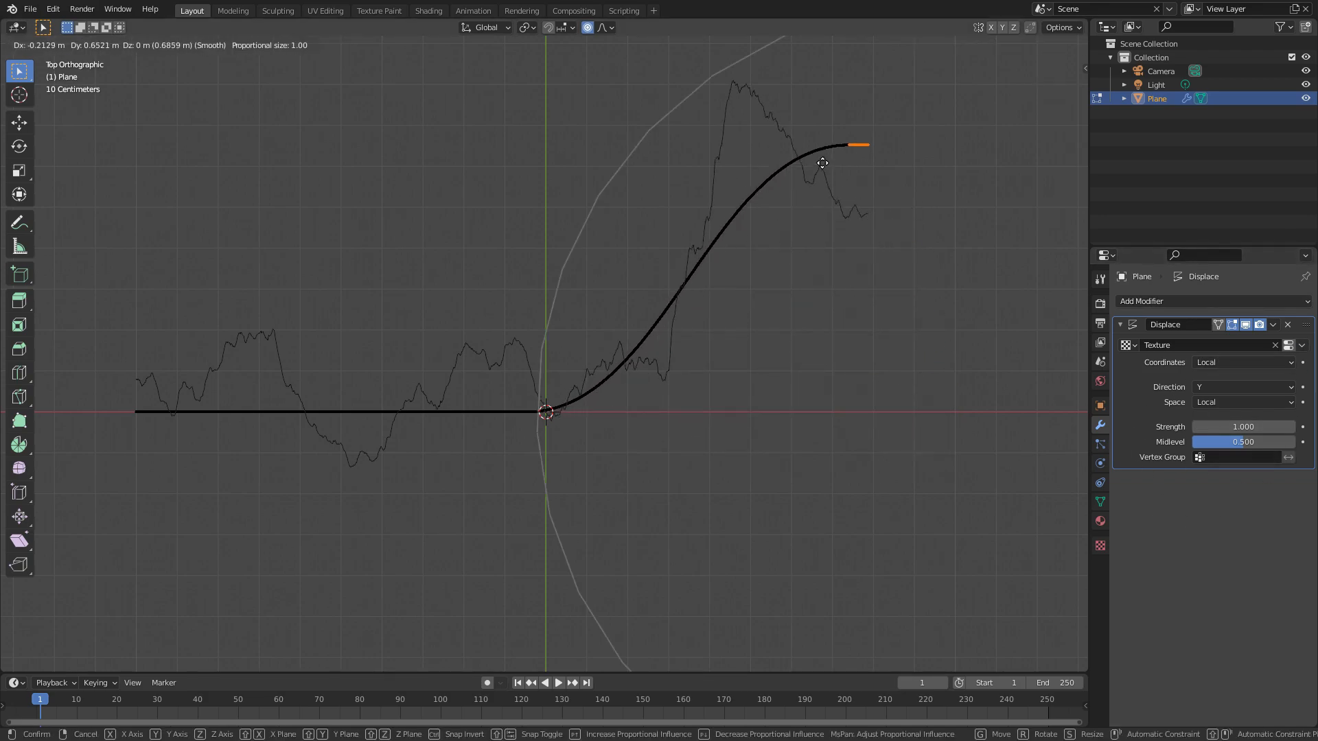
{"action": "left_click", "coordinate": [813, 560]}
{"action": "left_click_drag", "start_coordinate": [54, 503], "coordinate": [179, 336]}
{"action": "key", "text": "g"}
{"action": "left_click", "coordinate": [218, 137]}
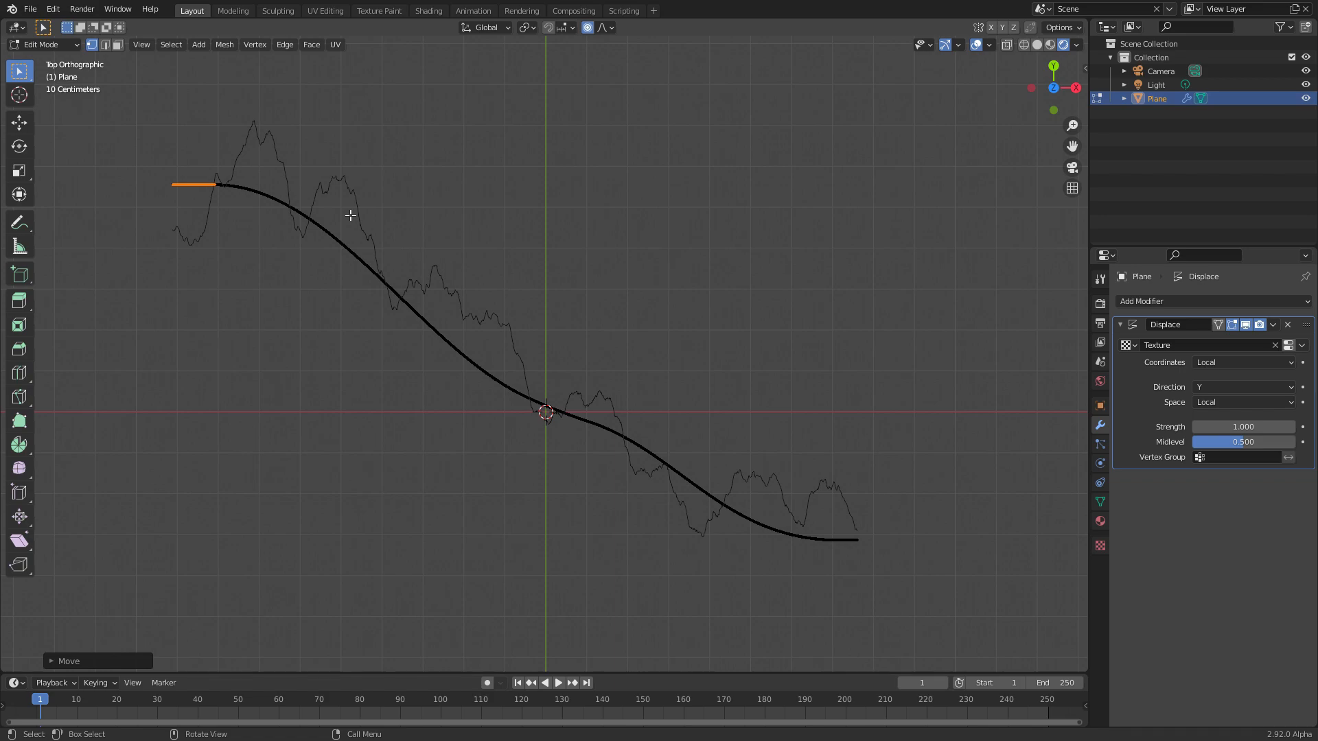
Swap the slope by moving the line's left end down and its right end up, and return to Object Mode
{"action": "scroll", "coordinate": [336, 215], "scroll_direction": "up", "scroll_amount": 1}
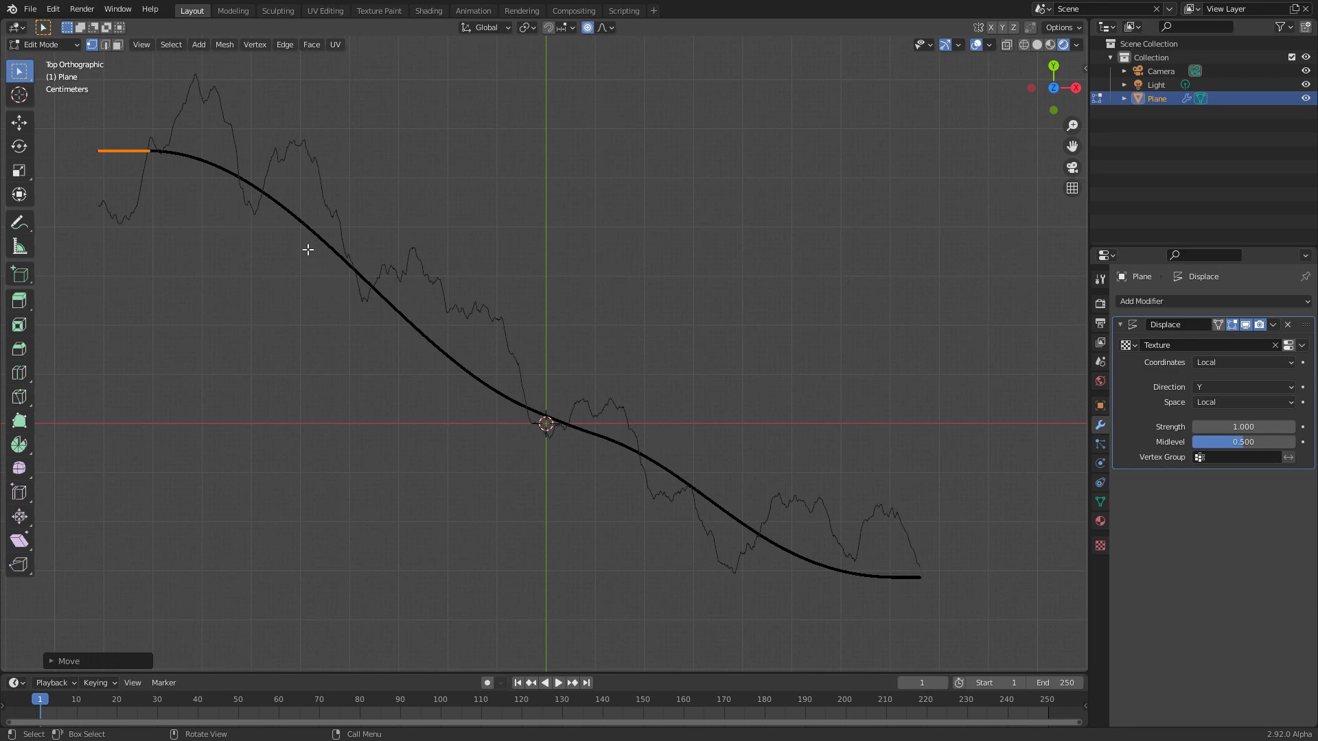
{"action": "key", "text": "g"}
{"action": "left_click", "coordinate": [302, 44]}
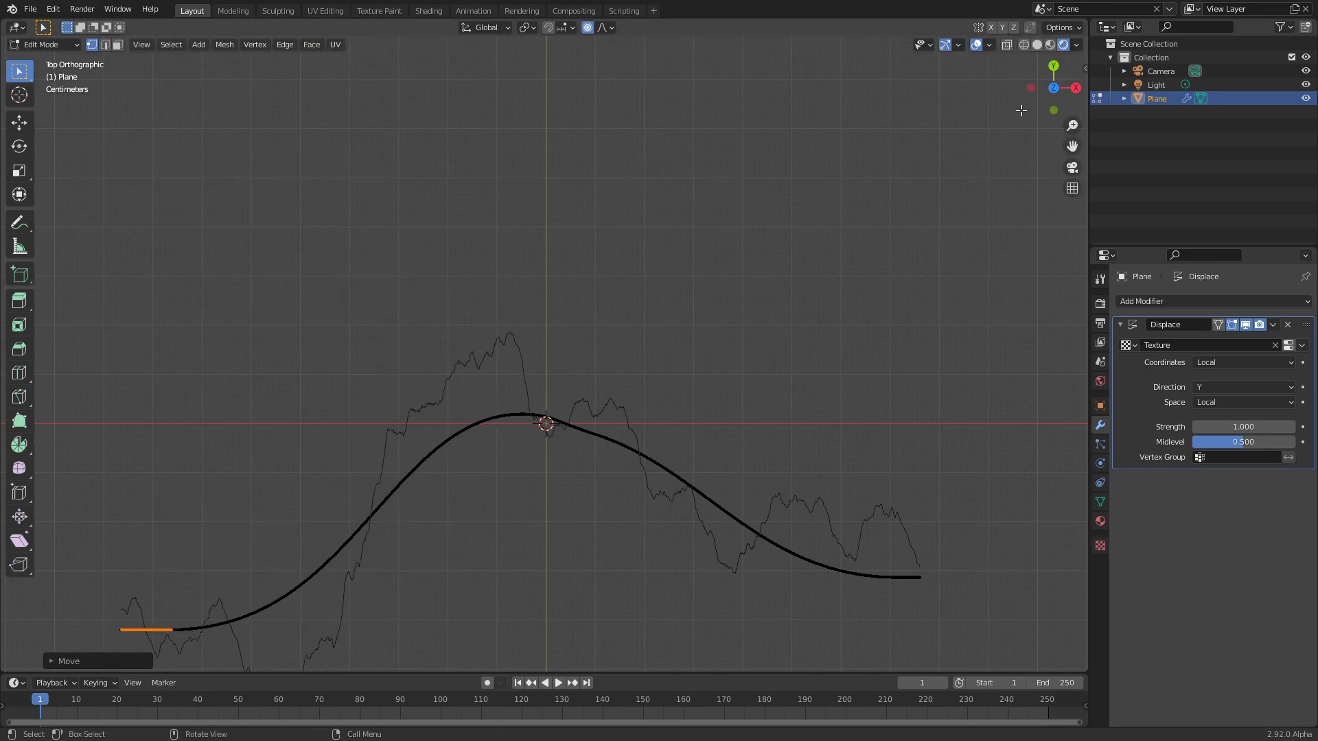
{"action": "left_click", "coordinate": [920, 576]}
{"action": "key", "text": "g"}
{"action": "left_click", "coordinate": [882, 99]}
{"action": "scroll", "coordinate": [688, 247], "scroll_direction": "down", "scroll_amount": 3}
{"action": "key", "text": "Tab"}
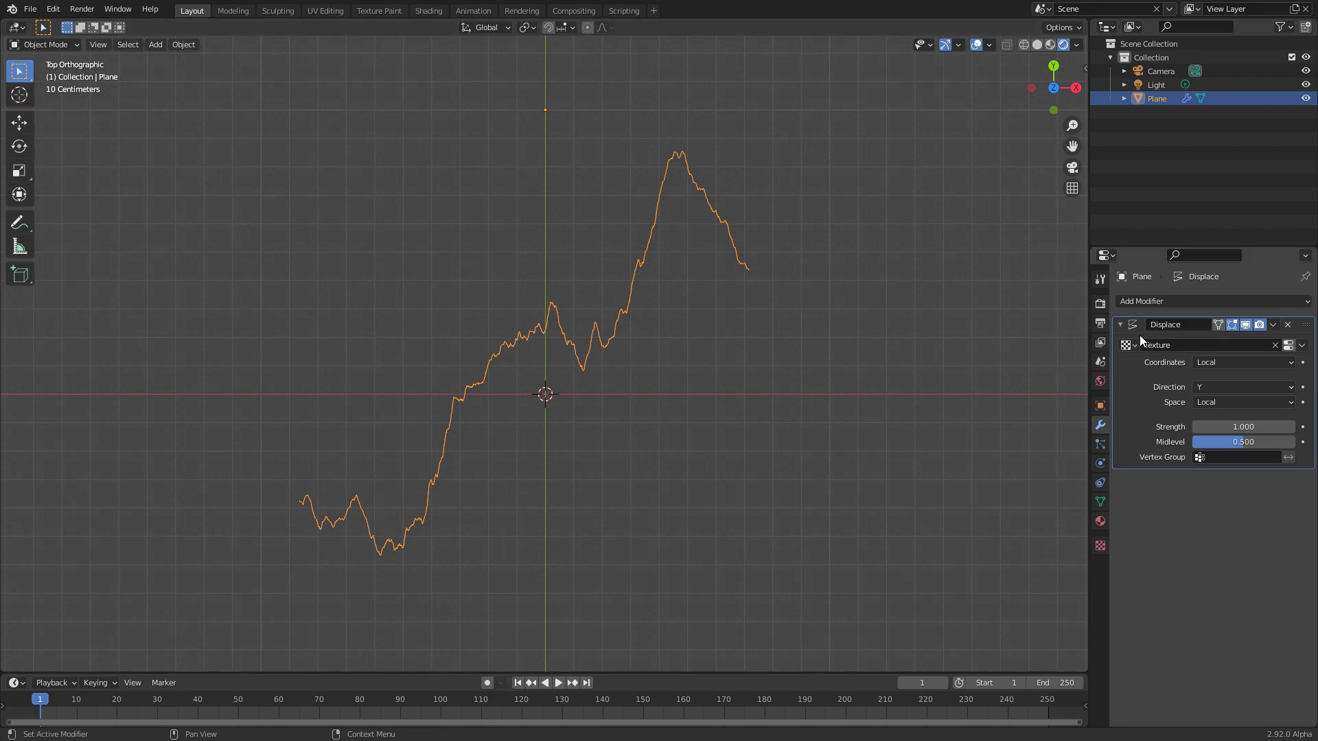
Try a Wireframe modifier on the displaced line and remove it
{"action": "scroll", "coordinate": [683, 289], "scroll_direction": "up", "scroll_amount": 1}
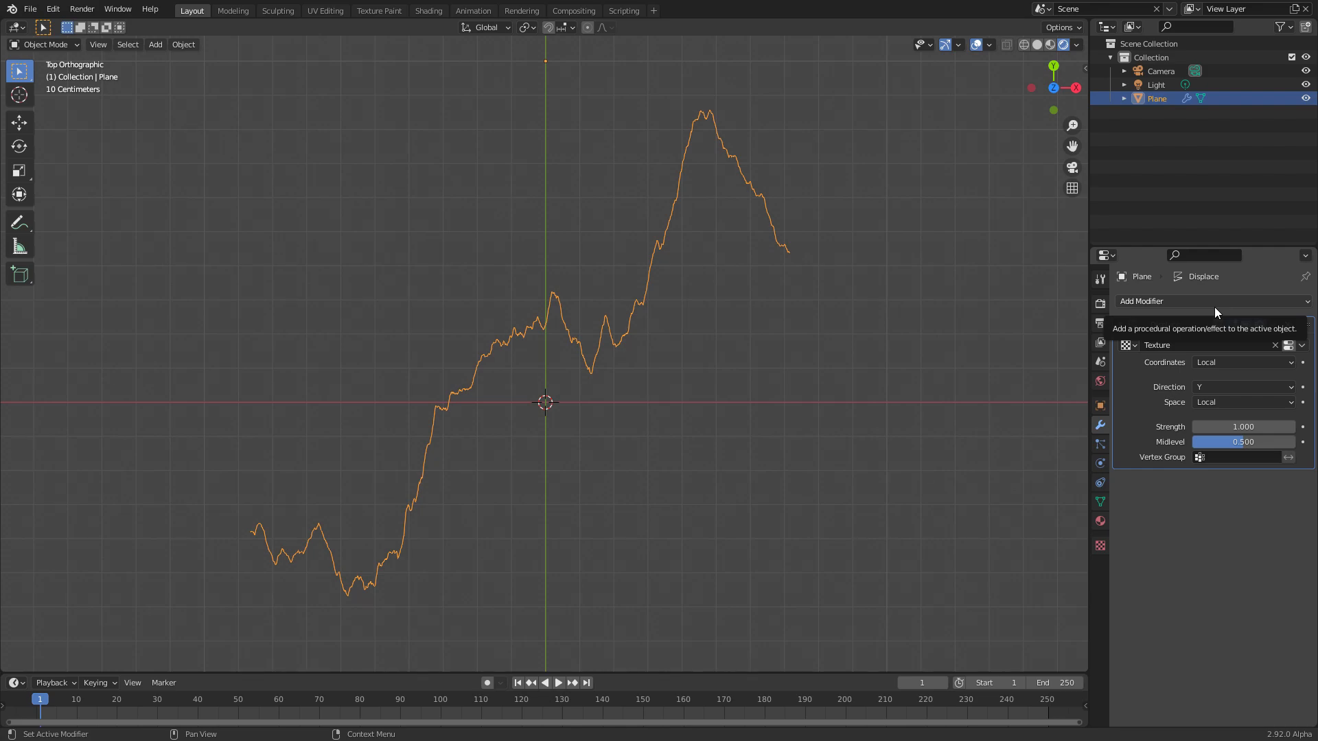
{"action": "left_click", "coordinate": [1141, 299]}
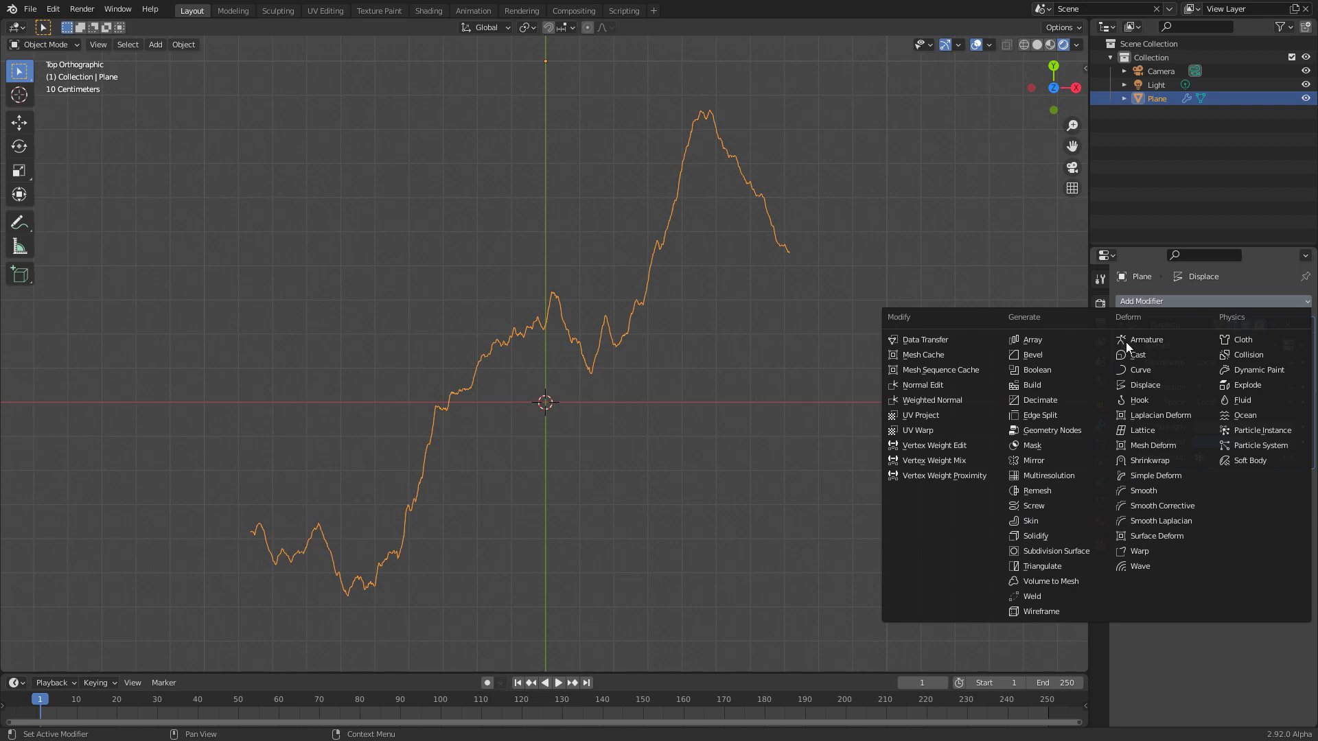
{"action": "left_click", "coordinate": [1040, 611]}
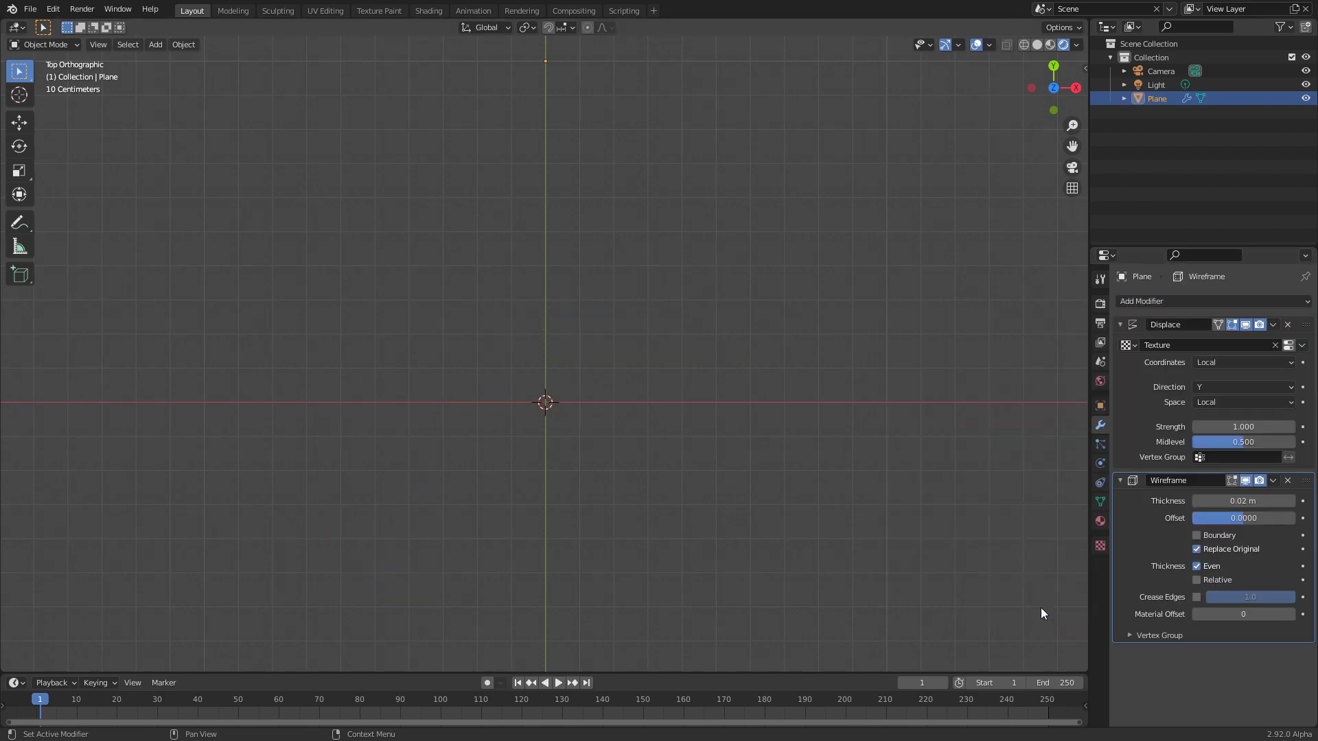
{"action": "left_click", "coordinate": [1287, 481]}
Try a Solidify modifier with a thickness of -0.005 m on the line, and remove it
{"action": "left_click", "coordinate": [1159, 302]}
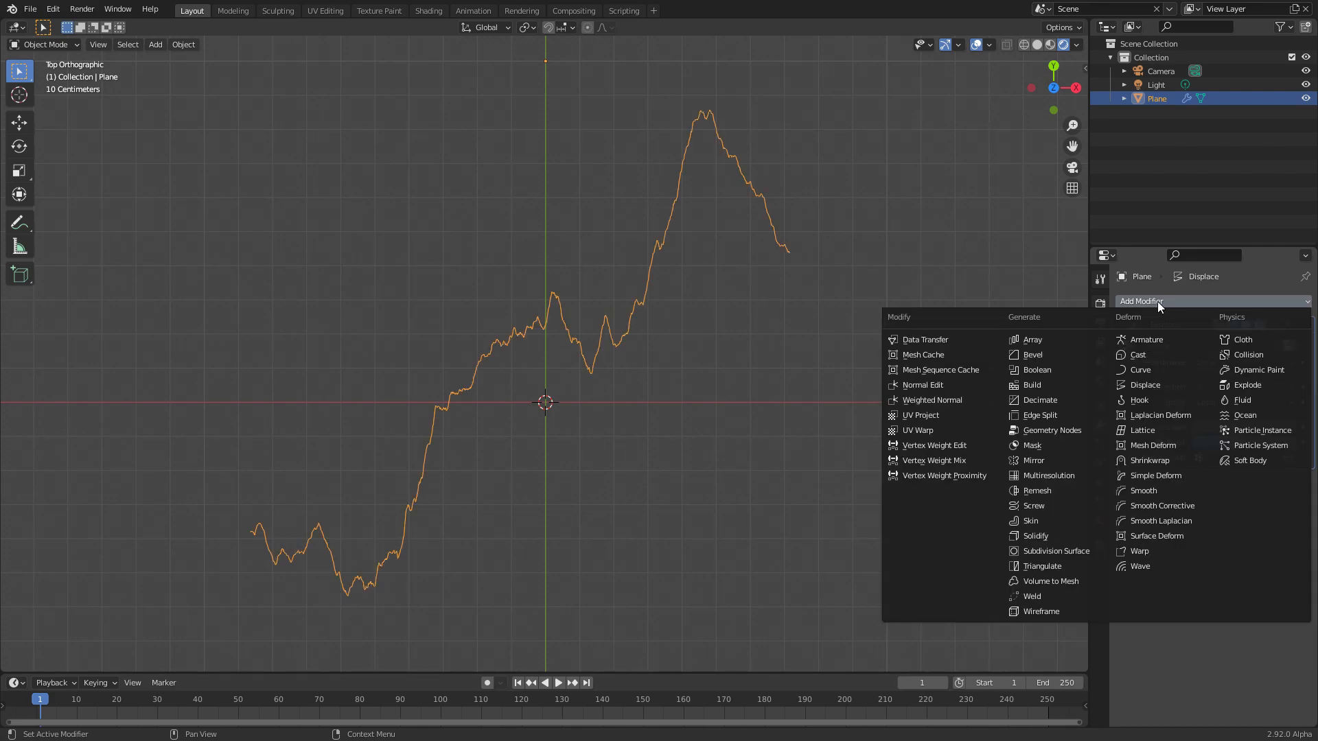
{"action": "left_click", "coordinate": [1057, 536]}
{"action": "scroll", "coordinate": [719, 366], "scroll_direction": "up", "scroll_amount": 6}
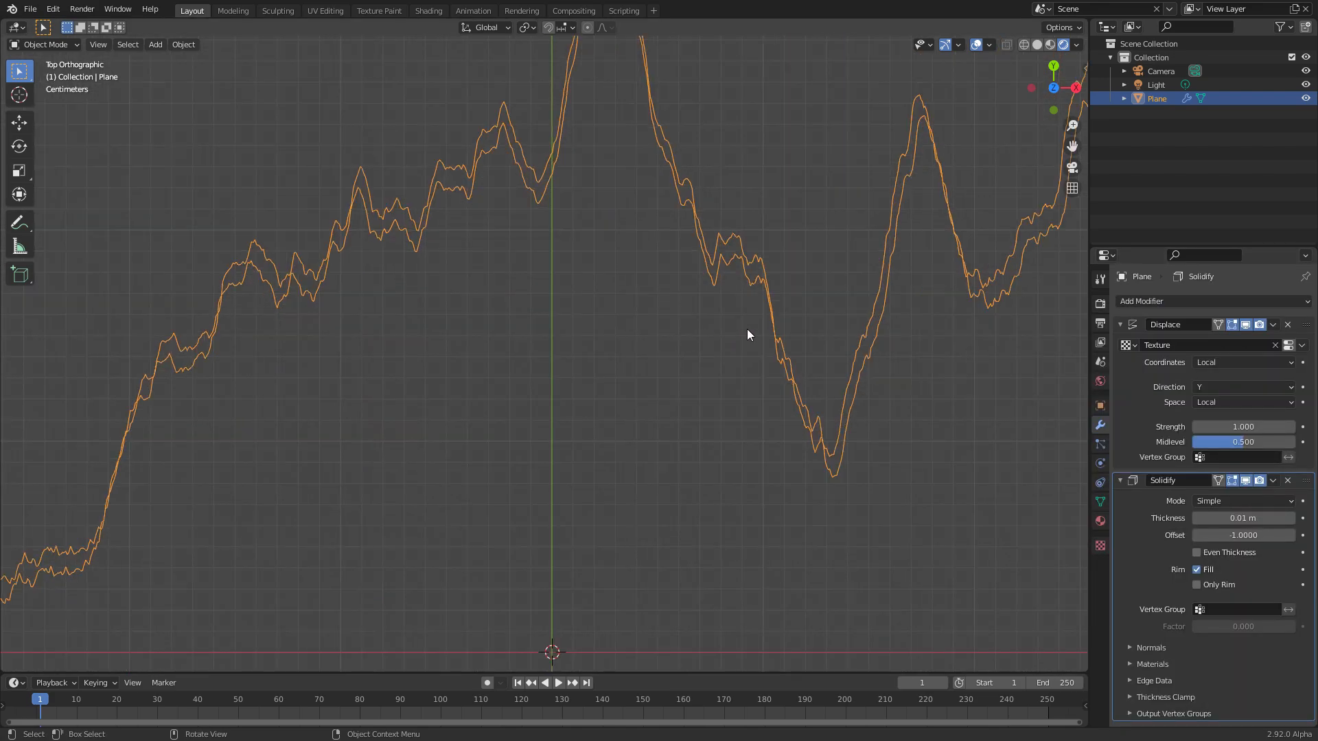
{"action": "left_click_drag", "start_coordinate": [1260, 518], "coordinate": [1225, 518]}
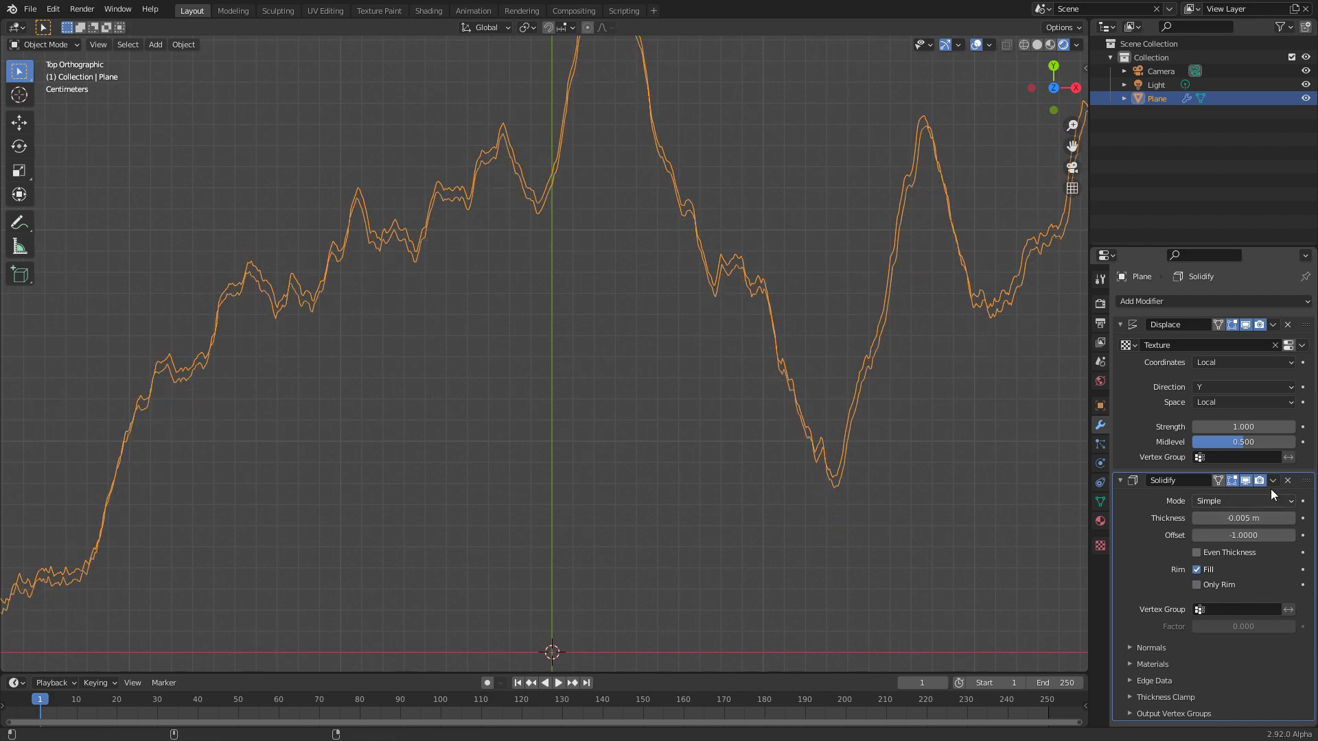
{"action": "left_click", "coordinate": [1288, 480]}
{"action": "scroll", "coordinate": [864, 484], "scroll_direction": "down", "scroll_amount": 3}
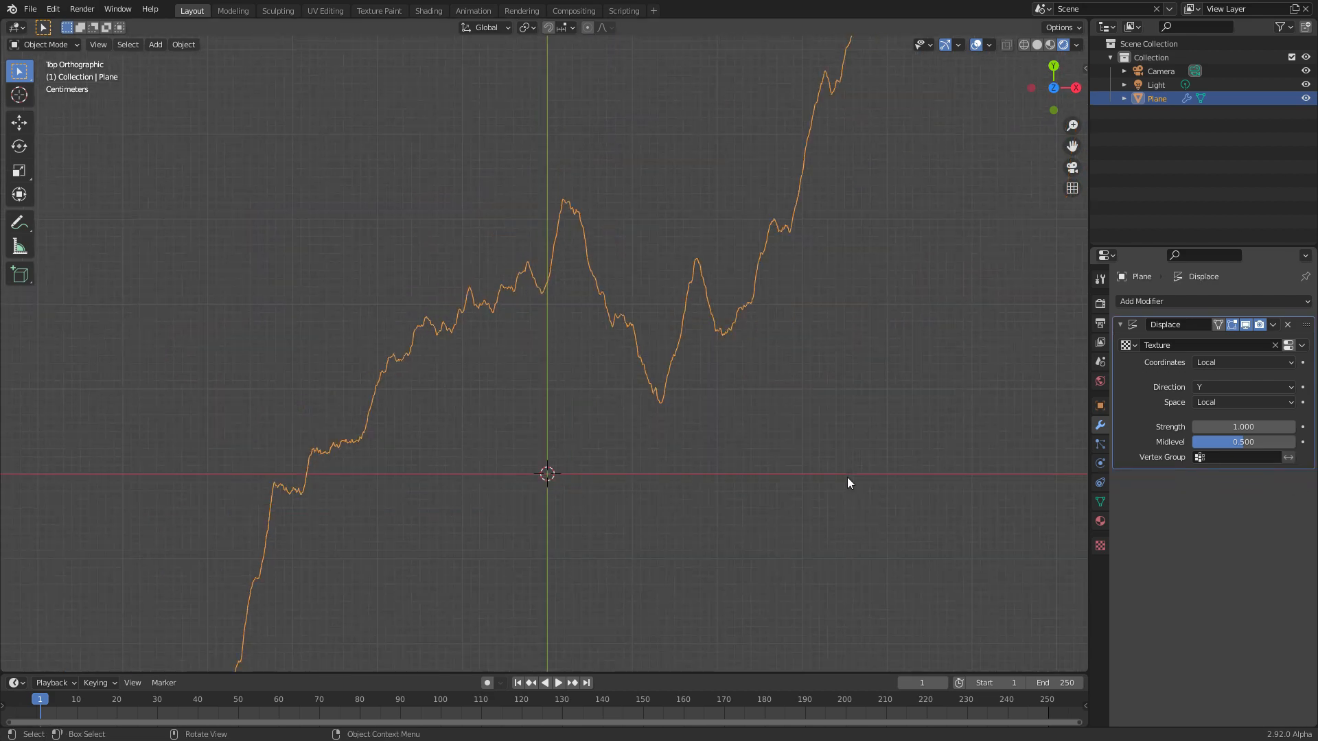
{"action": "scroll", "coordinate": [842, 477], "scroll_direction": "down", "scroll_amount": 2}
{"action": "scroll", "coordinate": [676, 385], "scroll_direction": "down", "scroll_amount": 3}
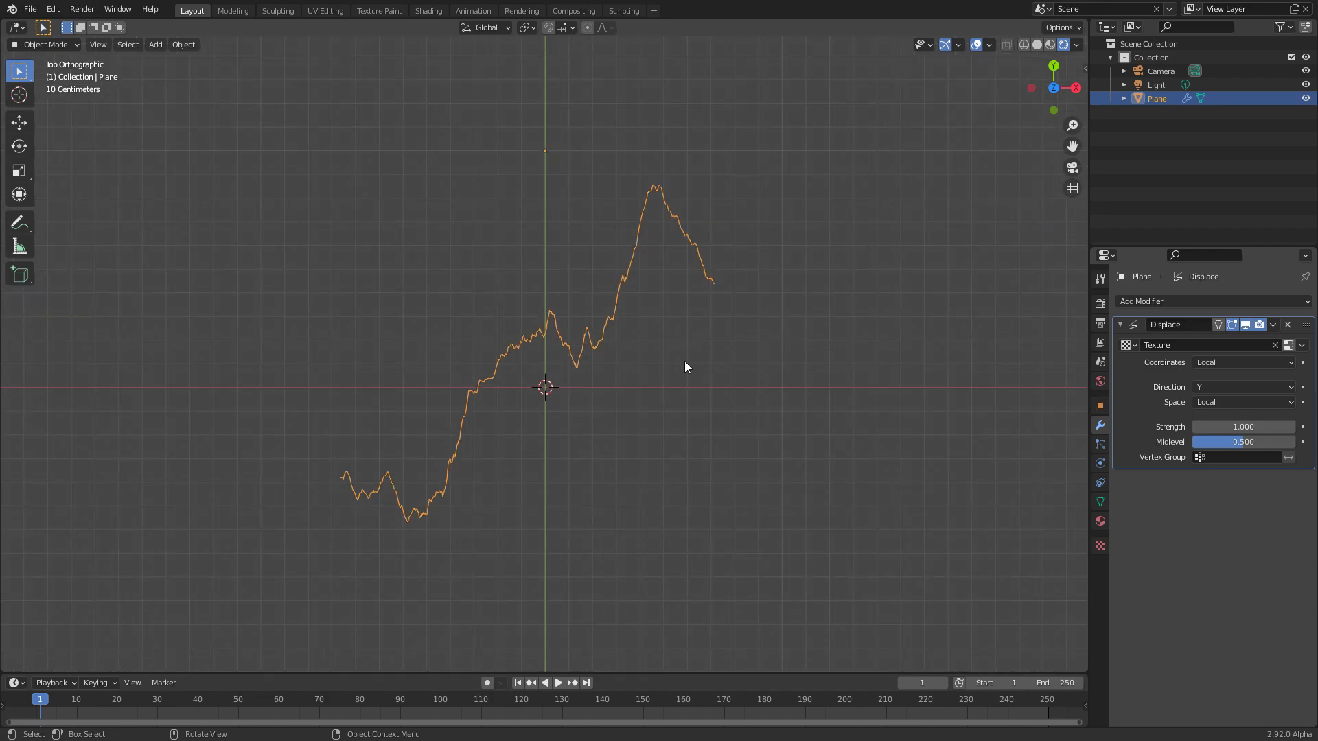
Add a Skin modifier to the line and compare its shape at Displace strength 0 before returning the strength to 1
{"action": "left_click", "coordinate": [1181, 302]}
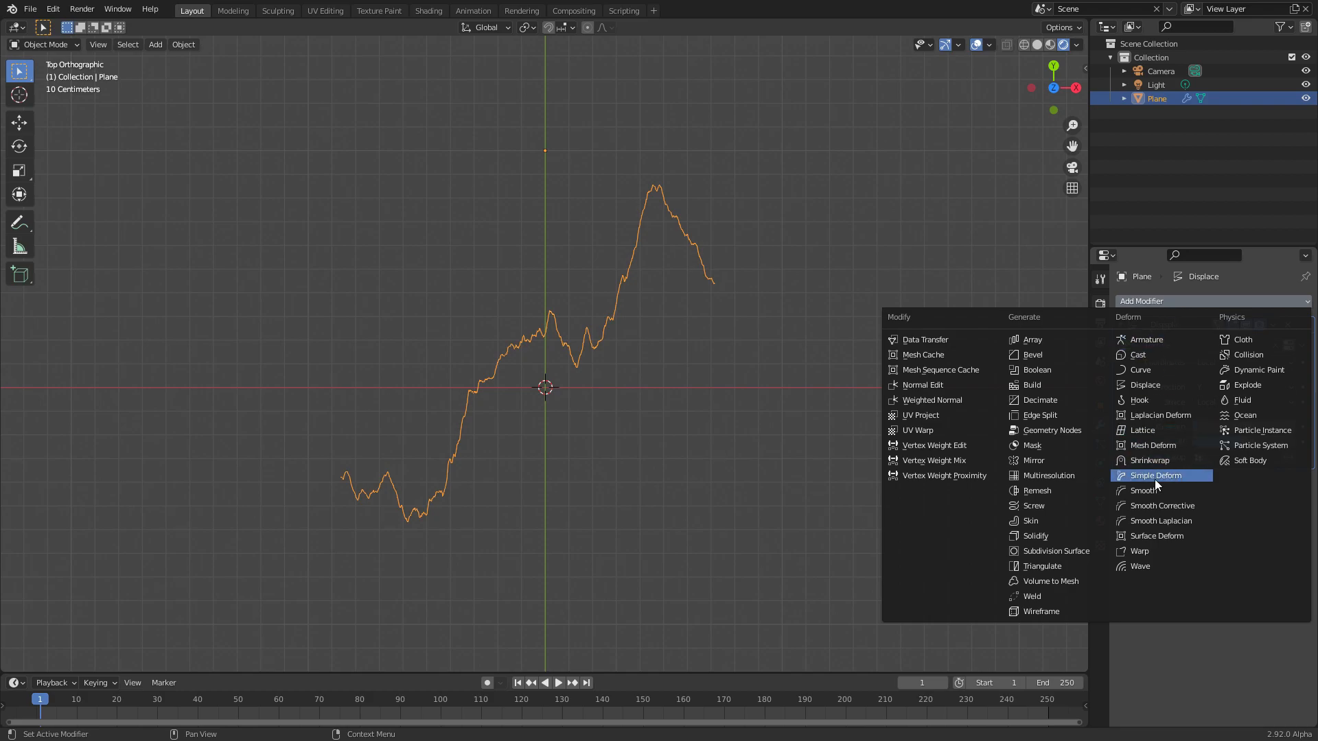
{"action": "left_click", "coordinate": [1036, 520]}
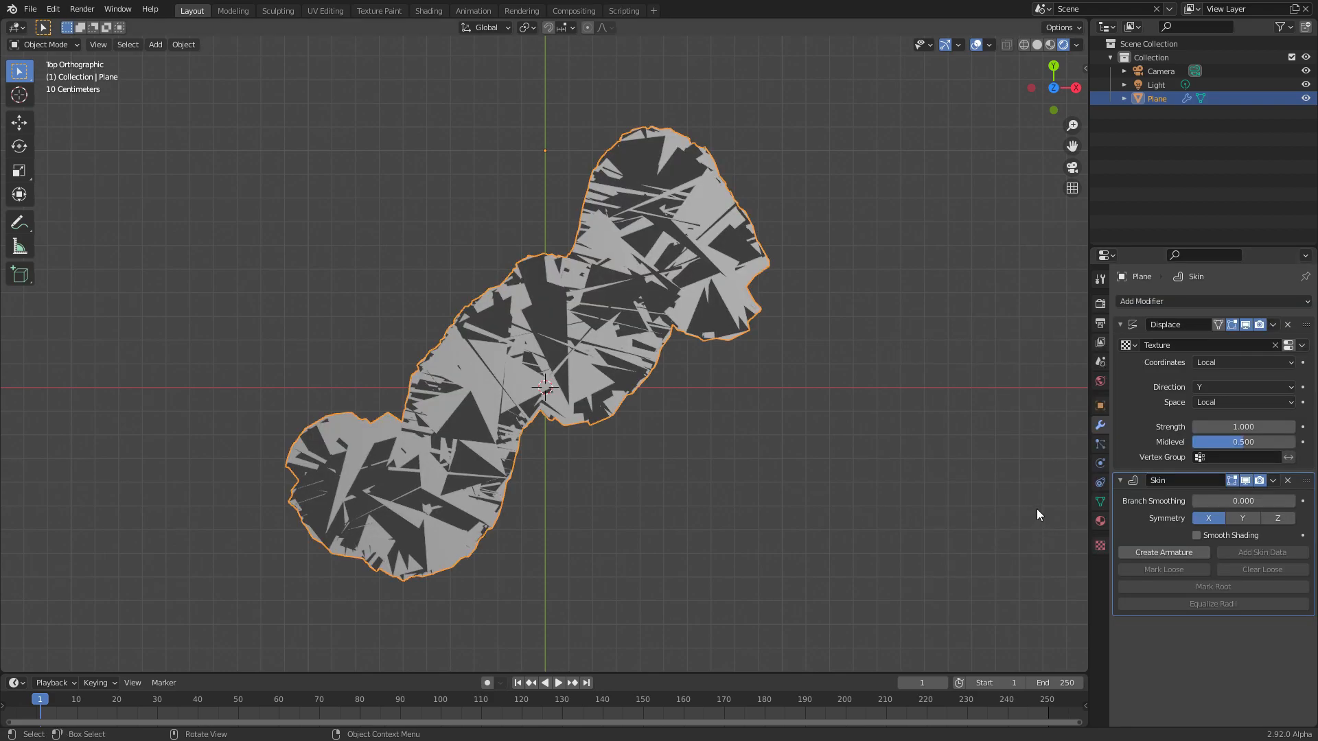
{"action": "left_click", "coordinate": [1235, 426]}
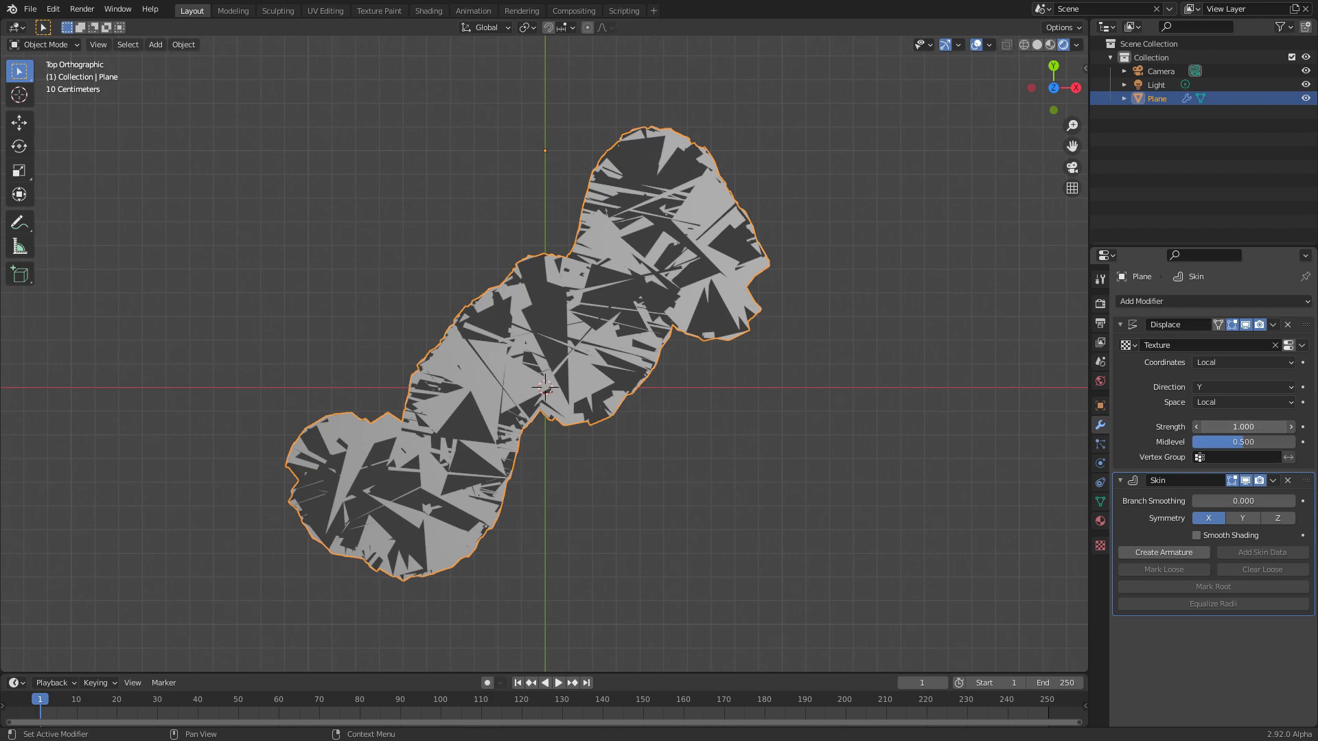
{"action": "type", "text": "0"}
{"action": "key", "text": "Return"}
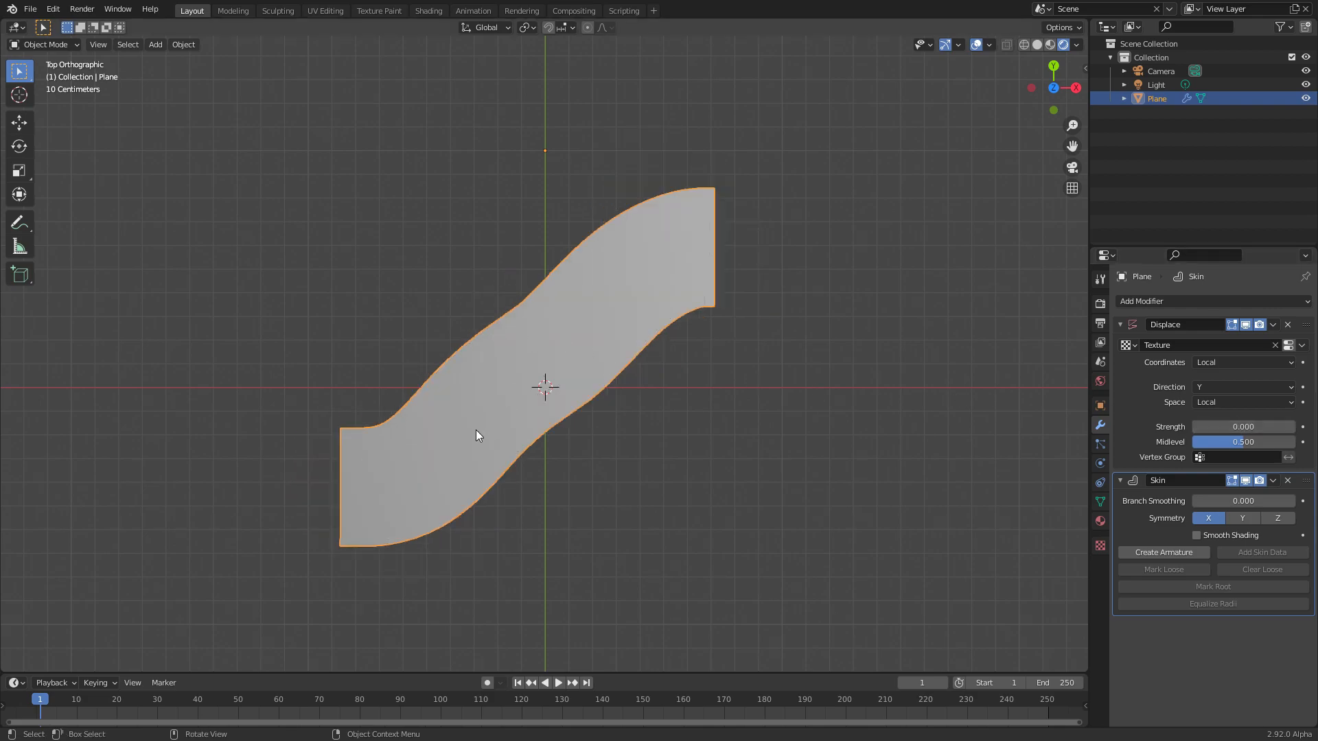
{"action": "left_click", "coordinate": [1228, 426]}
{"action": "type", "text": "1"}
{"action": "key", "text": "Return"}
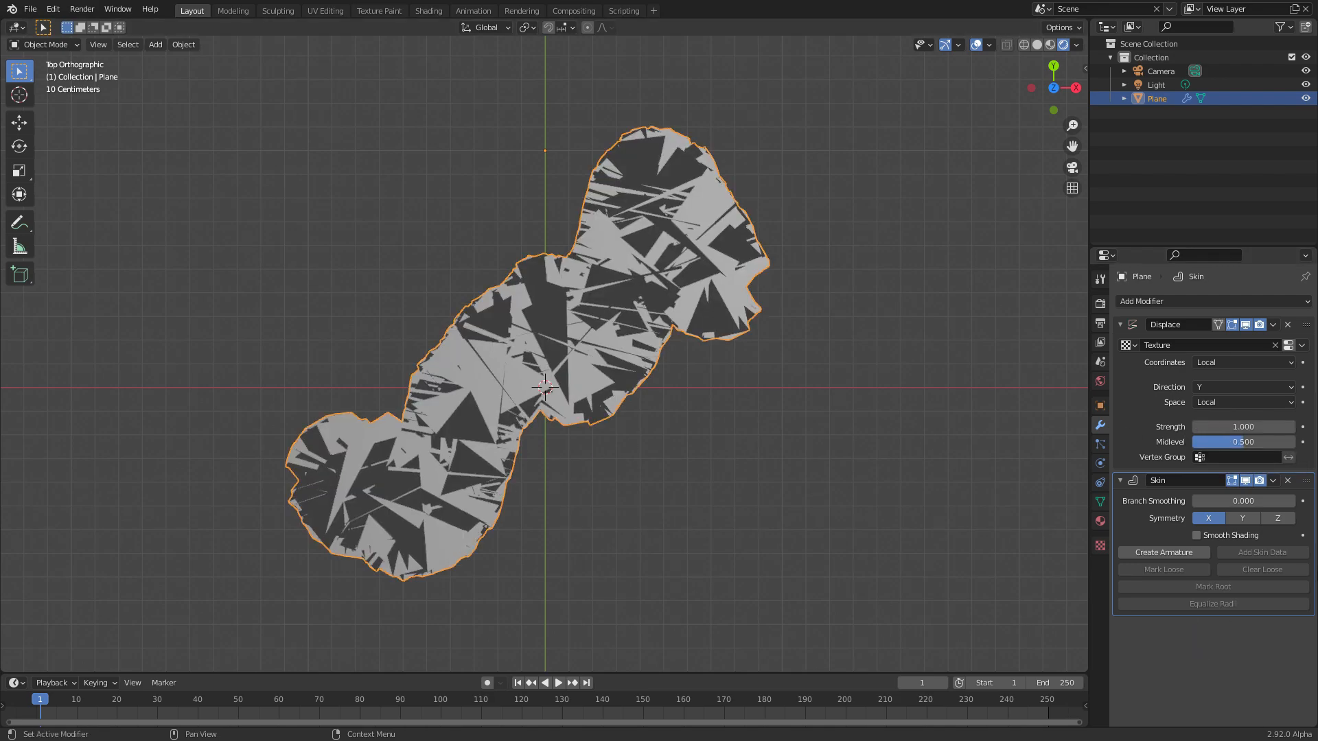
Select all the line's vertices in Edit Mode and shrink their skin radius in several passes to a narrow band
{"action": "scroll", "coordinate": [686, 393], "scroll_direction": "up", "scroll_amount": 2}
{"action": "key", "text": "Tab"}
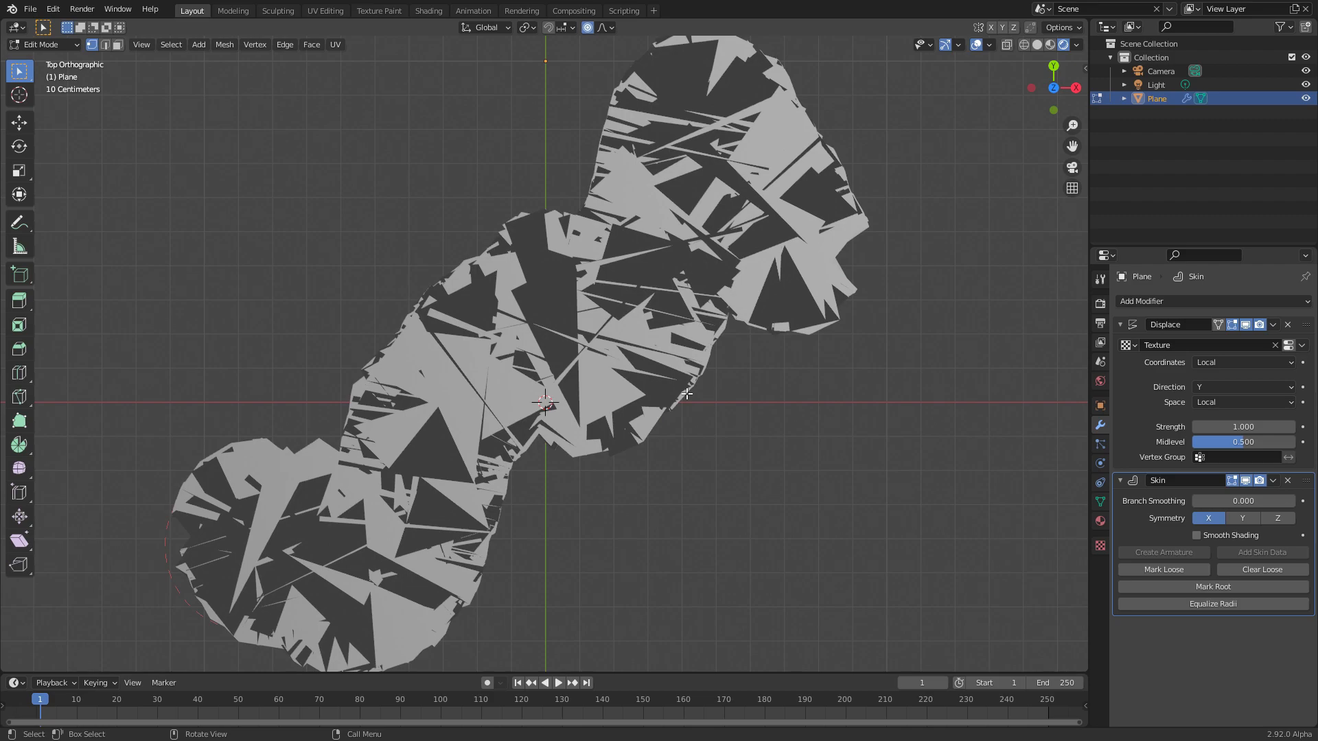
{"action": "key", "text": "s"}
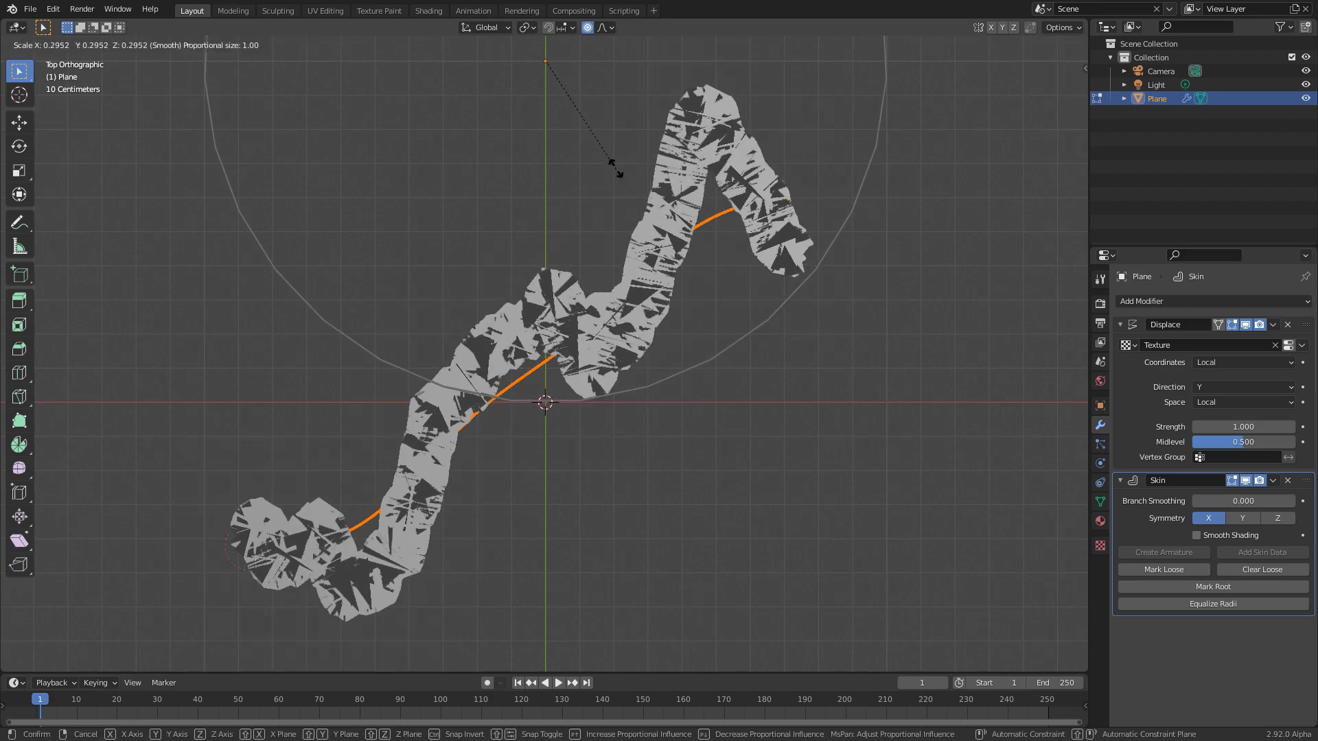
{"action": "left_click", "coordinate": [603, 142]}
{"action": "key", "text": "ctrl+a"}
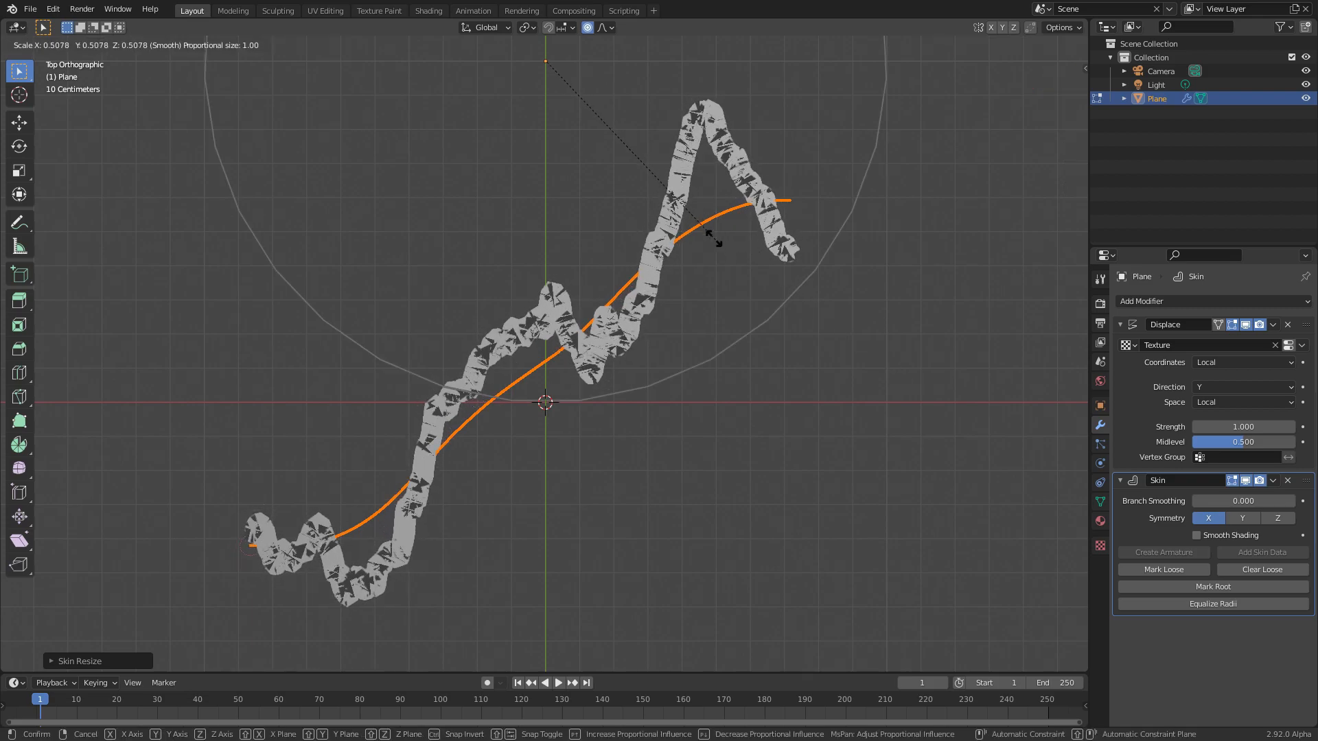
{"action": "left_click", "coordinate": [709, 210]}
{"action": "key", "text": "ctrl+a"}
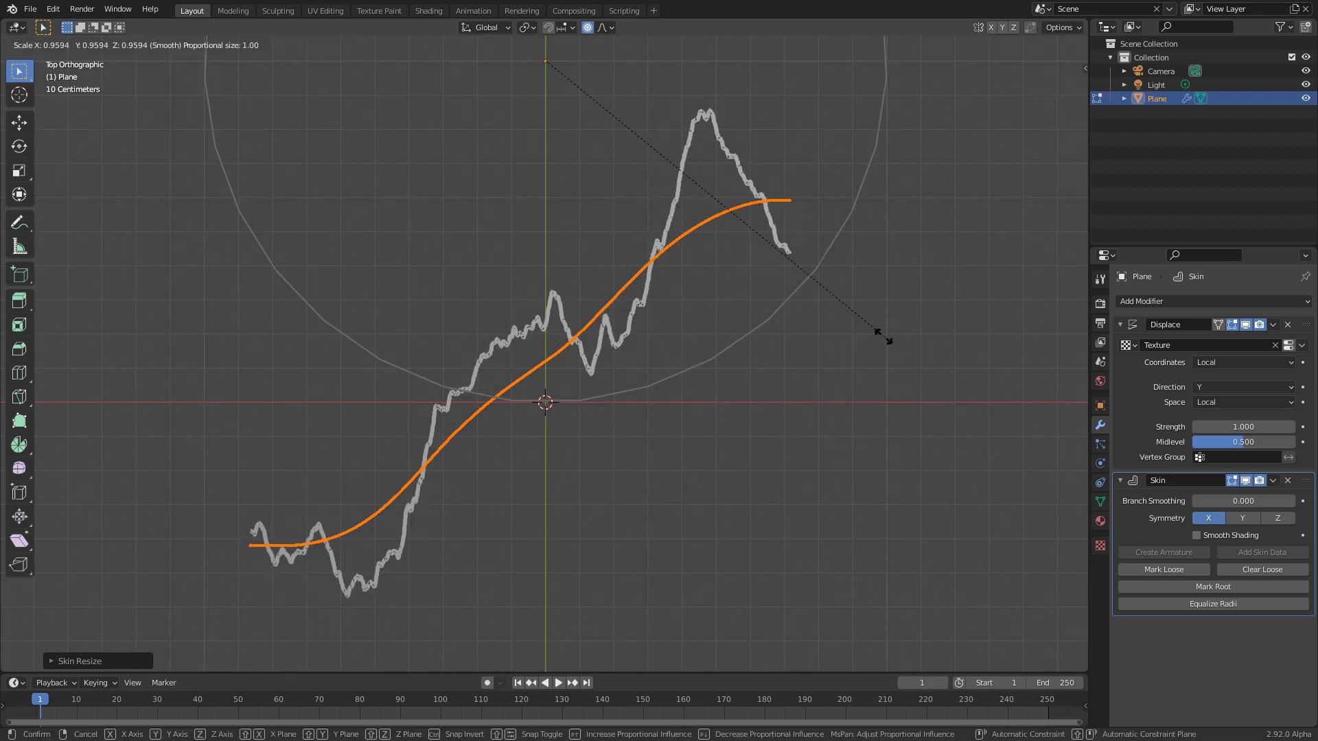
{"action": "left_click", "coordinate": [706, 207]}
Reduce the skin radius of the selected vertices further until the overlapping corners resolve into a fine, clean line
{"action": "scroll", "coordinate": [652, 326], "scroll_direction": "up", "scroll_amount": 8}
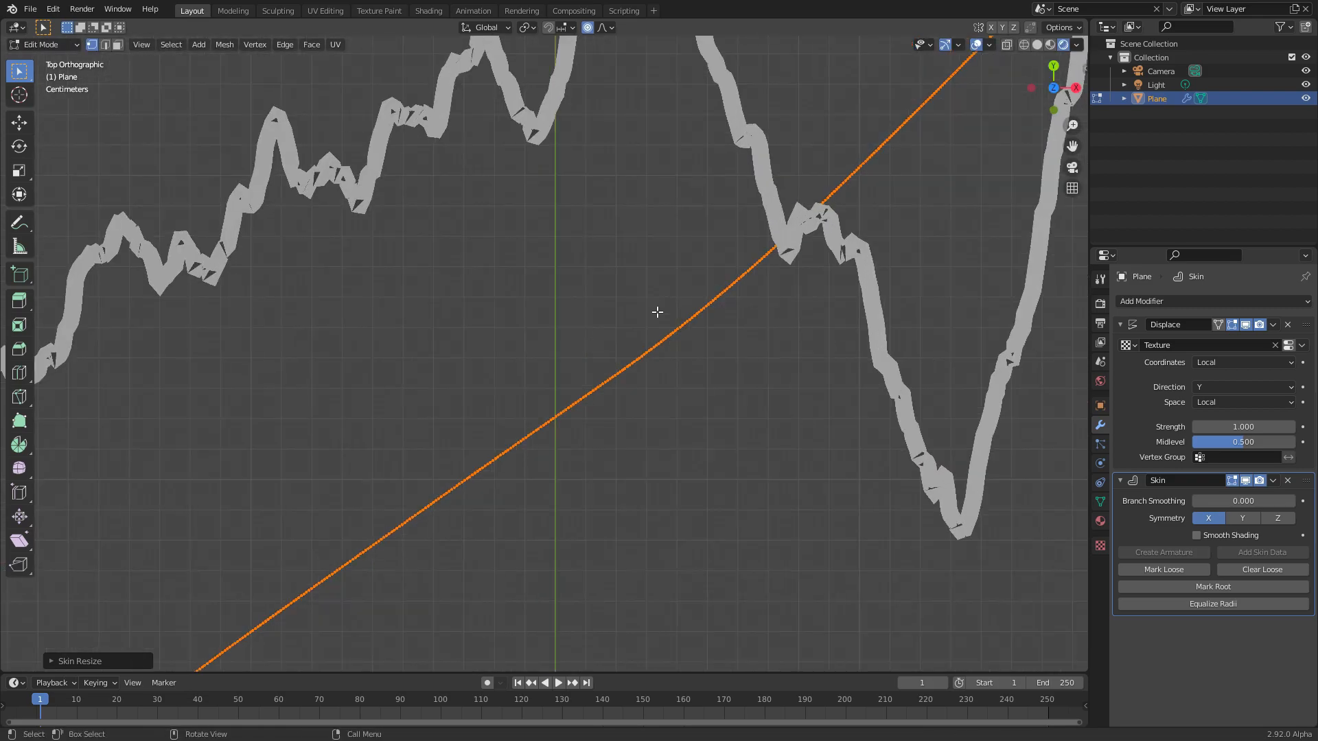
{"action": "key", "text": "ctrl+a"}
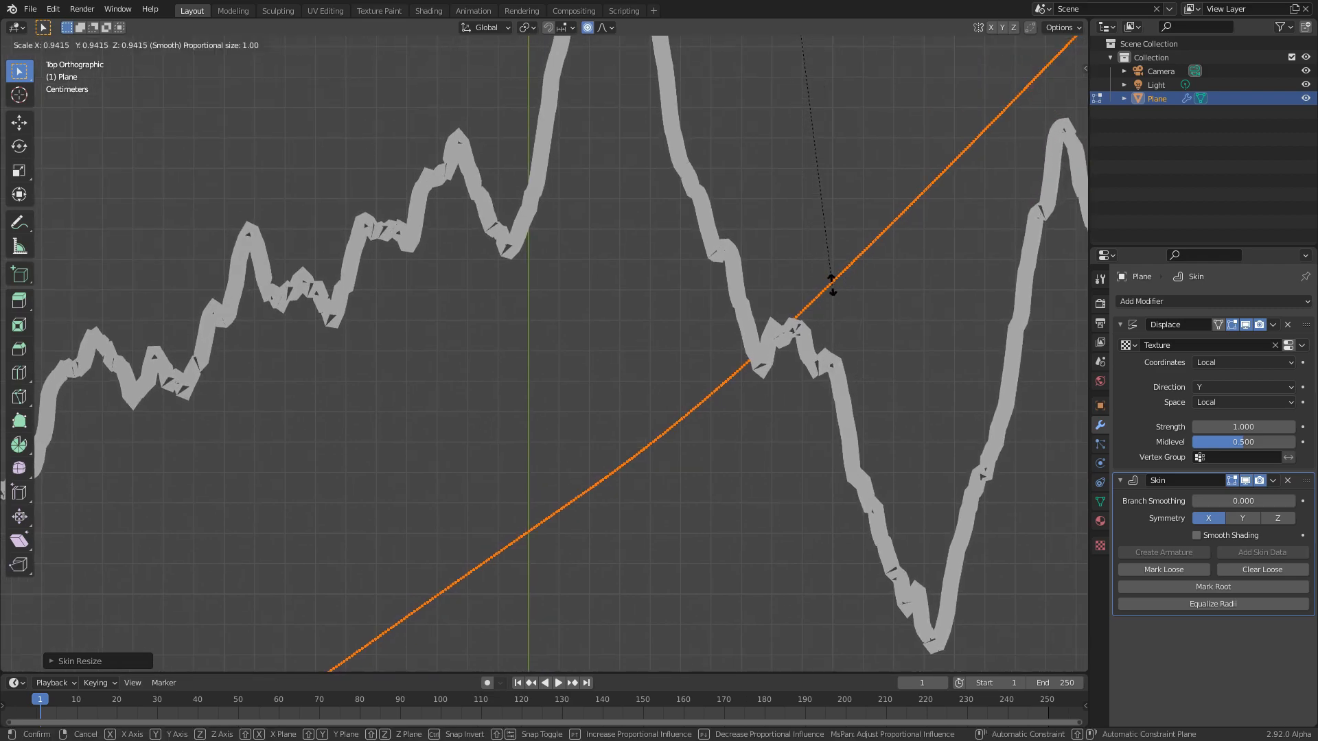
{"action": "left_click", "coordinate": [832, 284]}
{"action": "key", "text": "s"}
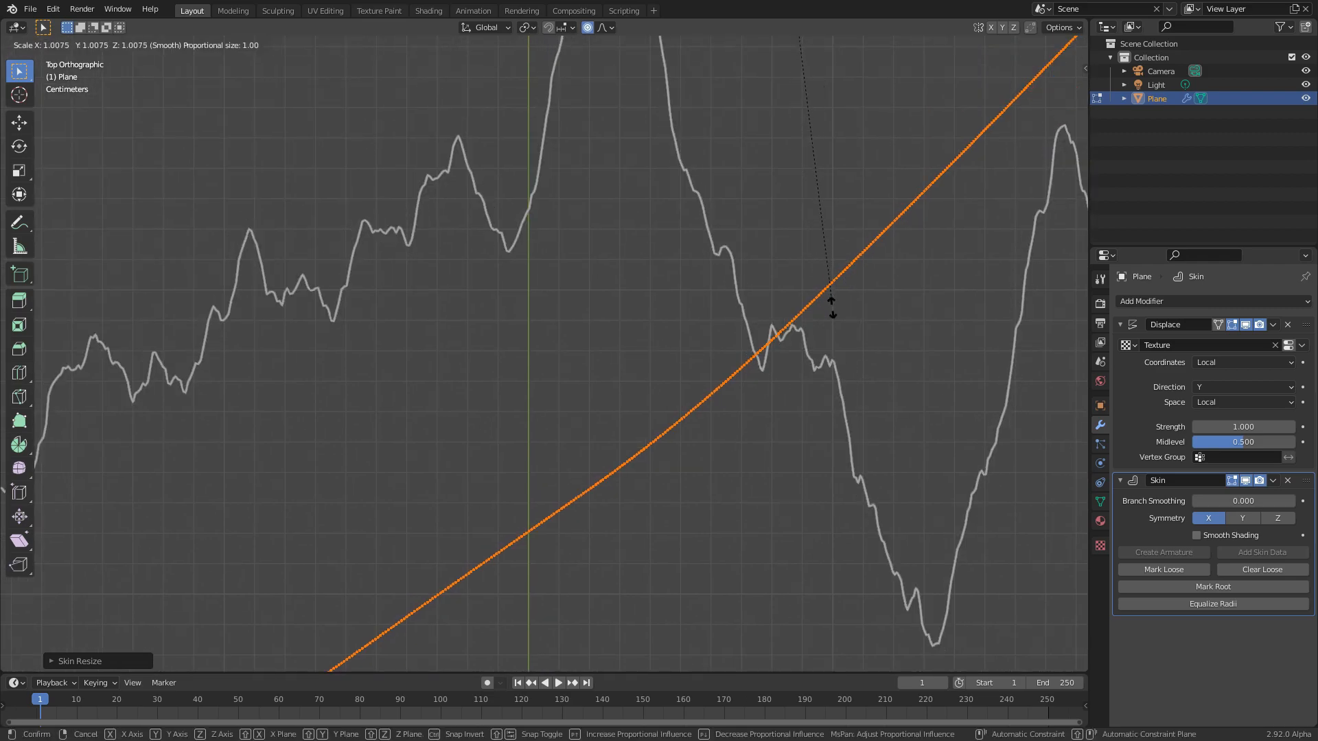
{"action": "left_click", "coordinate": [870, 564]}
Scale the skin radius of the selected vertices by 2 and return to Object Mode
{"action": "scroll", "coordinate": [783, 456], "scroll_direction": "down", "scroll_amount": 8}
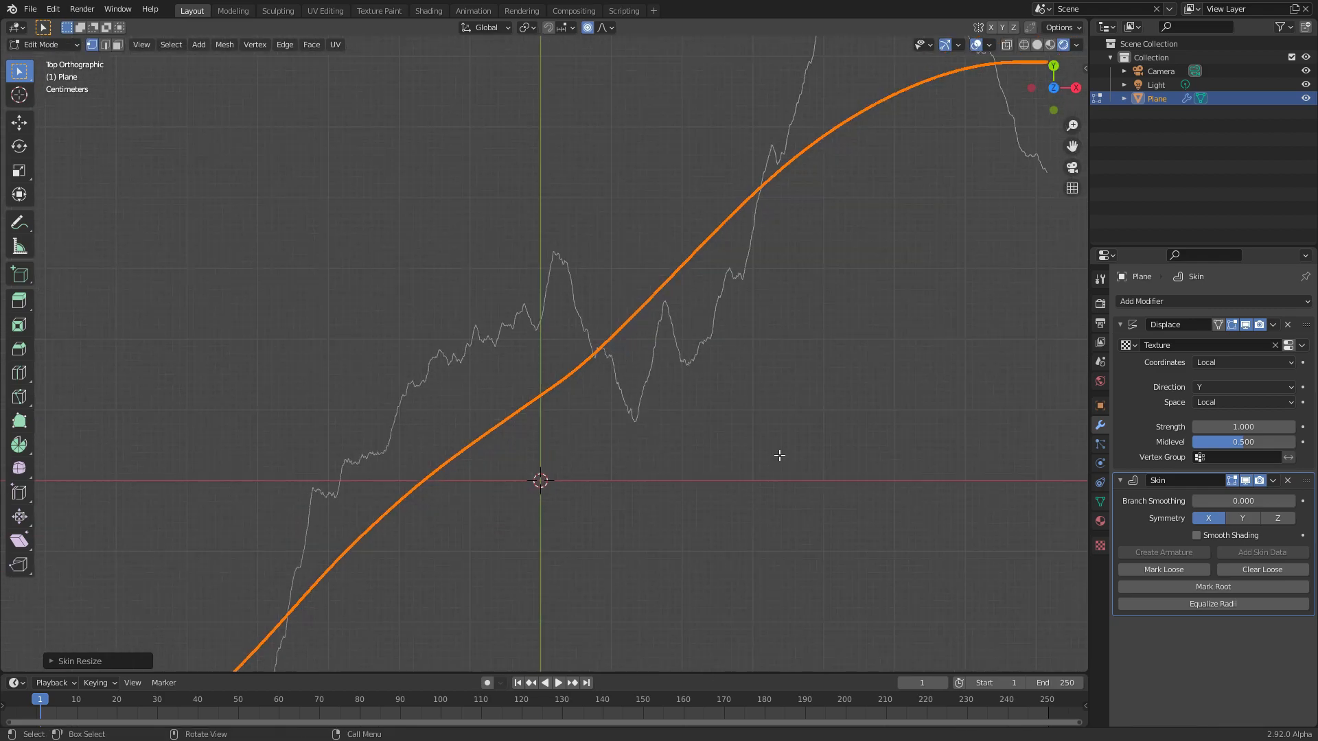
{"action": "scroll", "coordinate": [706, 406], "scroll_direction": "up", "scroll_amount": 8}
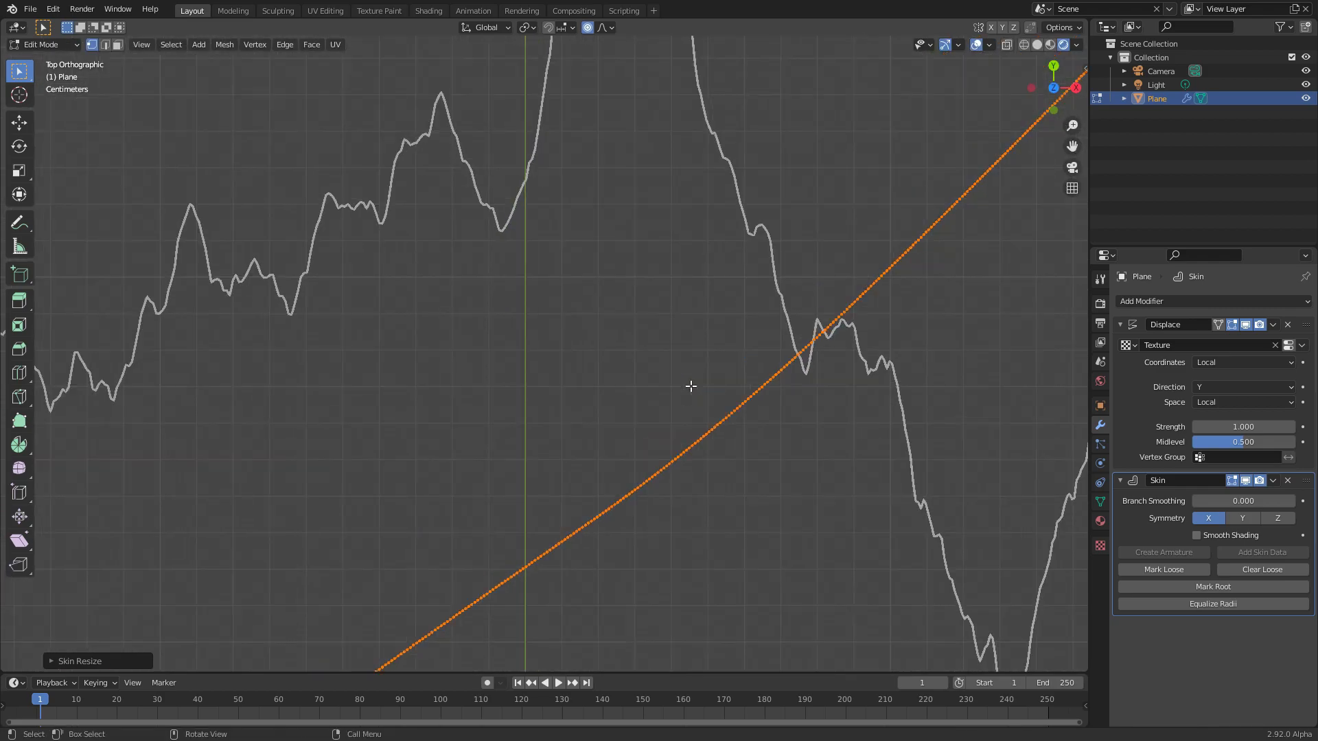
{"action": "key", "text": "s"}
{"action": "key", "text": "2"}
{"action": "key", "text": "Return"}
{"action": "key", "text": "Tab"}
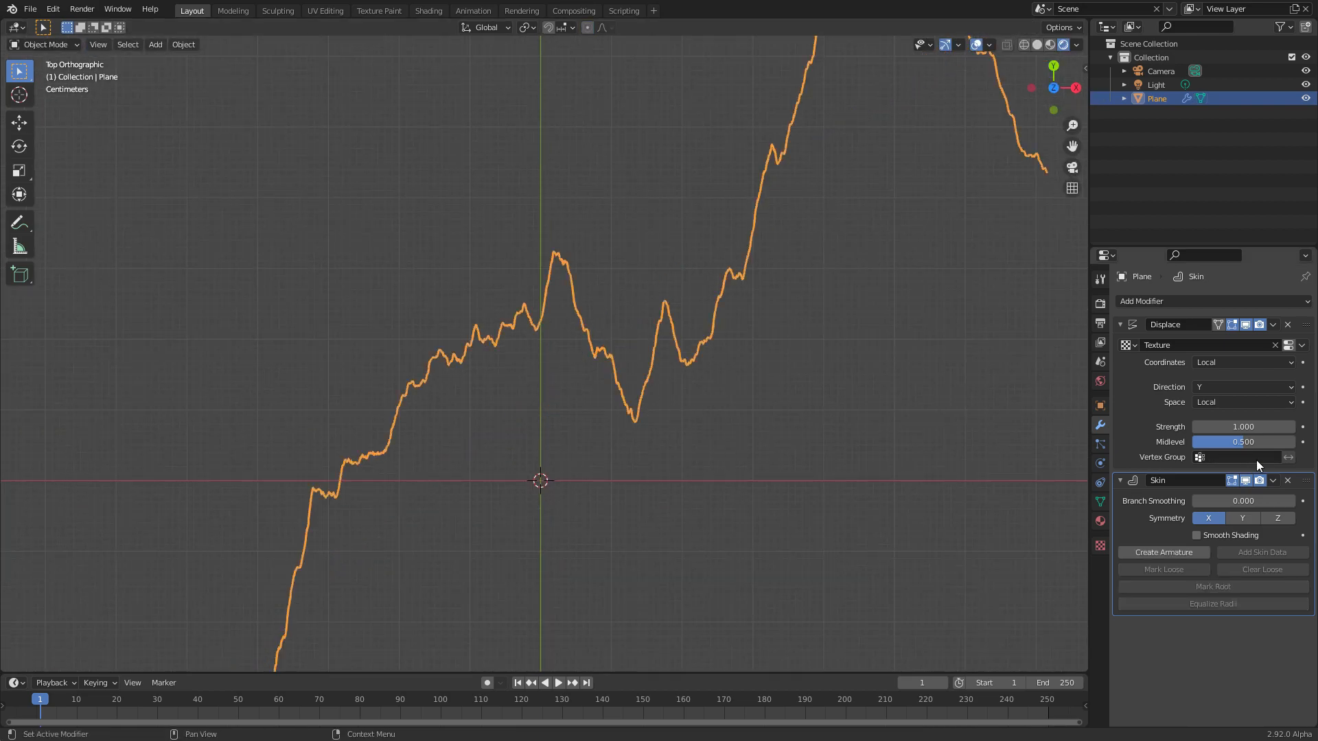
Try the Skin modifier above Displace in the stack, inspect the line's thickness up close, and restore the original order
{"action": "left_click_drag", "start_coordinate": [1296, 488], "coordinate": [1278, 309]}
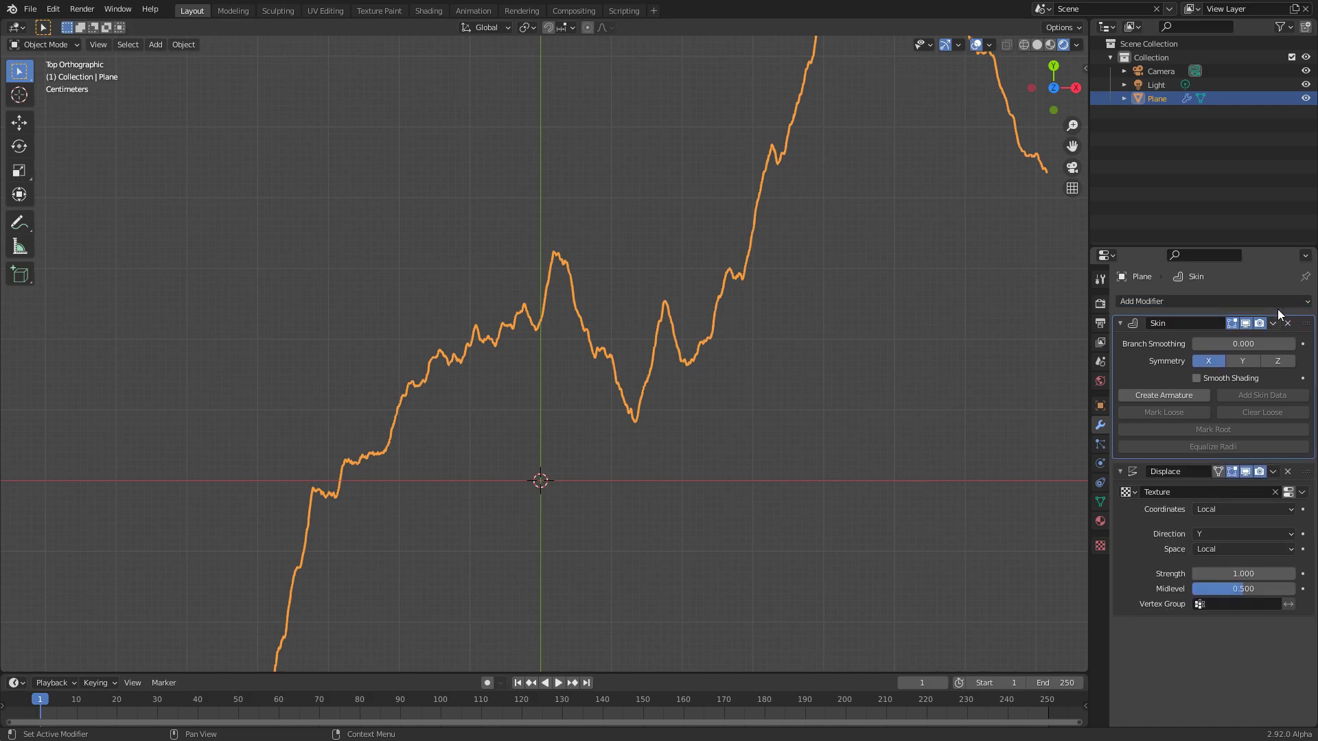
{"action": "scroll", "coordinate": [744, 311], "scroll_direction": "up", "scroll_amount": 3}
{"action": "left_click", "coordinate": [833, 361]}
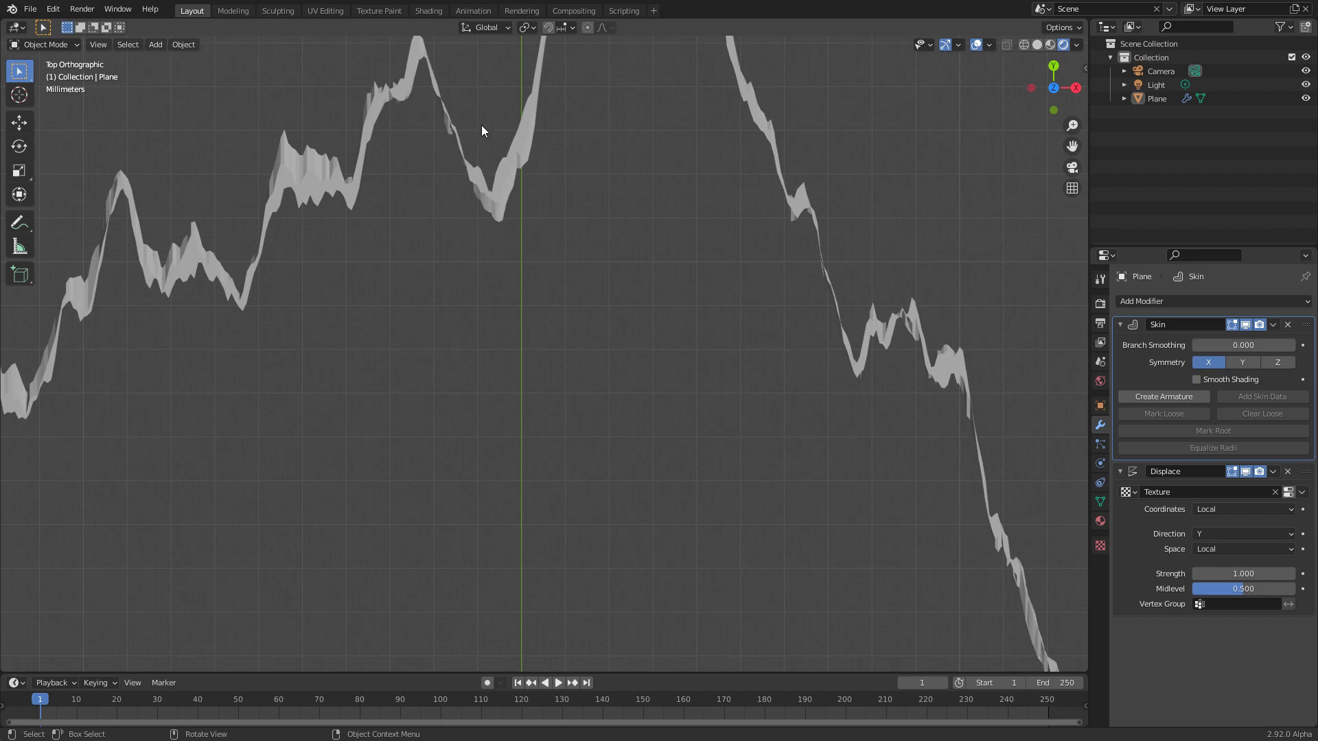
{"action": "left_click_drag", "start_coordinate": [1306, 325], "coordinate": [1277, 542]}
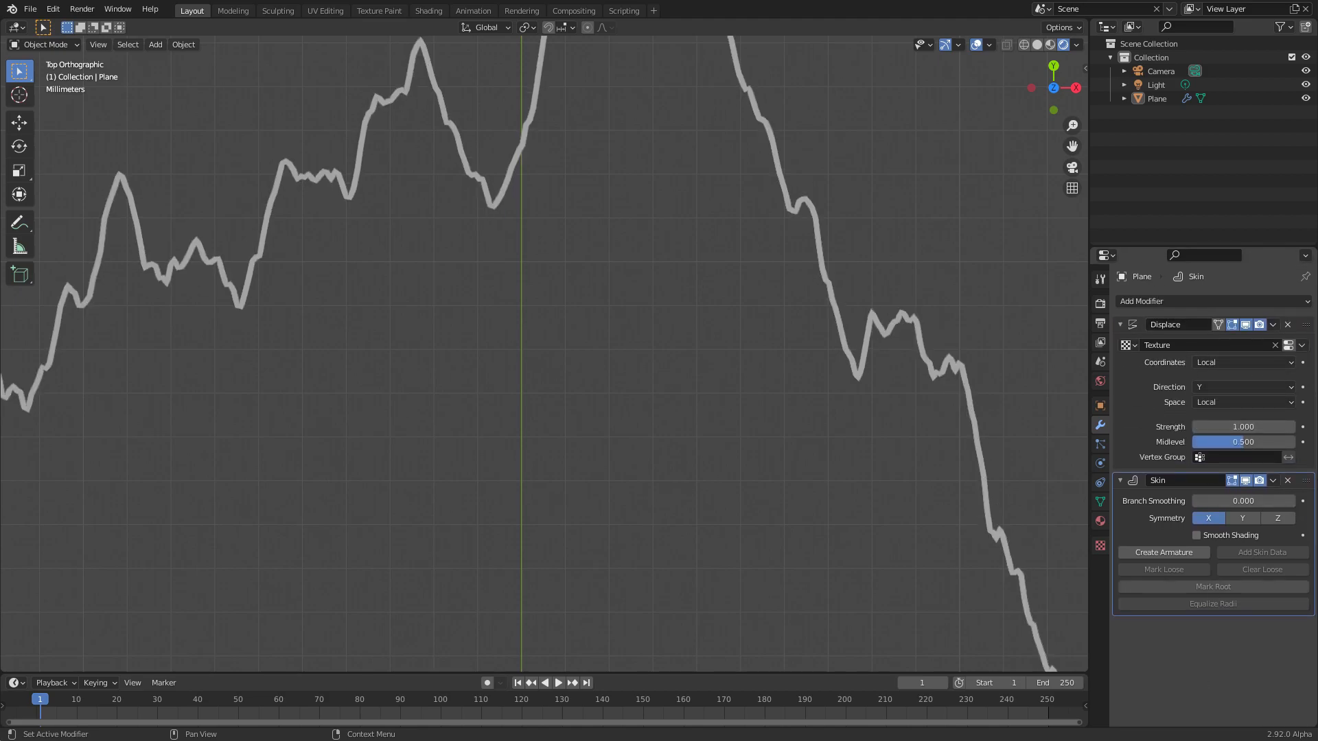
{"action": "scroll", "coordinate": [680, 343], "scroll_direction": "down", "scroll_amount": 6}
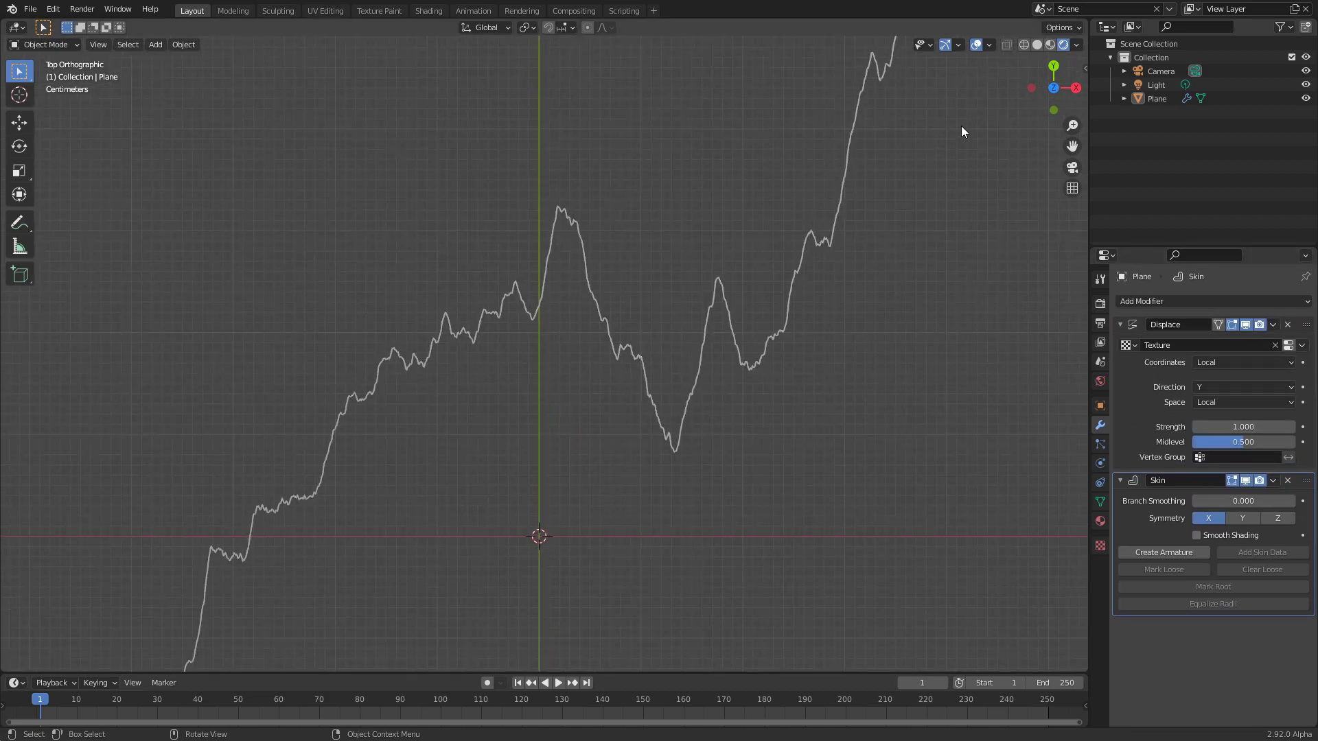
Render the current frame, close the render window, and view the skinned line in perspective
{"action": "key", "text": "F12"}
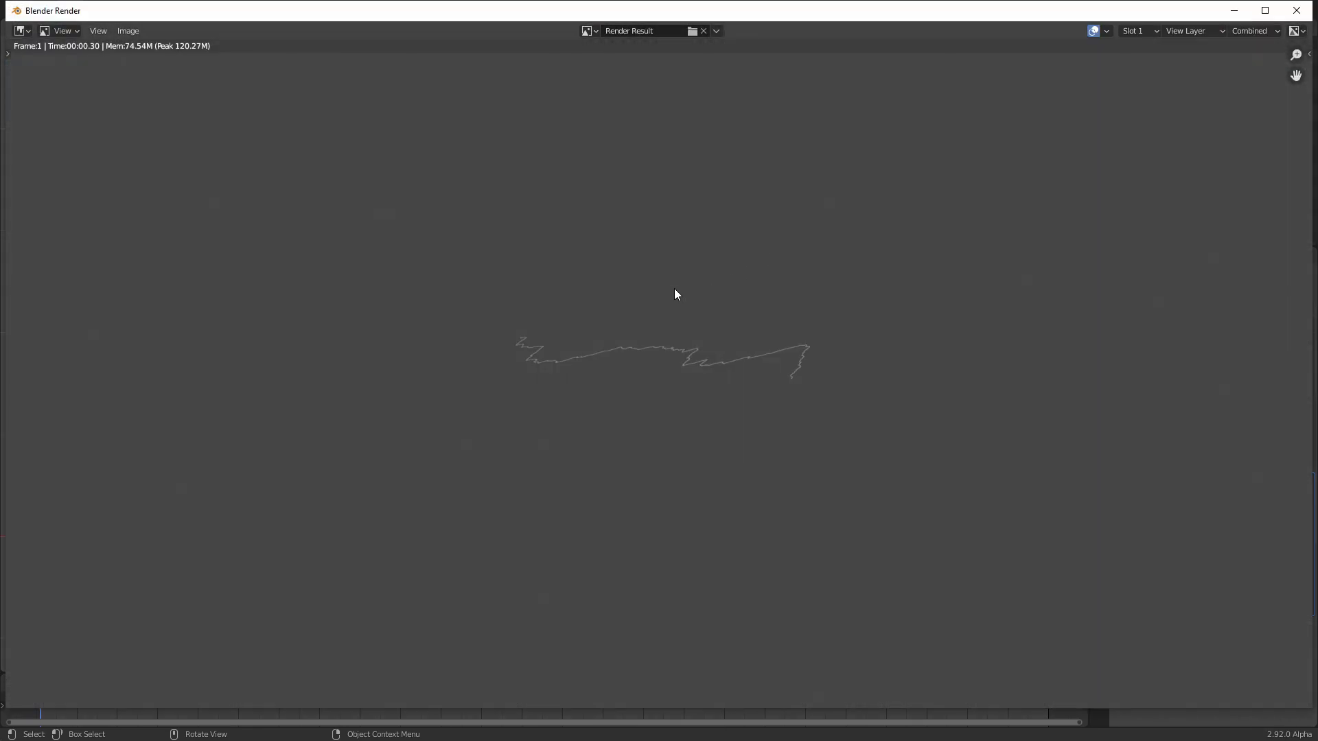
{"action": "key", "text": "Escape"}
{"action": "middle_click_drag", "start_coordinate": [604, 261], "coordinate": [497, 339]}
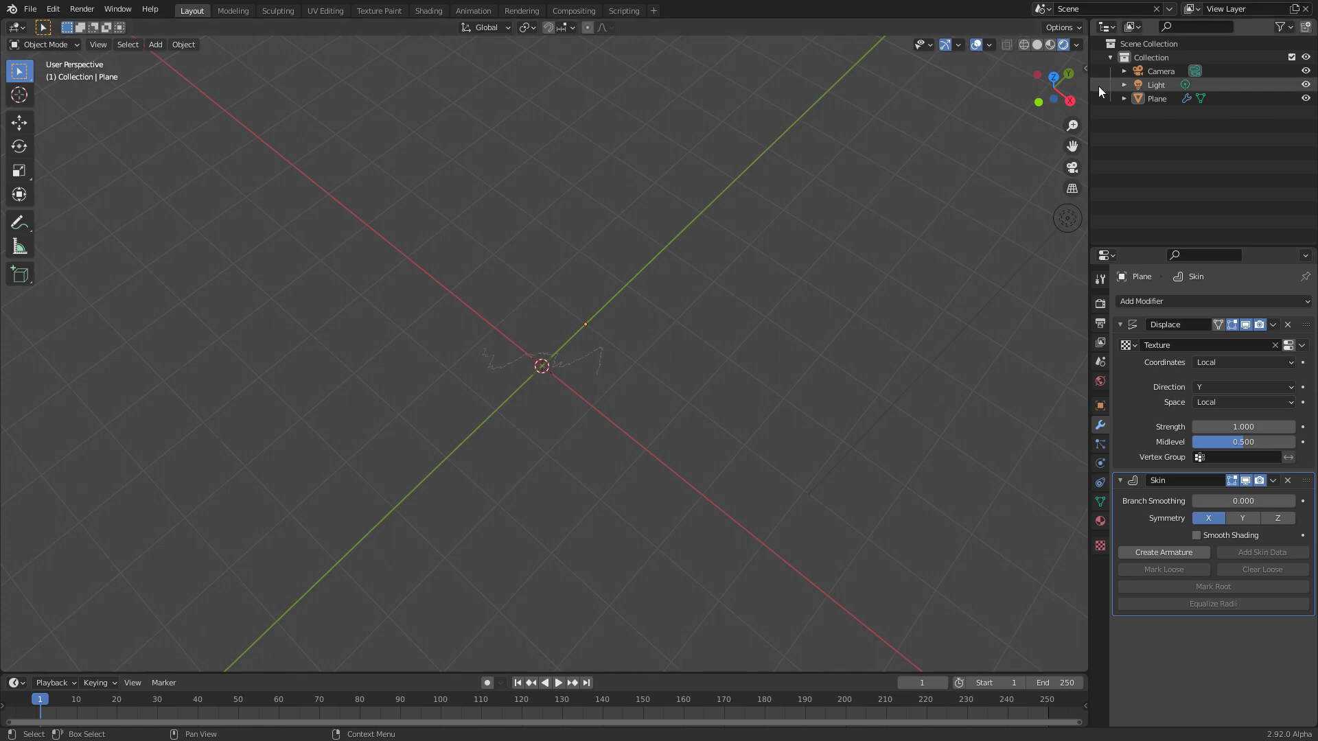
Return to the top orthographic view and select the Plane line object
{"action": "left_click", "coordinate": [1155, 71]}
{"action": "middle_click_drag", "start_coordinate": [597, 338], "coordinate": [570, 358]}
{"action": "left_click", "coordinate": [1052, 69]}
{"action": "scroll", "coordinate": [564, 339], "scroll_direction": "up", "scroll_amount": 2}
{"action": "scroll", "coordinate": [564, 341], "scroll_direction": "down", "scroll_amount": 2}
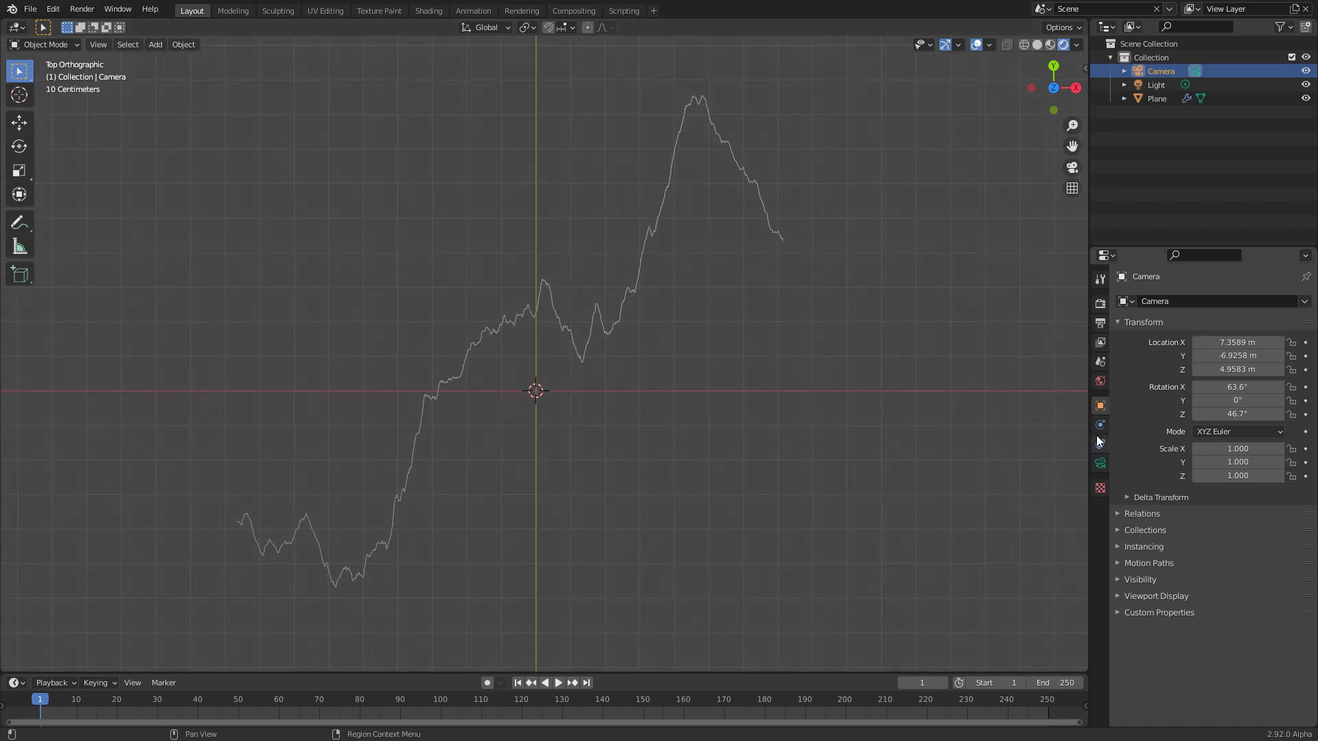
{"action": "left_click", "coordinate": [588, 343]}
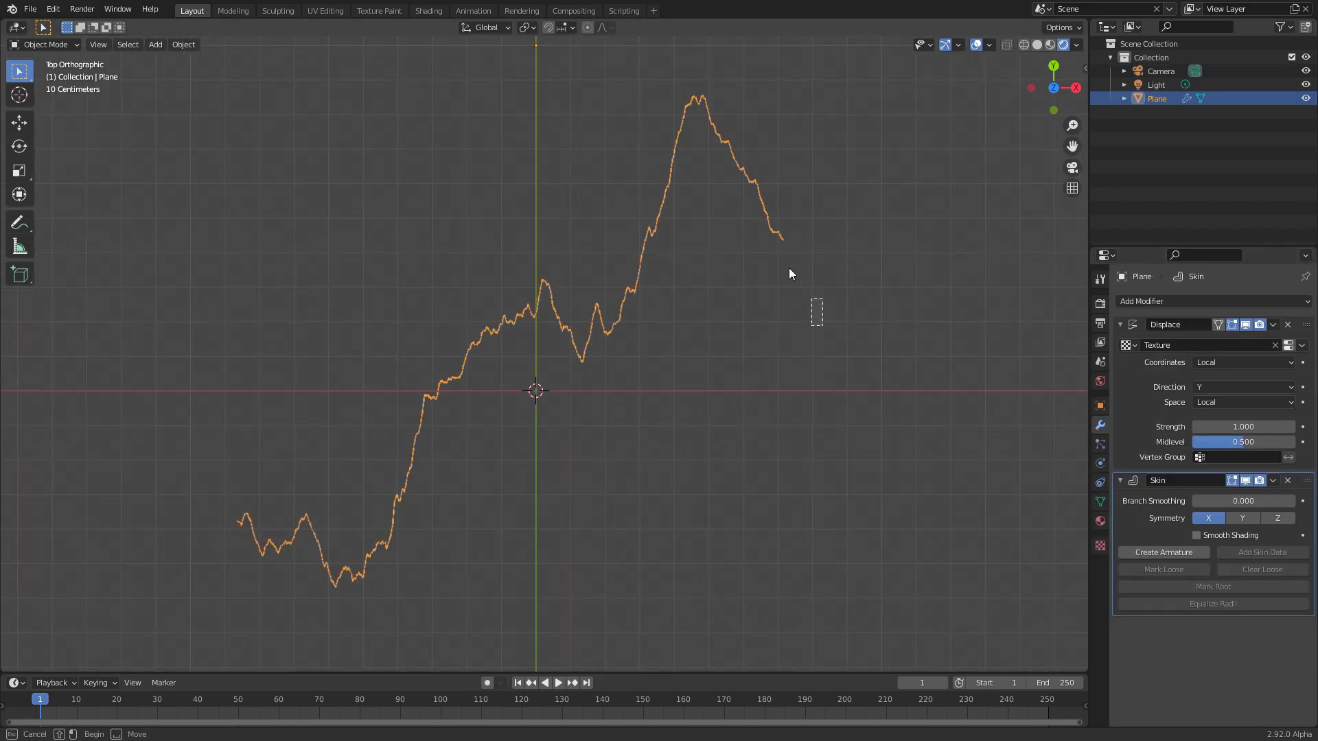
Try to move the vertices at the line's upper end in Edit Mode with smooth proportional editing enabled
{"action": "key", "text": "g"}
{"action": "key", "text": "Escape"}
{"action": "key", "text": "Tab"}
{"action": "left_click", "coordinate": [780, 187]}
{"action": "key", "text": "o"}
{"action": "key", "text": "g"}
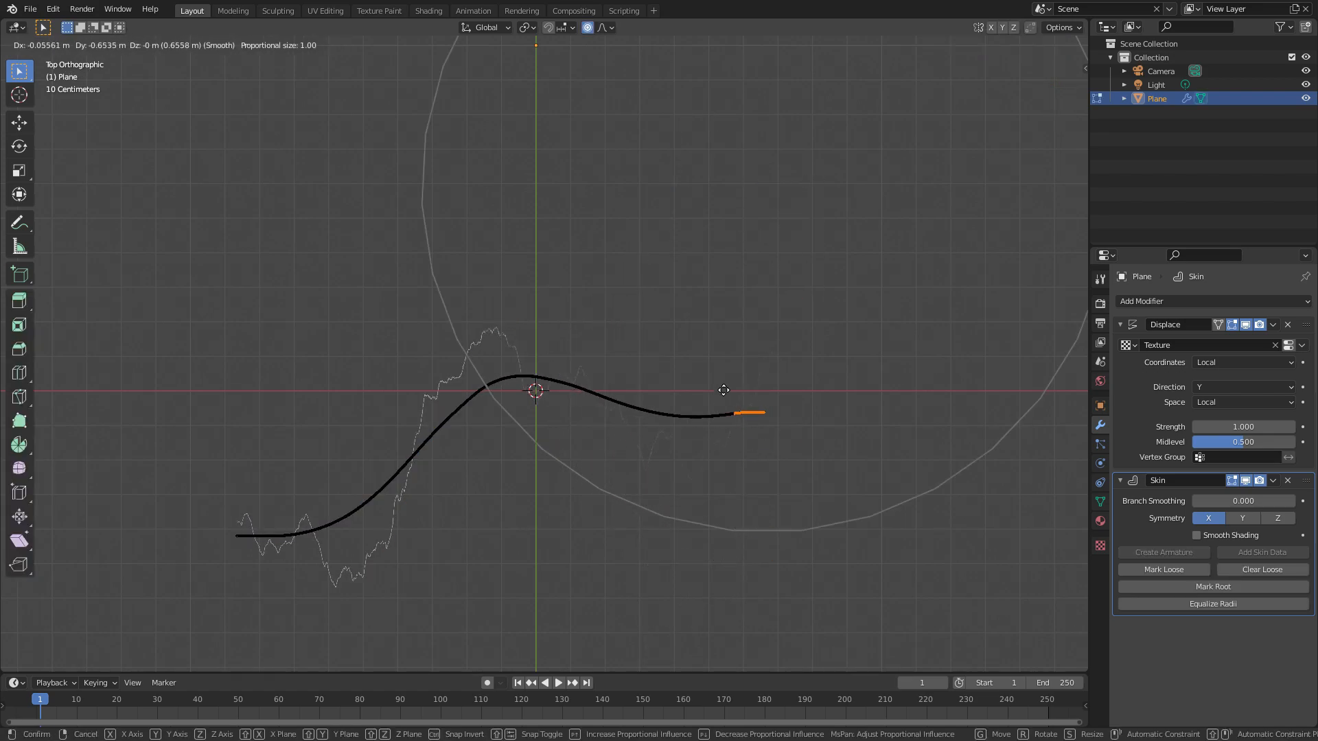
{"action": "left_click", "coordinate": [677, 298]}
{"action": "key", "text": "Tab"}
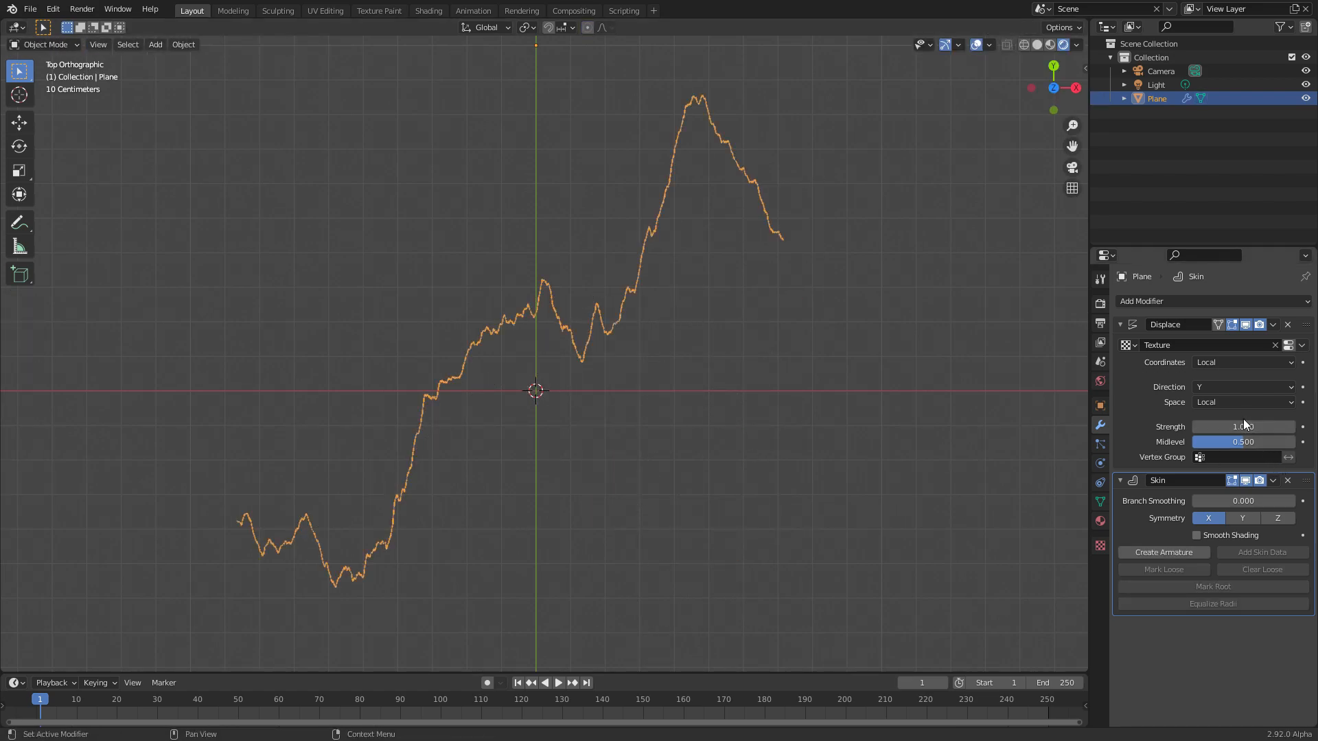
Try a different Displace strength and undo the change
{"action": "mouse_move", "coordinate": [1243, 426]}
{"action": "left_mouse_down"}
{"action": "mouse_move", "coordinate": [1180, 426]}
{"action": "mouse_move", "coordinate": [1255, 439]}
{"action": "left_mouse_up"}
{"action": "key", "text": "ctrl+z"}
{"action": "key", "text": "Tab"}
{"action": "key", "text": "Tab"}
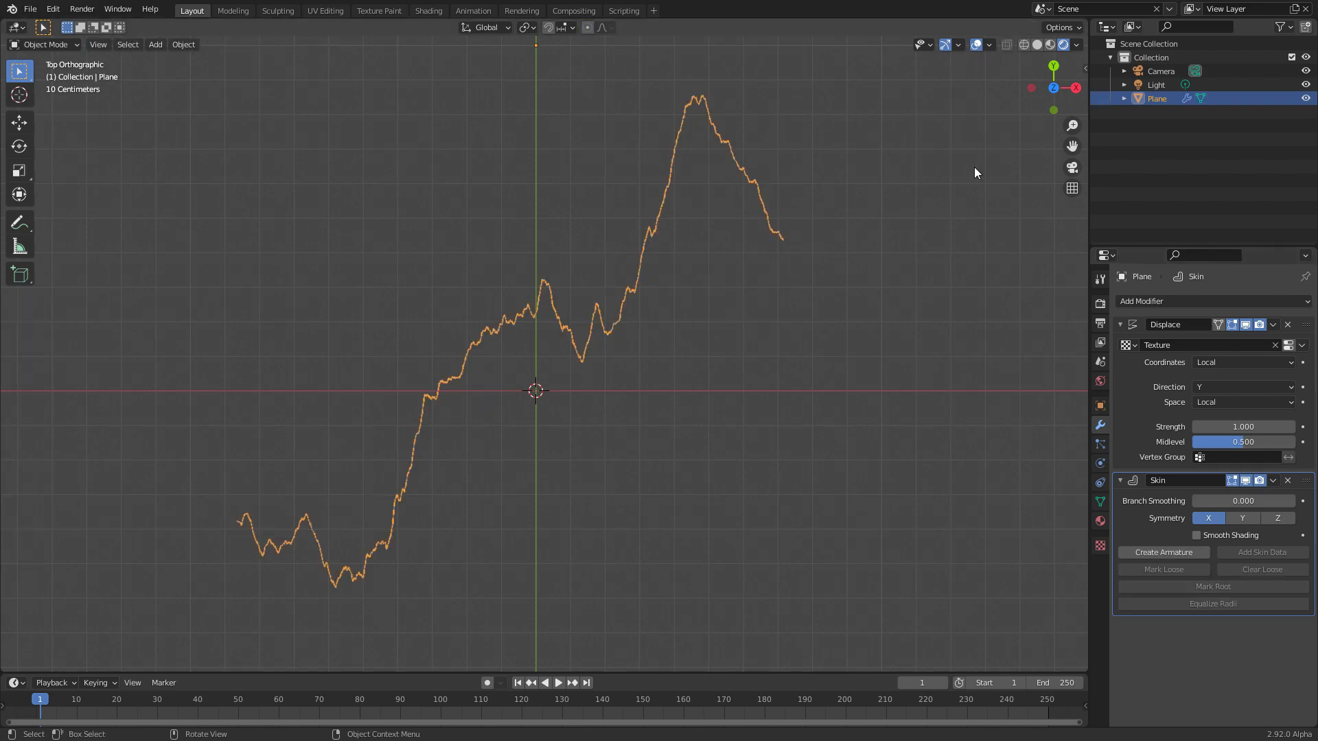
Switch to the Shading workspace and frame the line from the top
{"action": "left_click", "coordinate": [1100, 303]}
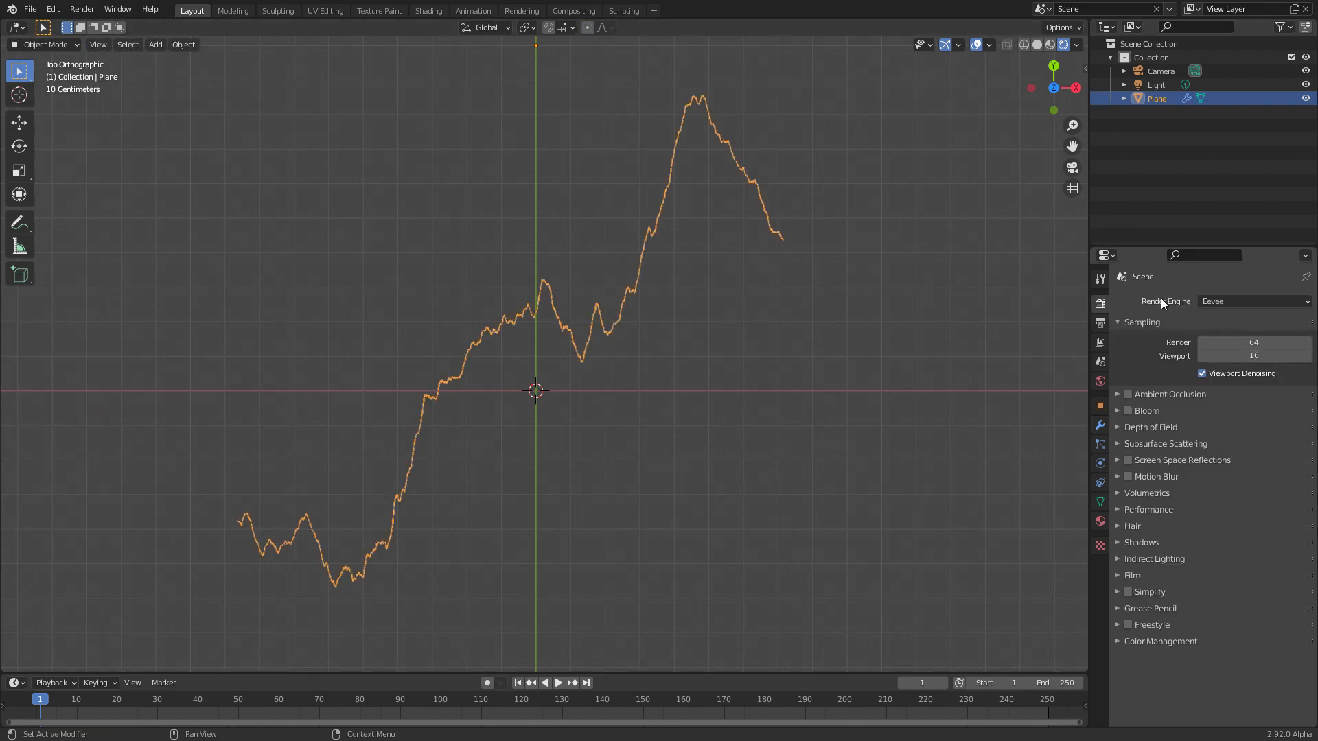
{"action": "left_click", "coordinate": [444, 17]}
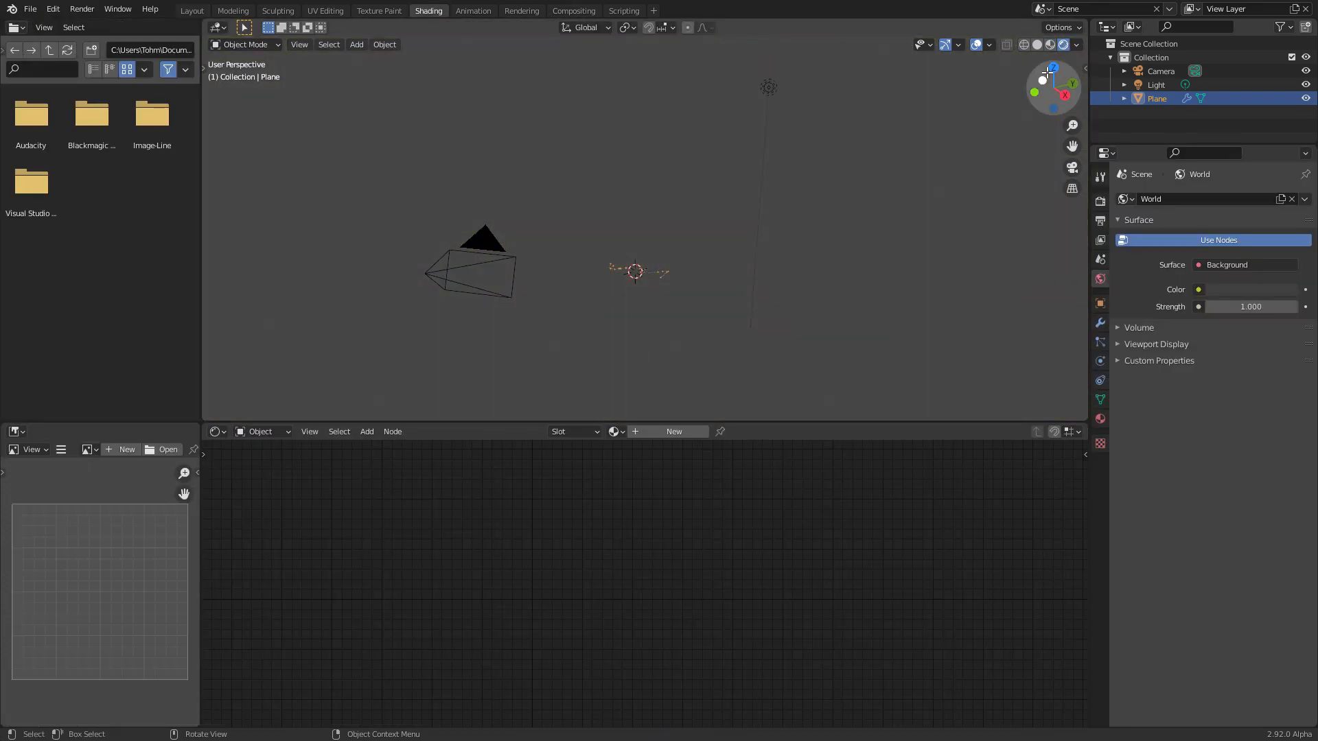
{"action": "left_click", "coordinate": [1068, 64]}
{"action": "left_click", "coordinate": [1053, 67]}
{"action": "middle_click_drag", "start_coordinate": [739, 293], "coordinate": [710, 231], "text": "shift"}
{"action": "scroll", "coordinate": [711, 232], "scroll_direction": "up", "scroll_amount": 2}
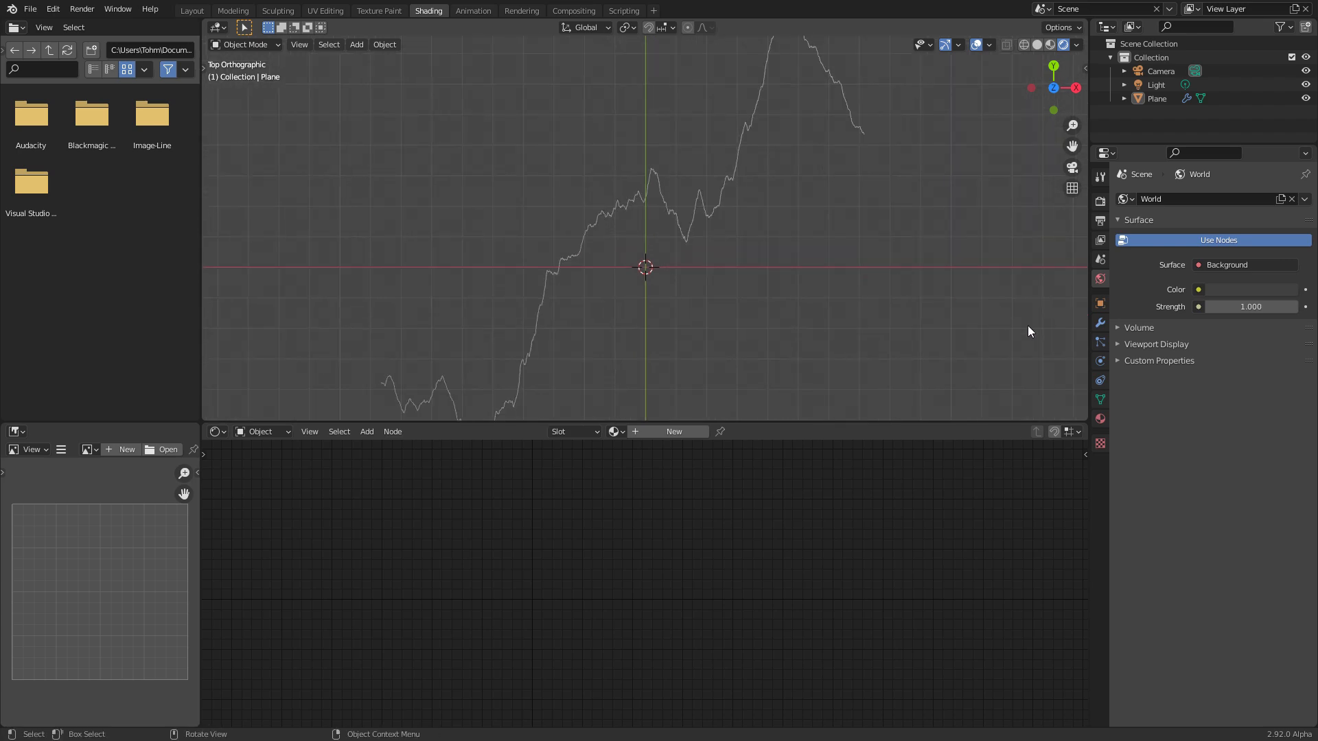
Set the world background color to black and hide the viewport overlays
{"action": "left_click", "coordinate": [1242, 289]}
{"action": "left_click_drag", "start_coordinate": [1282, 183], "coordinate": [1284, 193]}
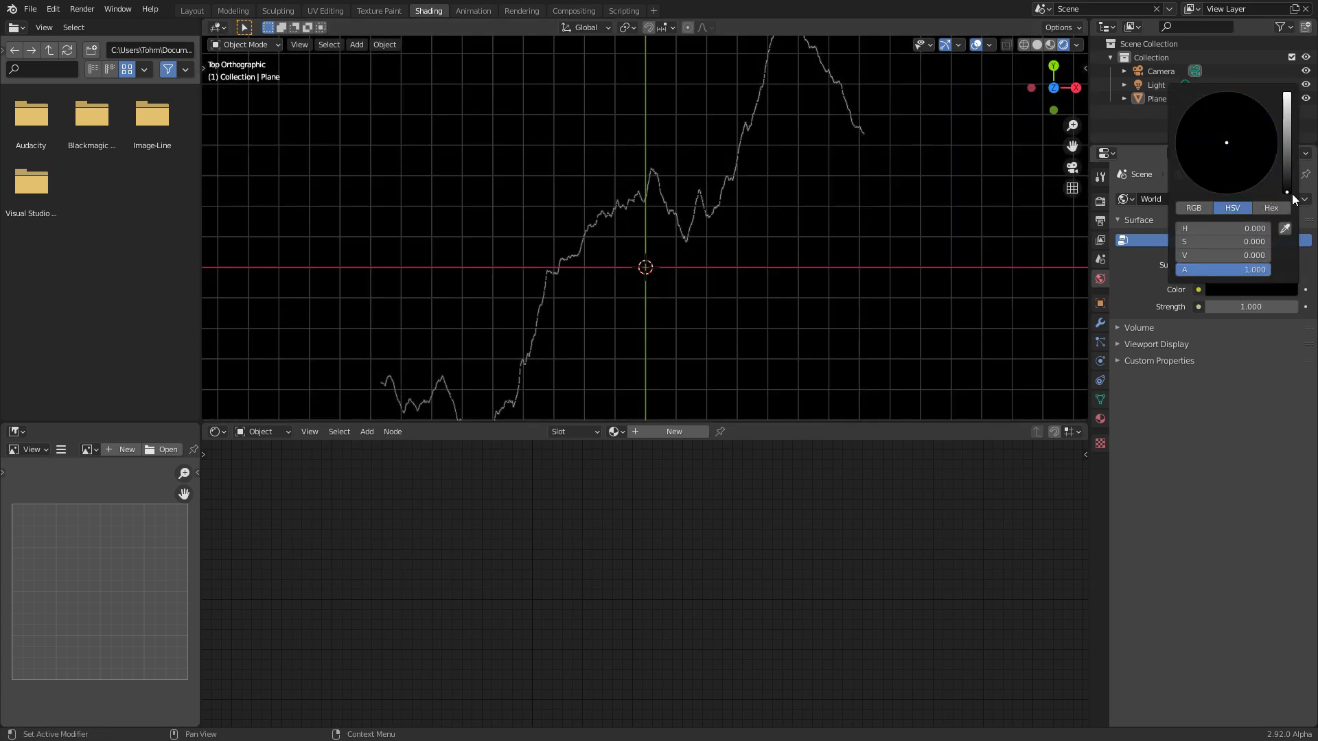
{"action": "left_click", "coordinate": [704, 200]}
{"action": "left_click", "coordinate": [976, 45]}
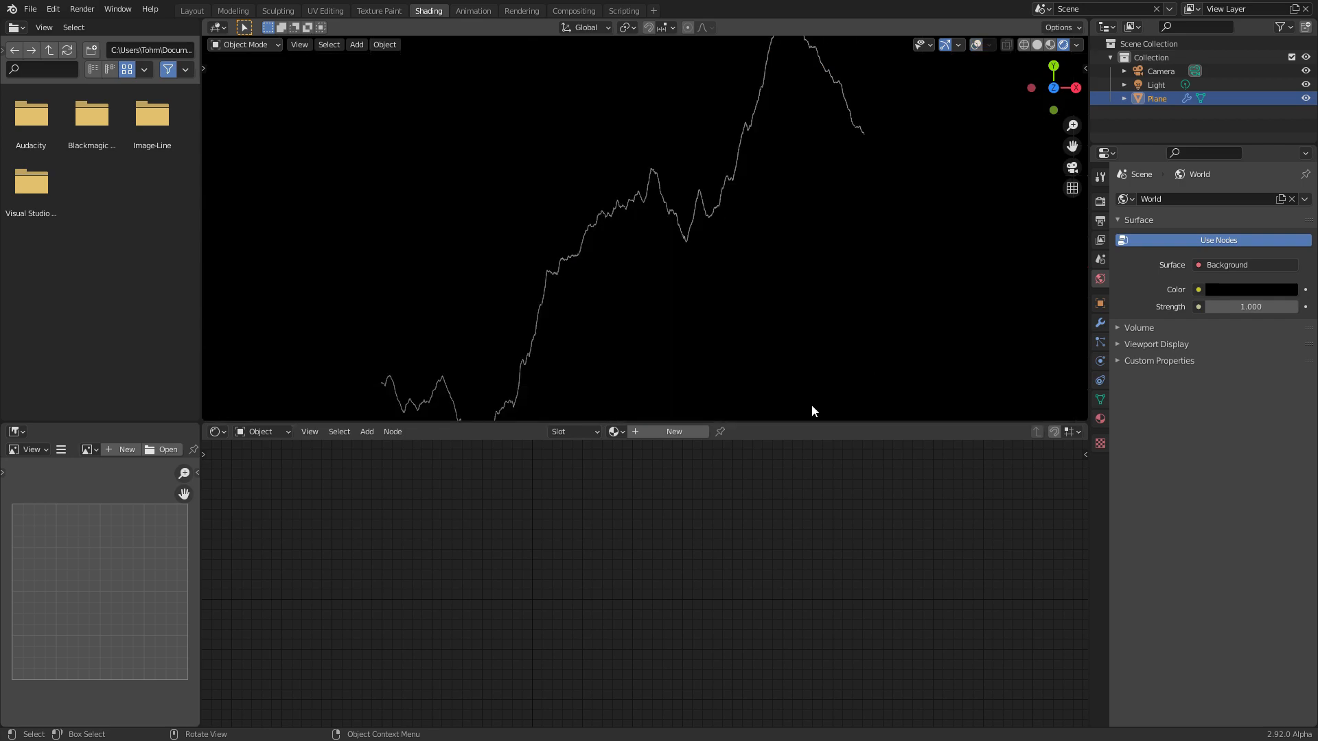
Create a new material for the line and replace its default shader with an Emission node connected to the Surface output
{"action": "left_click", "coordinate": [674, 430]}
{"action": "key", "text": "x"}
{"action": "left_click_drag", "start_coordinate": [479, 542], "coordinate": [677, 479]}
{"action": "key", "text": "shift+a"}
{"action": "left_click", "coordinate": [591, 465]}
{"action": "type", "text": "em"}
{"action": "left_click", "coordinate": [606, 485]}
{"action": "left_click", "coordinate": [566, 480]}
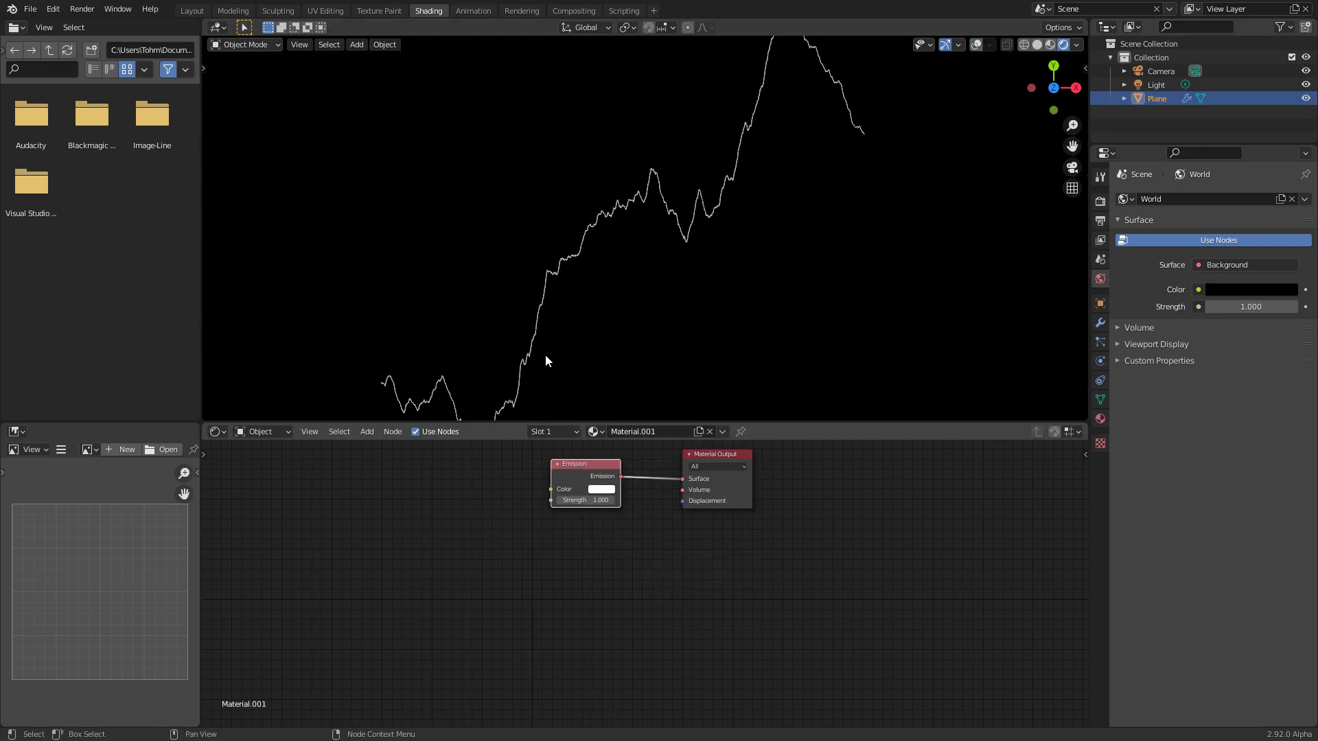
Set the Emission node's strength to 5 and enable Bloom in the Eevee render settings
{"action": "double_click", "coordinate": [587, 500]}
{"action": "type", "text": "5"}
{"action": "key", "text": "Return"}
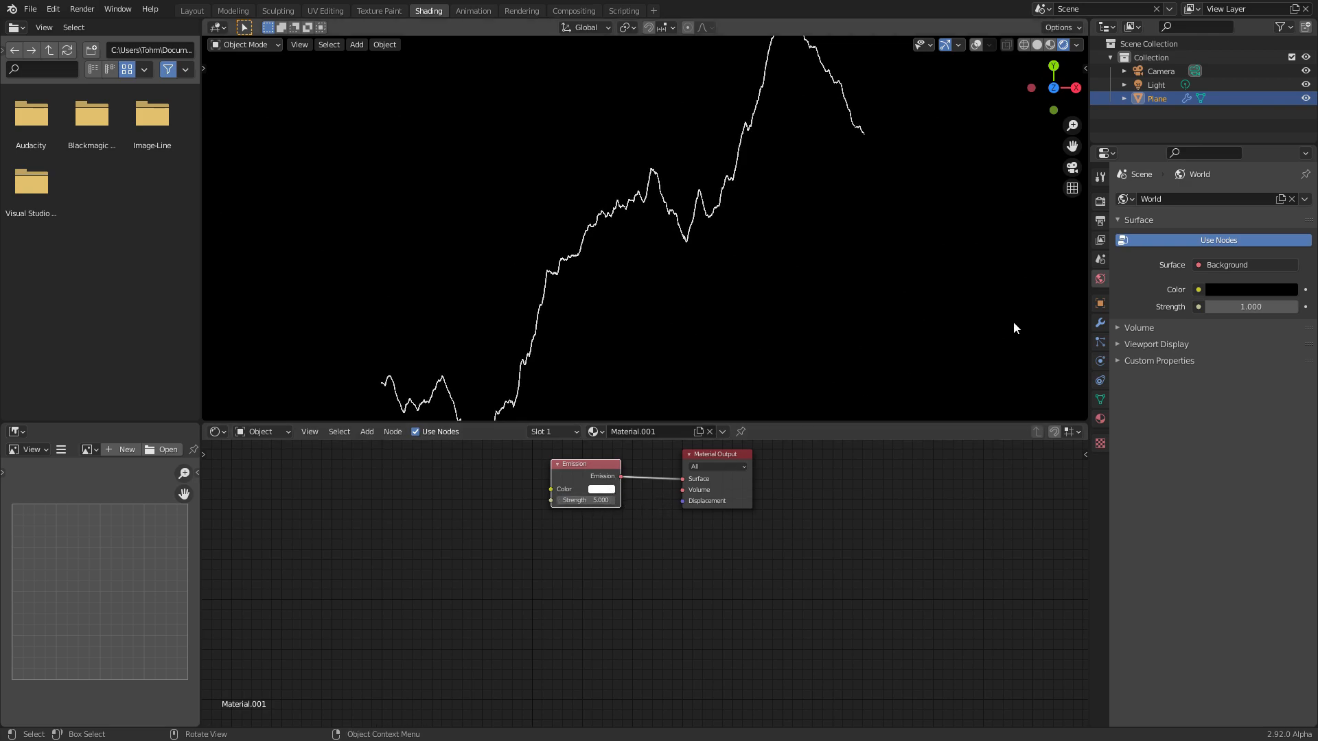
{"action": "left_click", "coordinate": [1101, 202]}
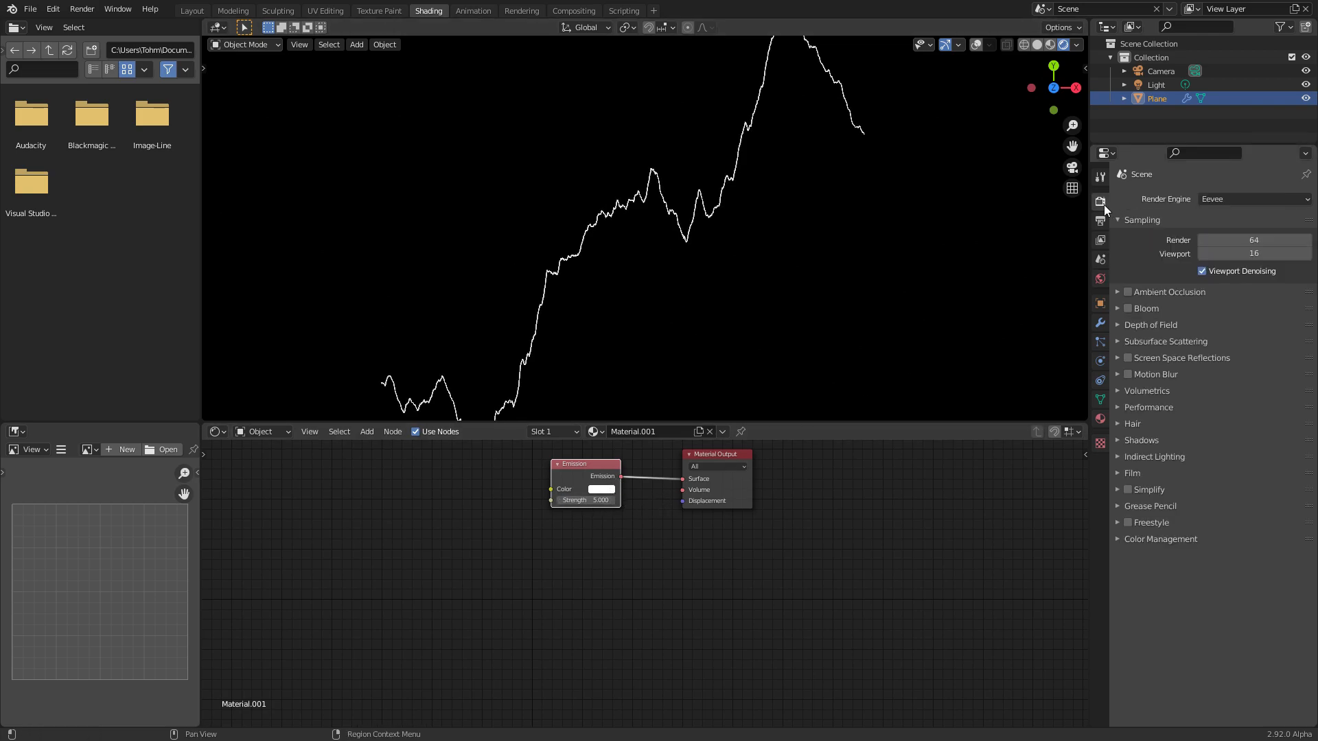
{"action": "left_click", "coordinate": [1135, 310]}
{"action": "scroll", "coordinate": [1028, 241], "scroll_direction": "down", "scroll_amount": 2}
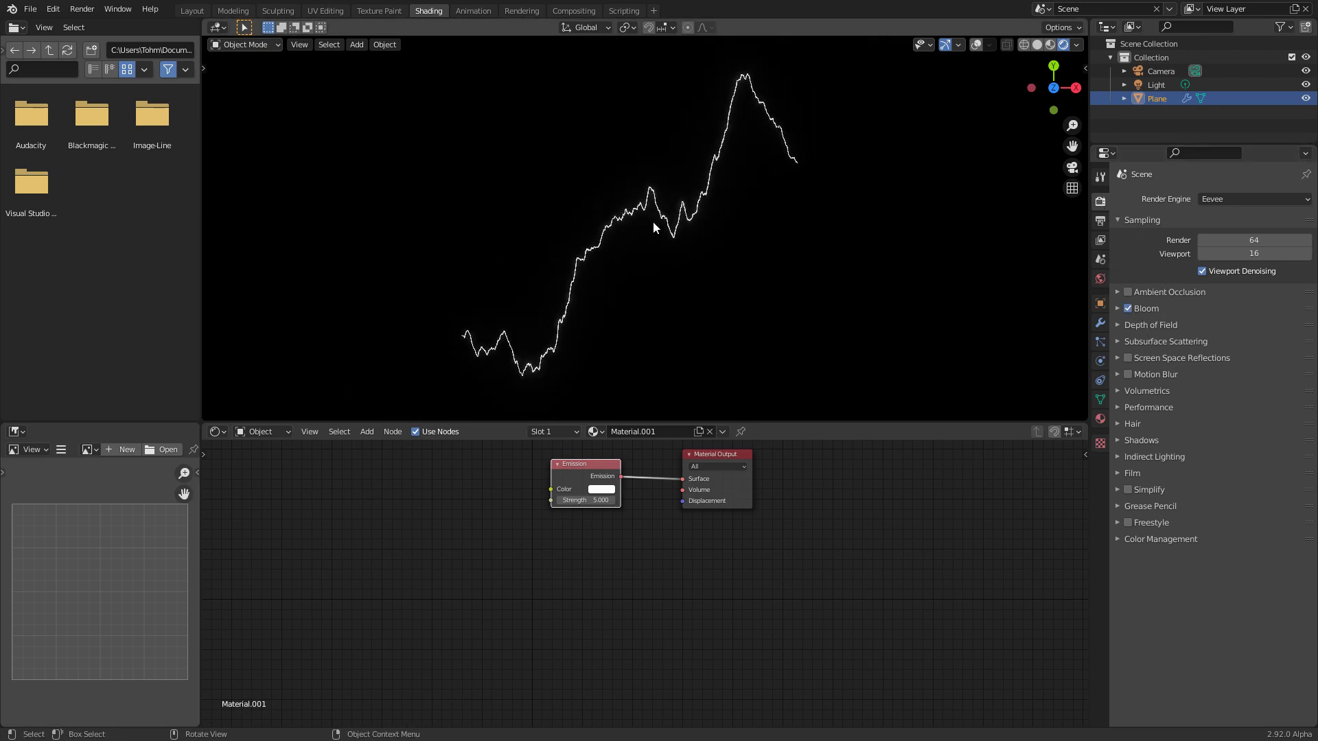
Raise the Emission node's strength to 7 and inspect the line's glow at near and far distances
{"action": "left_click", "coordinate": [595, 500]}
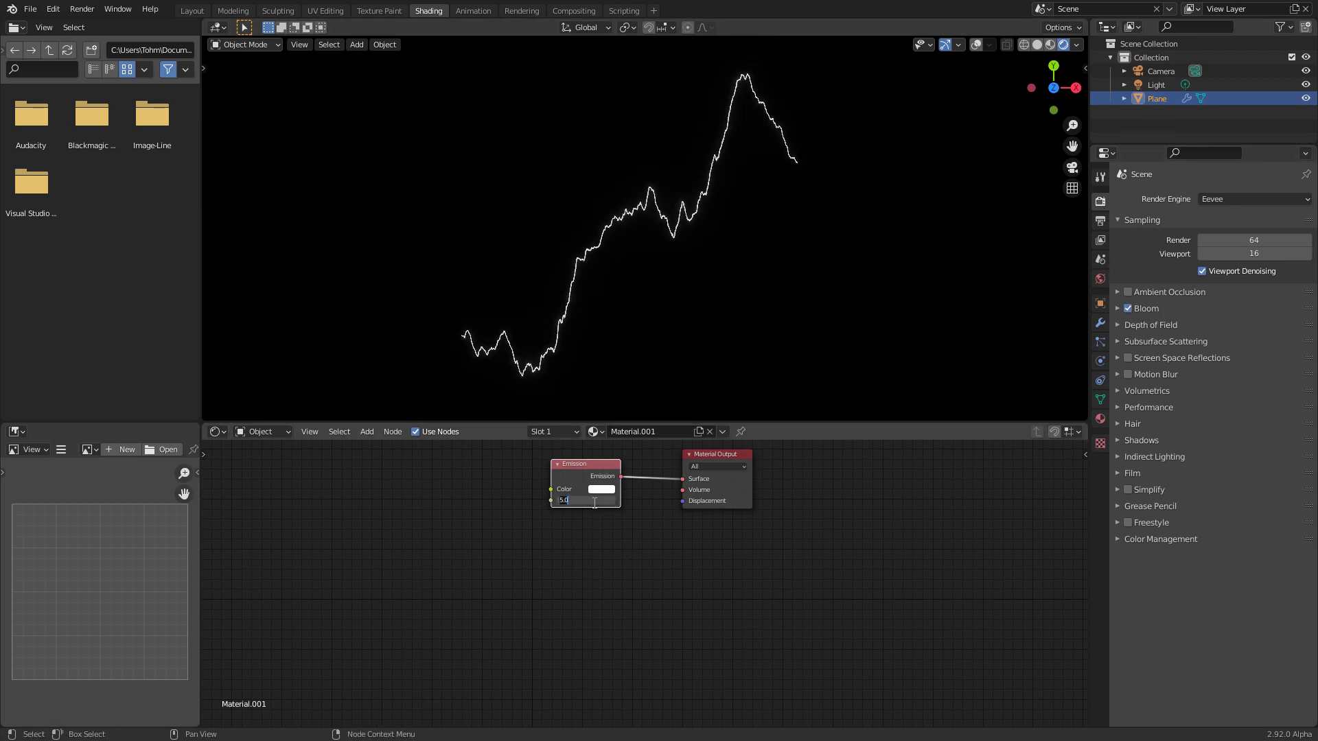
{"action": "type", "text": "7"}
{"action": "key", "text": "Return"}
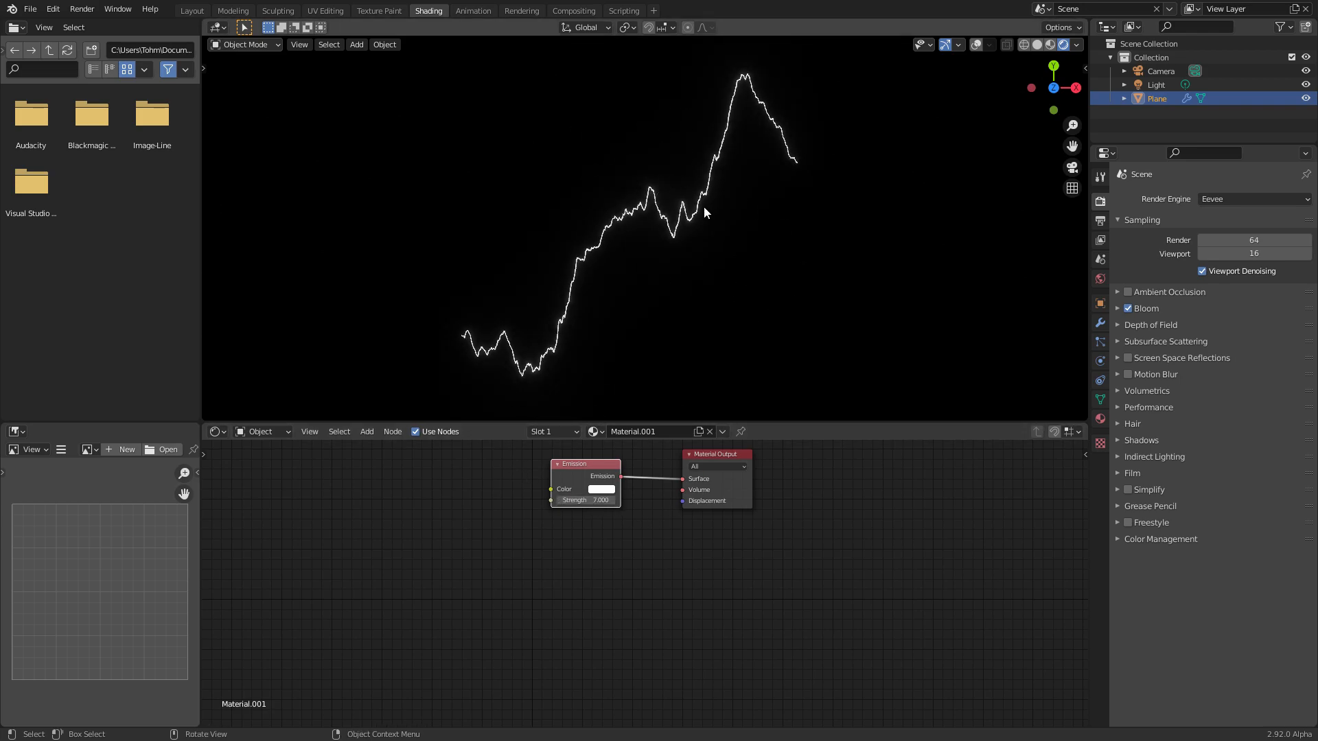
{"action": "scroll", "coordinate": [705, 210], "scroll_direction": "up", "scroll_amount": 2}
{"action": "scroll", "coordinate": [705, 211], "scroll_direction": "up", "scroll_amount": 1}
{"action": "scroll", "coordinate": [704, 210], "scroll_direction": "down", "scroll_amount": 4}
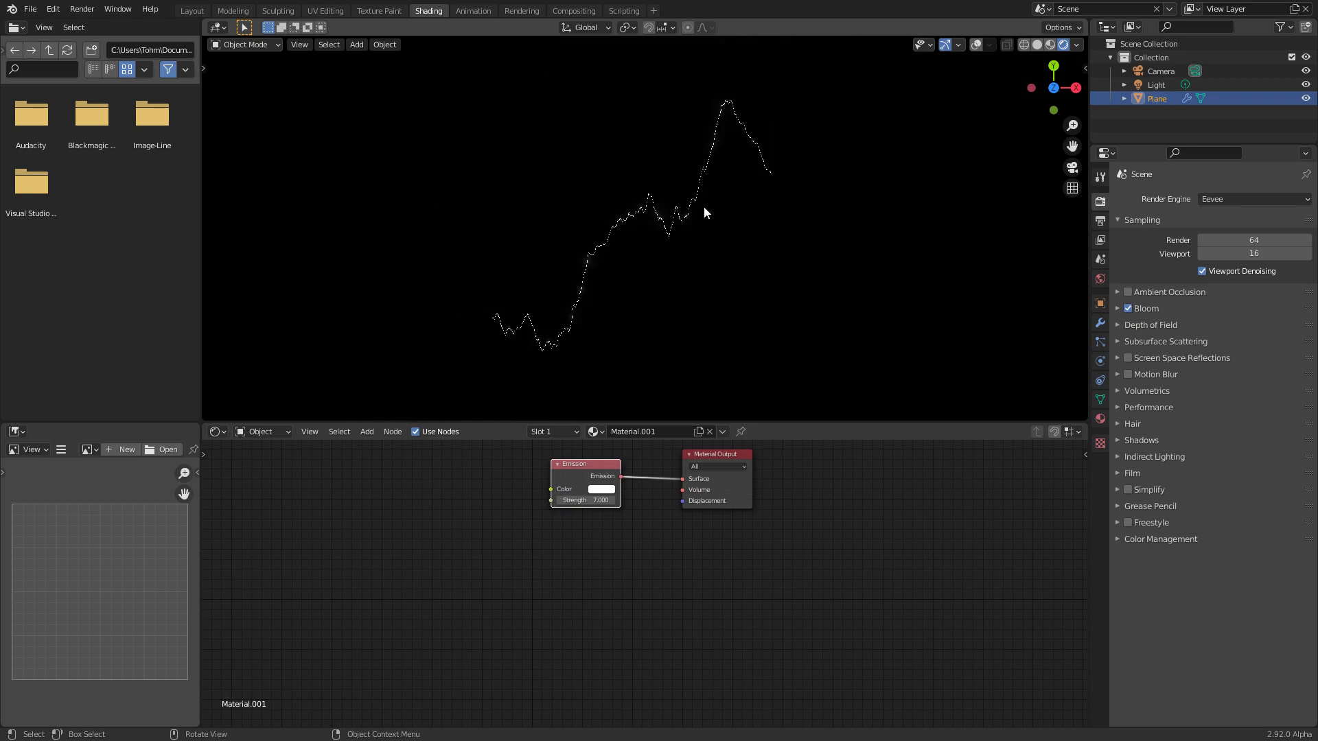
{"action": "scroll", "coordinate": [704, 211], "scroll_direction": "up", "scroll_amount": 5}
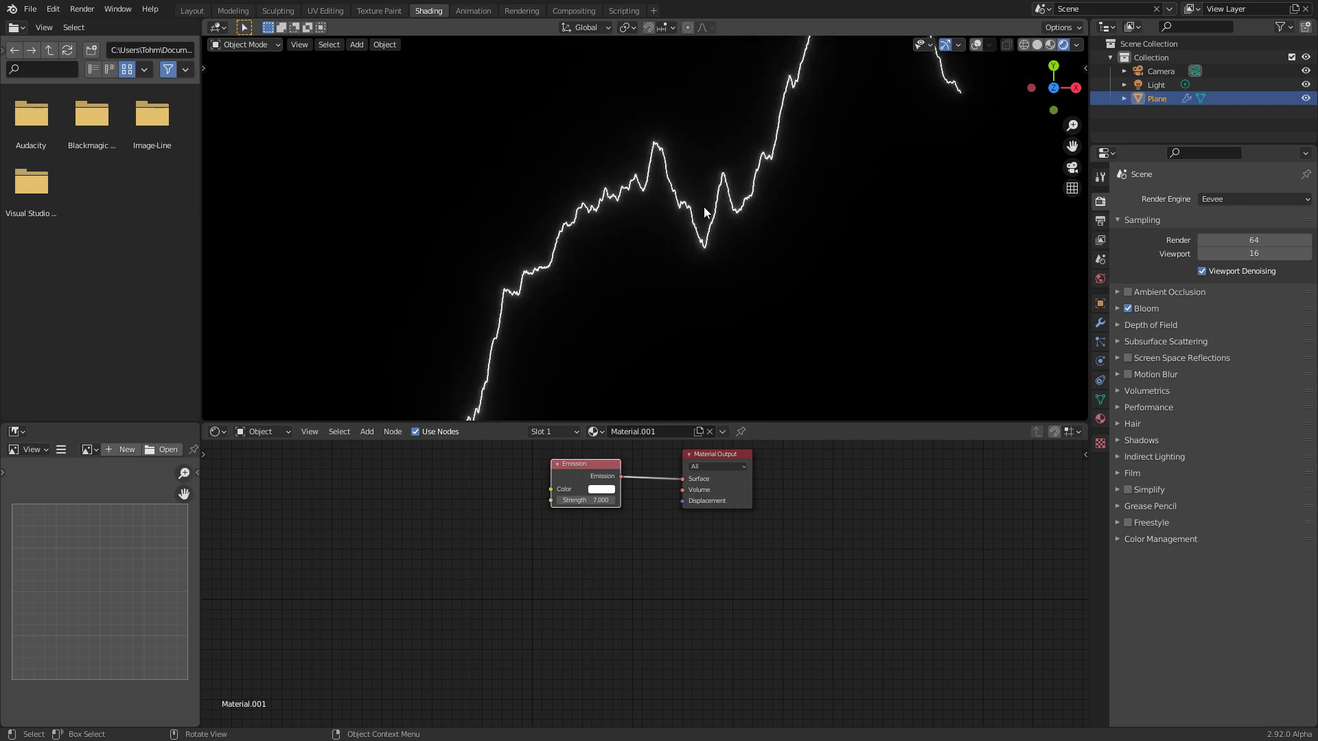
{"action": "scroll", "coordinate": [704, 211], "scroll_direction": "up", "scroll_amount": 4}
{"action": "scroll", "coordinate": [702, 207], "scroll_direction": "down", "scroll_amount": 5}
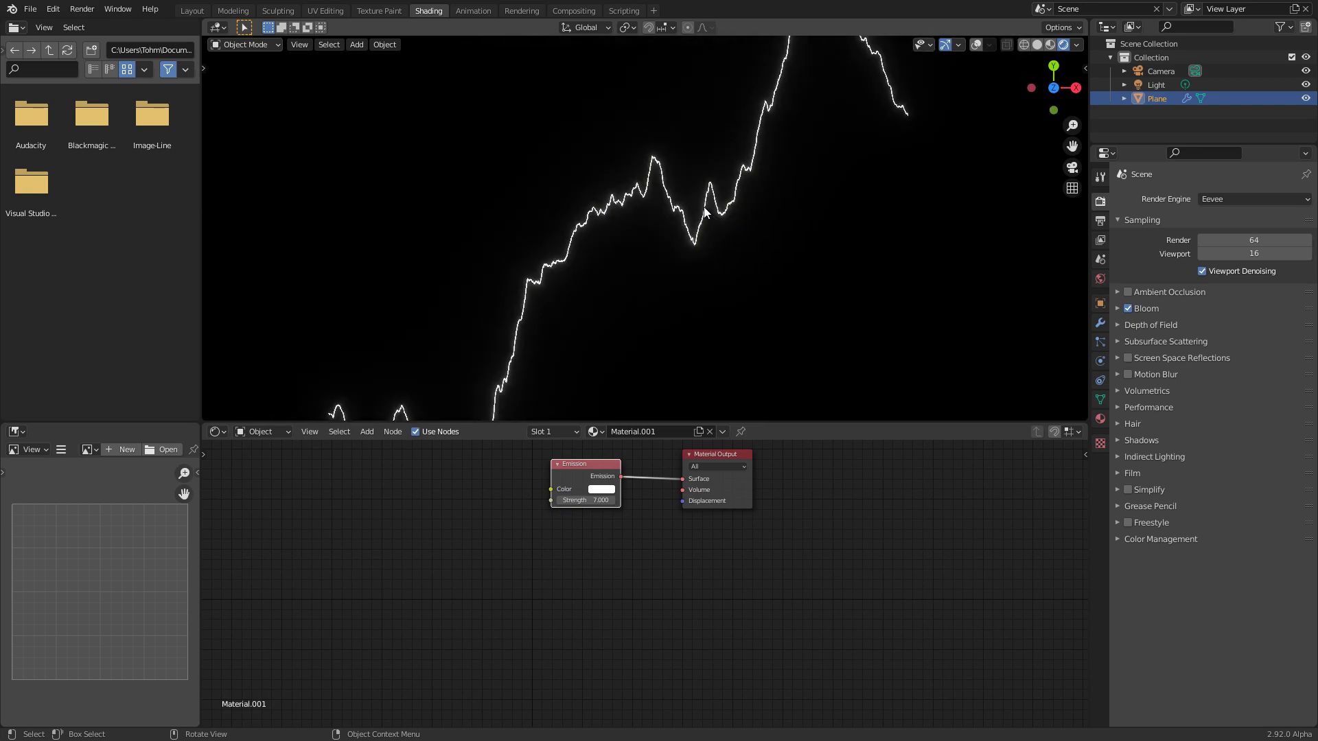
{"action": "scroll", "coordinate": [617, 253], "scroll_direction": "up", "scroll_amount": 1}
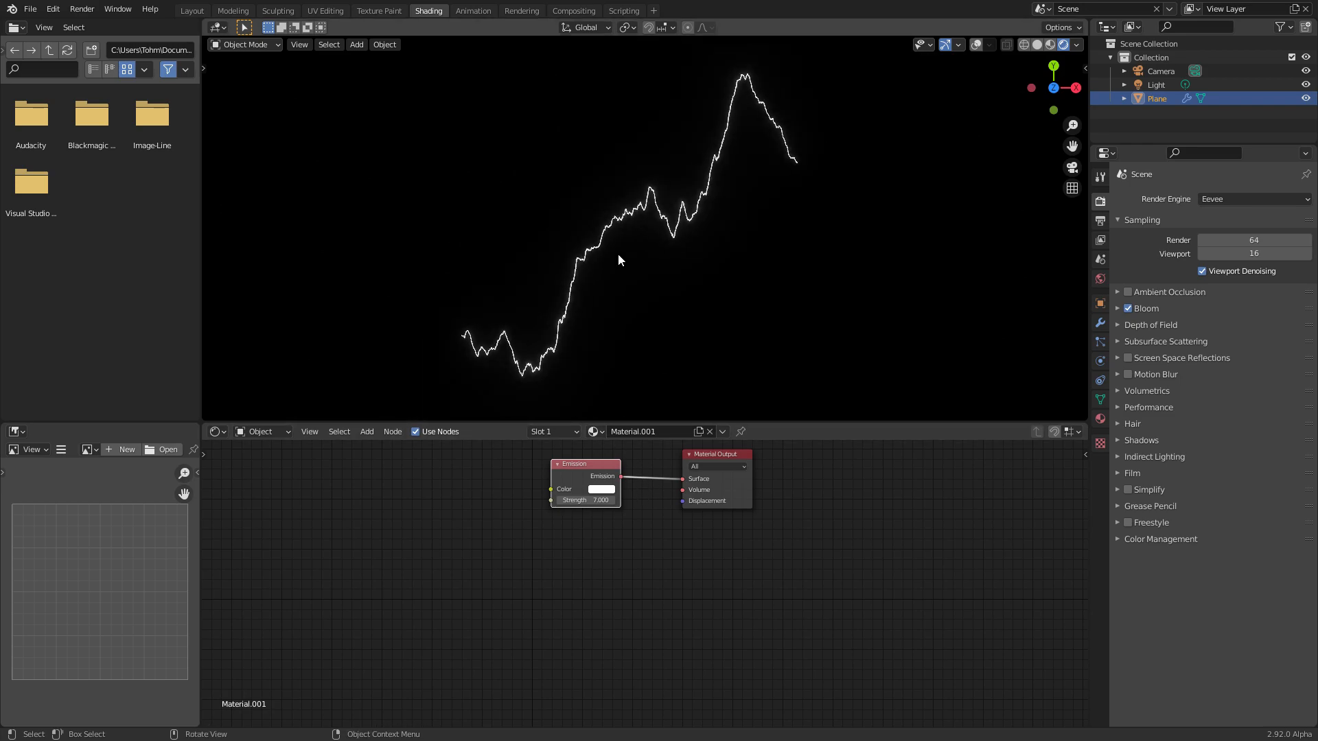
Try red as the emission color and settle on bright green
{"action": "left_click", "coordinate": [600, 490]}
{"action": "left_click", "coordinate": [597, 365]}
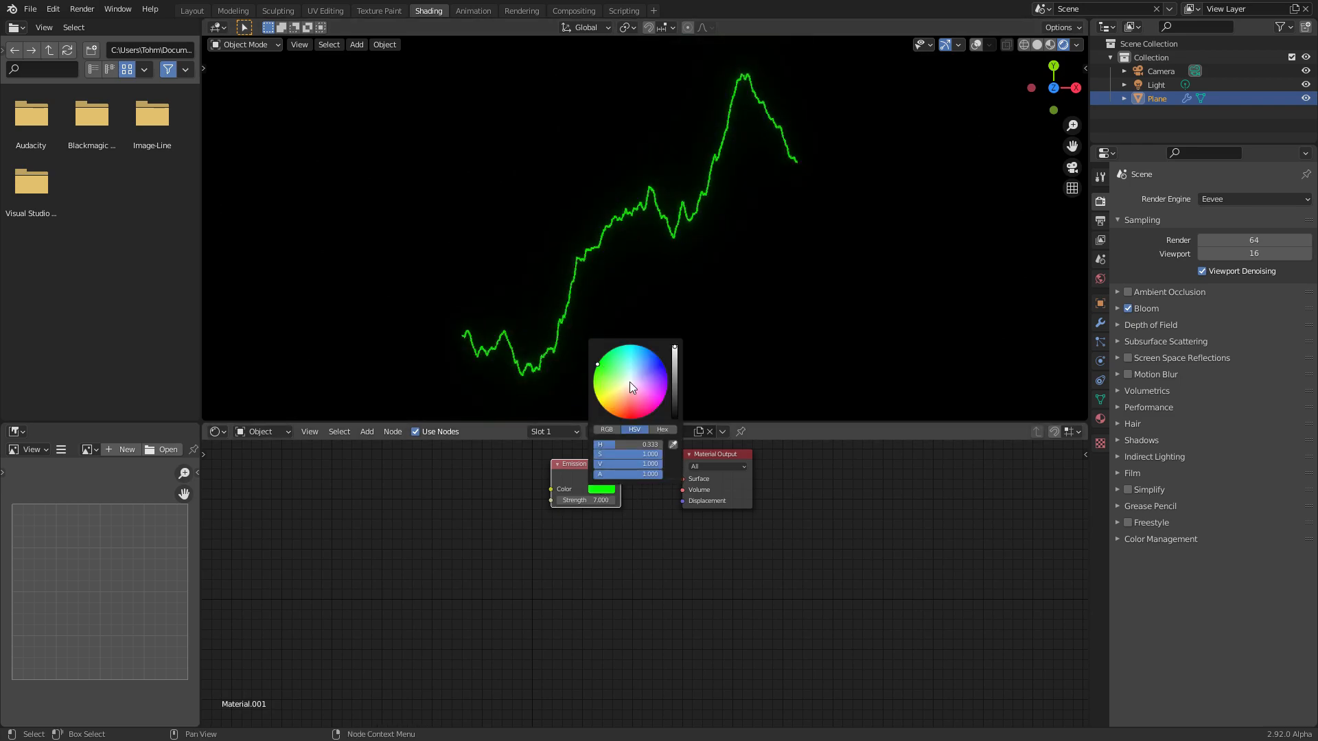
{"action": "left_click_drag", "start_coordinate": [625, 412], "coordinate": [628, 421]}
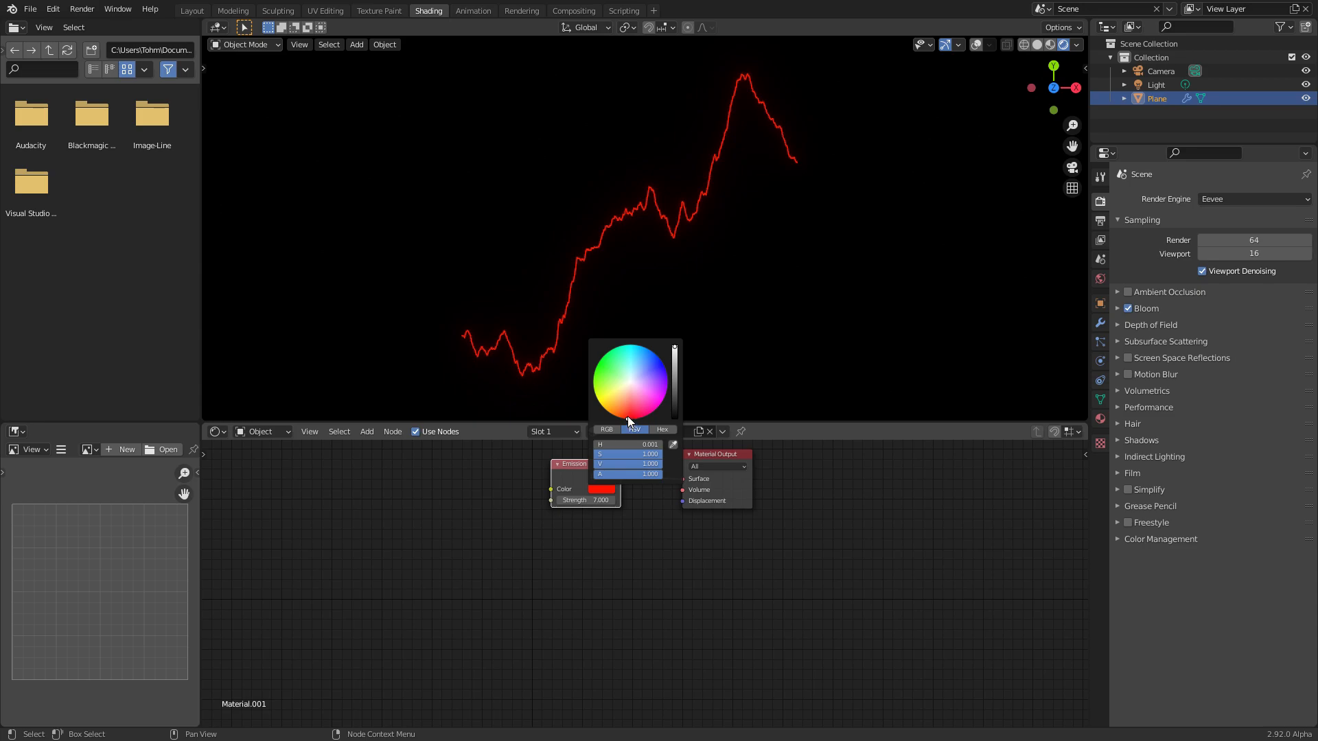
{"action": "left_click", "coordinate": [595, 367]}
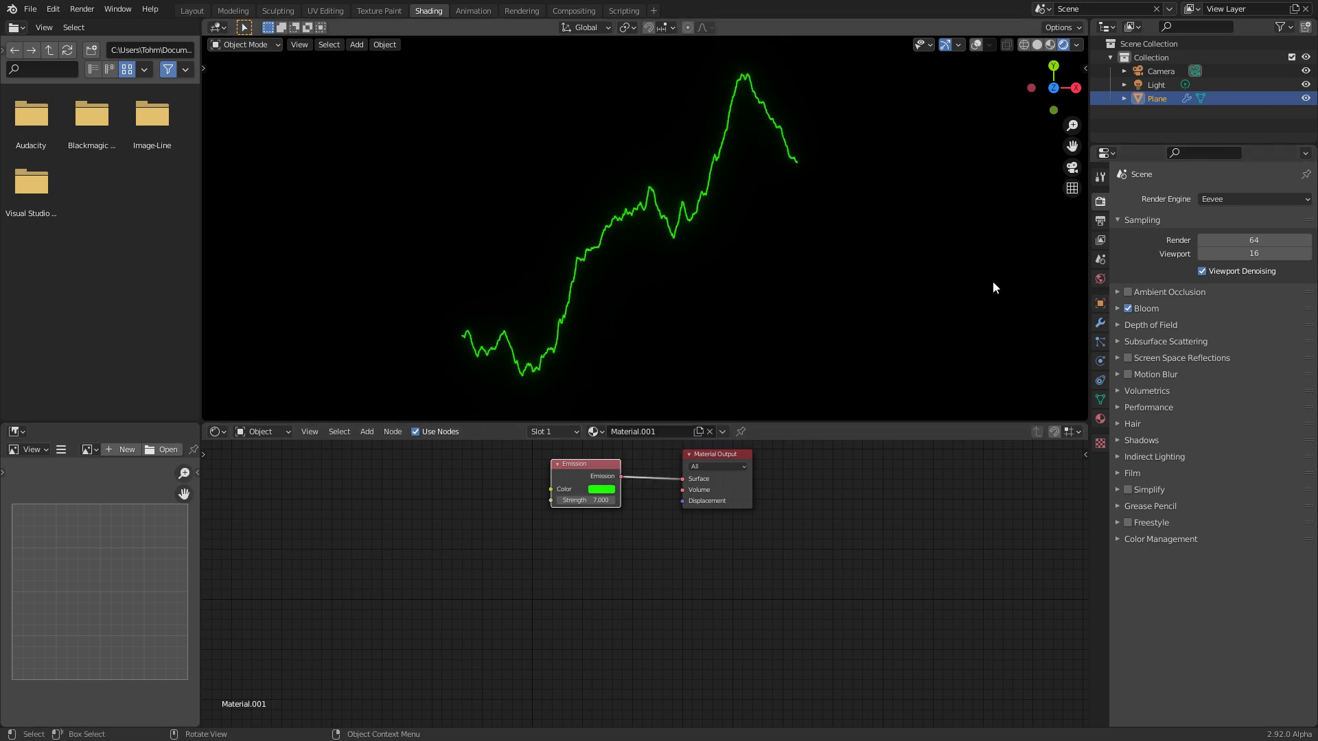
Show the overlays in Edit Mode and move the line's upper end vertices downward with smooth proportional editing
{"action": "key", "text": "Tab"}
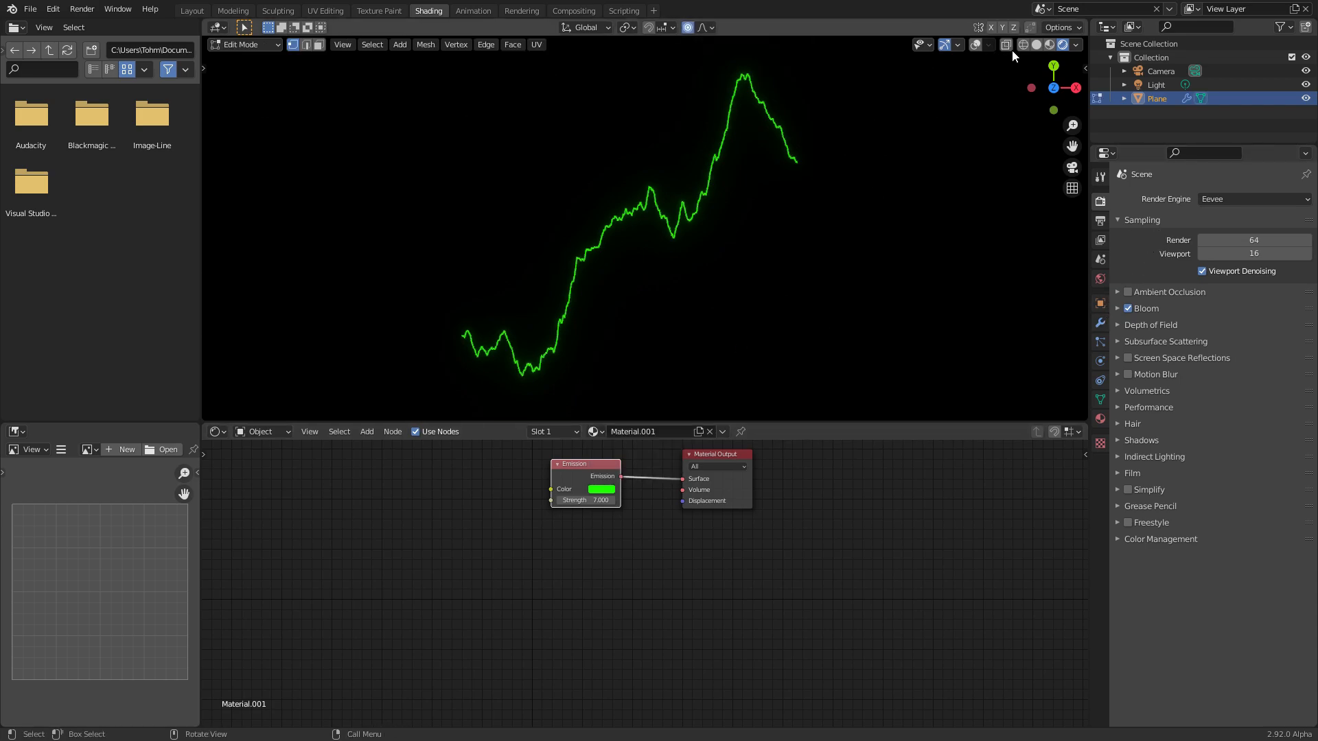
{"action": "left_click", "coordinate": [976, 45]}
{"action": "left_click_drag", "start_coordinate": [842, 229], "coordinate": [781, 135]}
{"action": "key", "text": "g"}
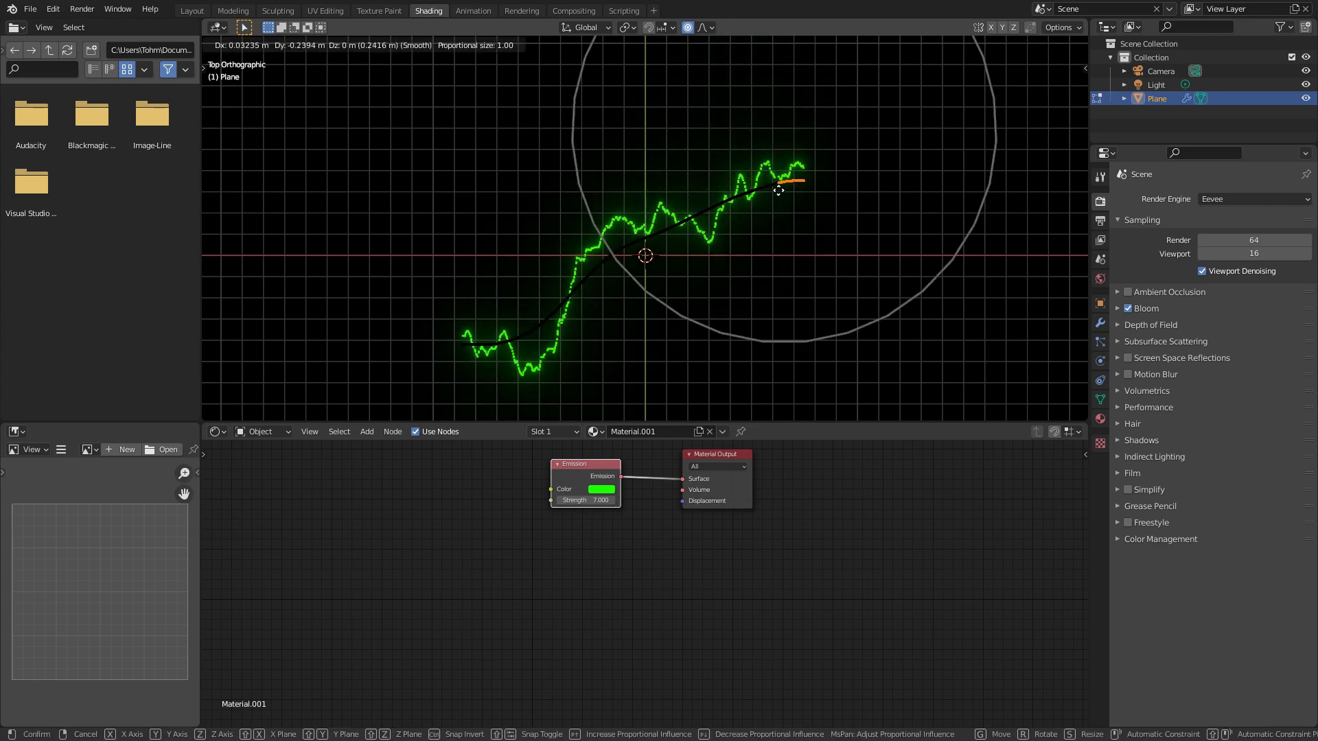
{"action": "left_click", "coordinate": [776, 206]}
Move the line's lower end vertices upward with proportional editing, and return to Object Mode with overlays hidden
{"action": "left_click_drag", "start_coordinate": [558, 363], "coordinate": [463, 319]}
{"action": "key", "text": "g"}
{"action": "left_click", "coordinate": [564, 279]}
{"action": "key", "text": "Tab"}
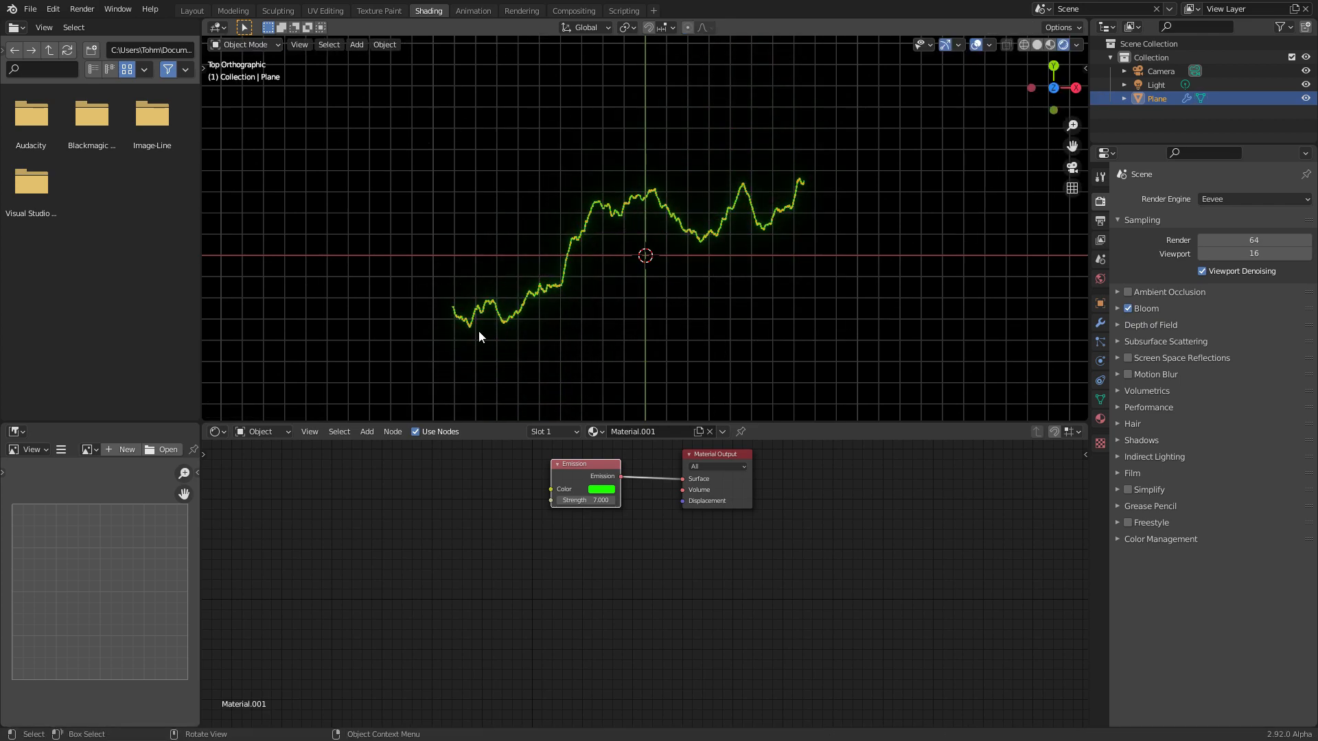
{"action": "left_click", "coordinate": [976, 45]}
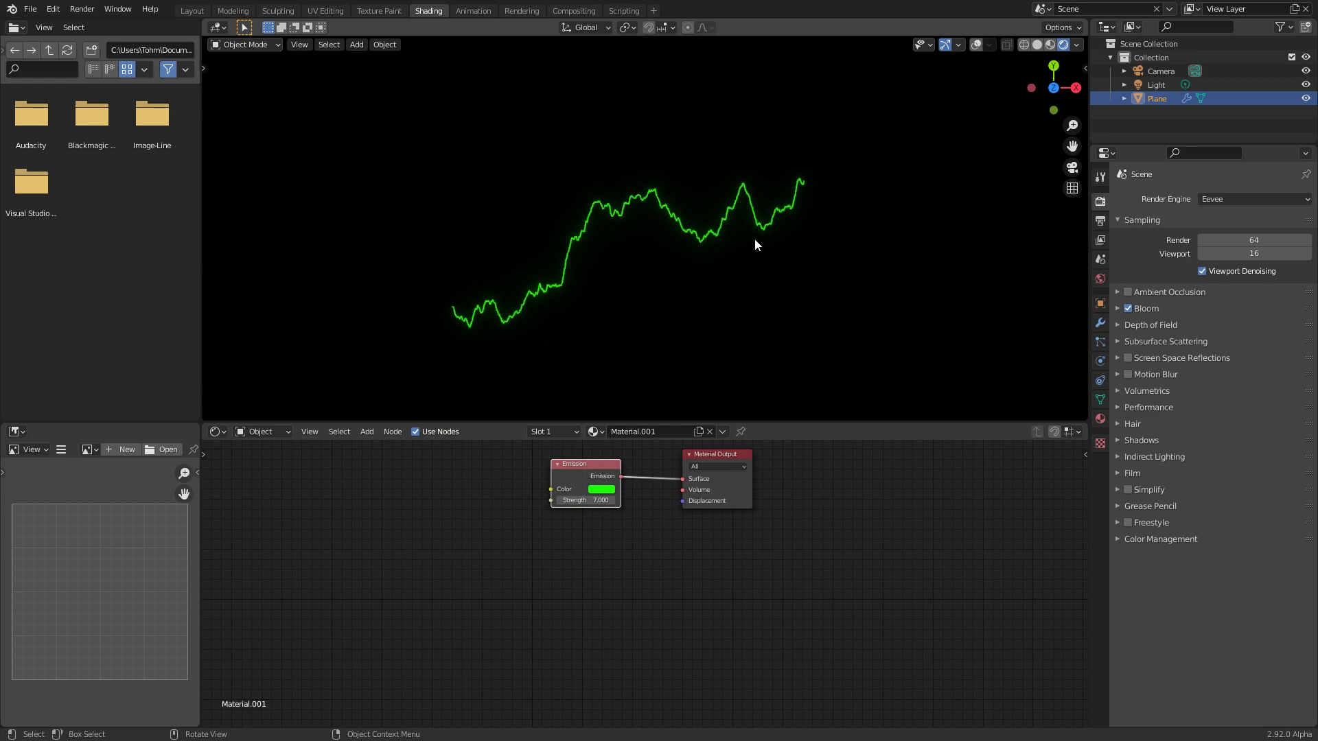
Review the displacement's Clouds texture settings and set the Displace modifier's texture coordinates to Object
{"action": "left_click", "coordinate": [1100, 323]}
{"action": "left_click", "coordinate": [1100, 444]}
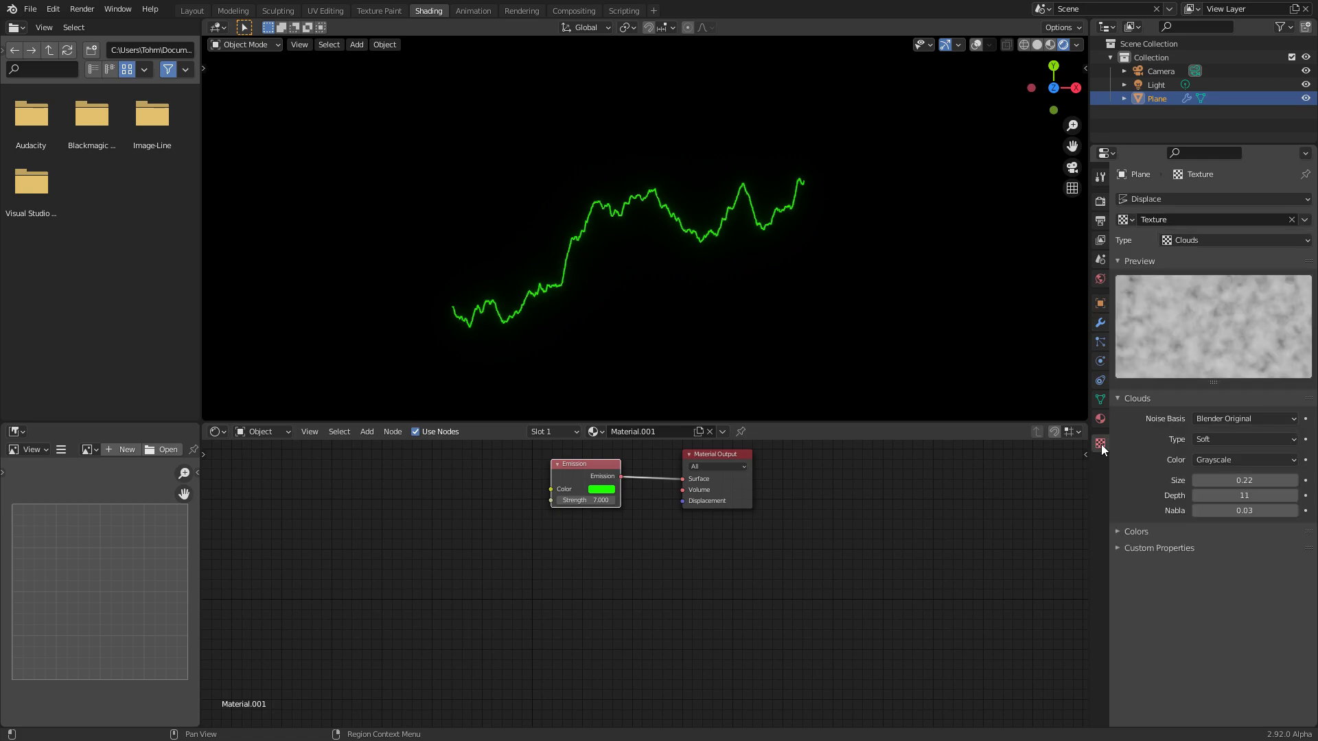
{"action": "left_click", "coordinate": [1100, 323]}
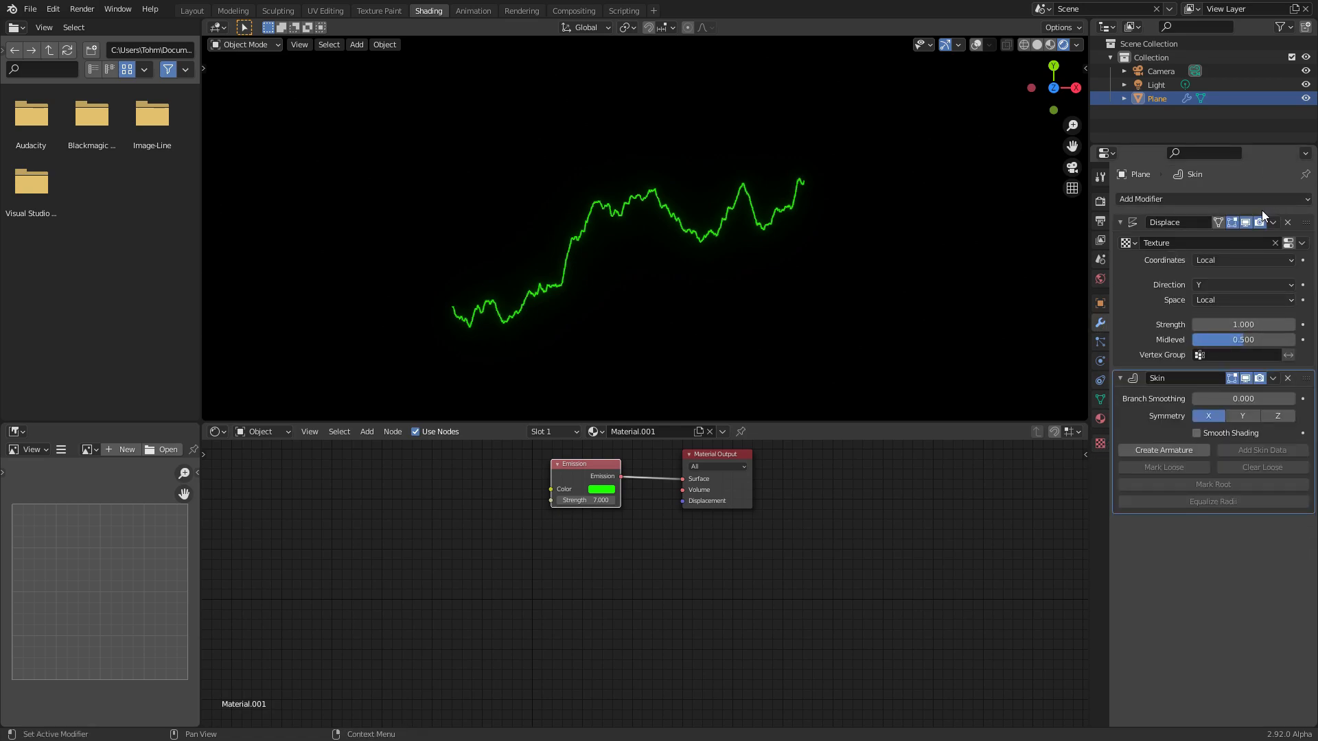
{"action": "left_click", "coordinate": [1218, 259]}
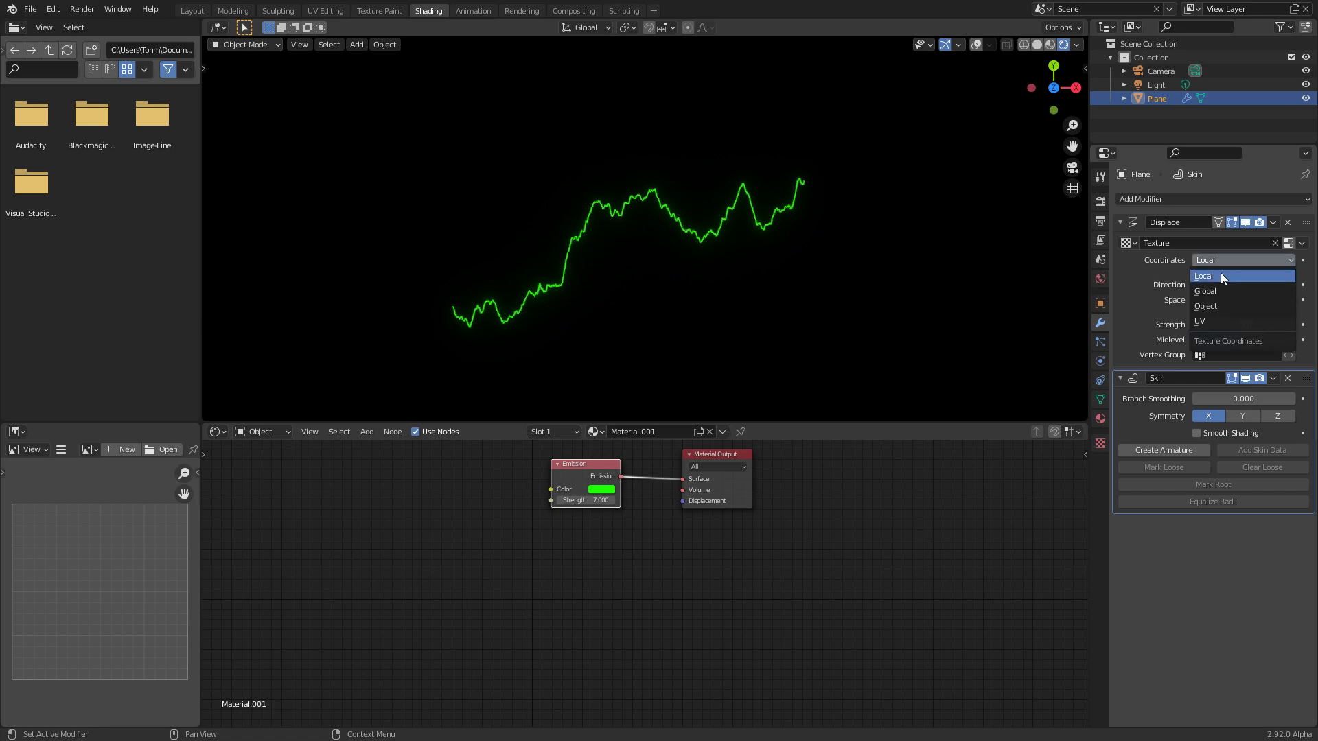
{"action": "left_click", "coordinate": [1219, 306]}
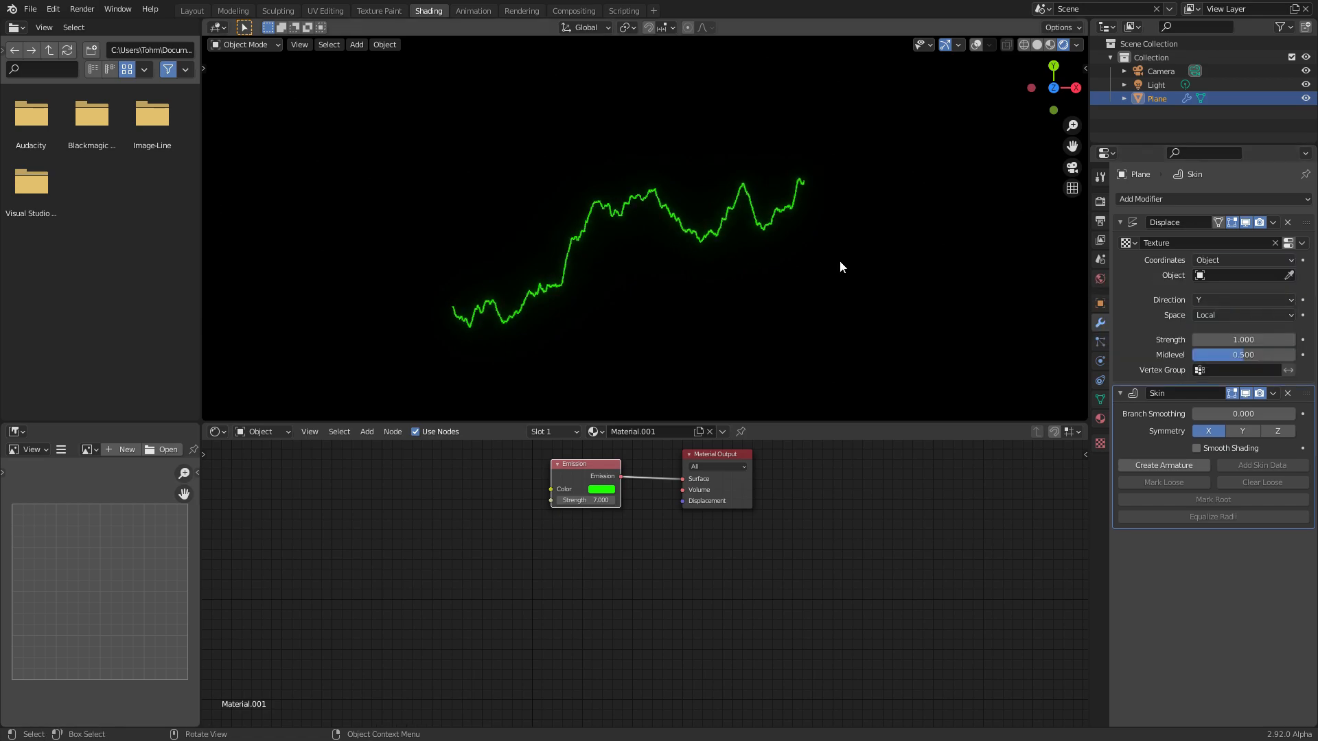
Add a Plain Axes empty to the scene
{"action": "key", "text": "shift+a"}
{"action": "mouse_move", "coordinate": [666, 434]}
{"action": "mouse_move", "coordinate": [640, 389]}
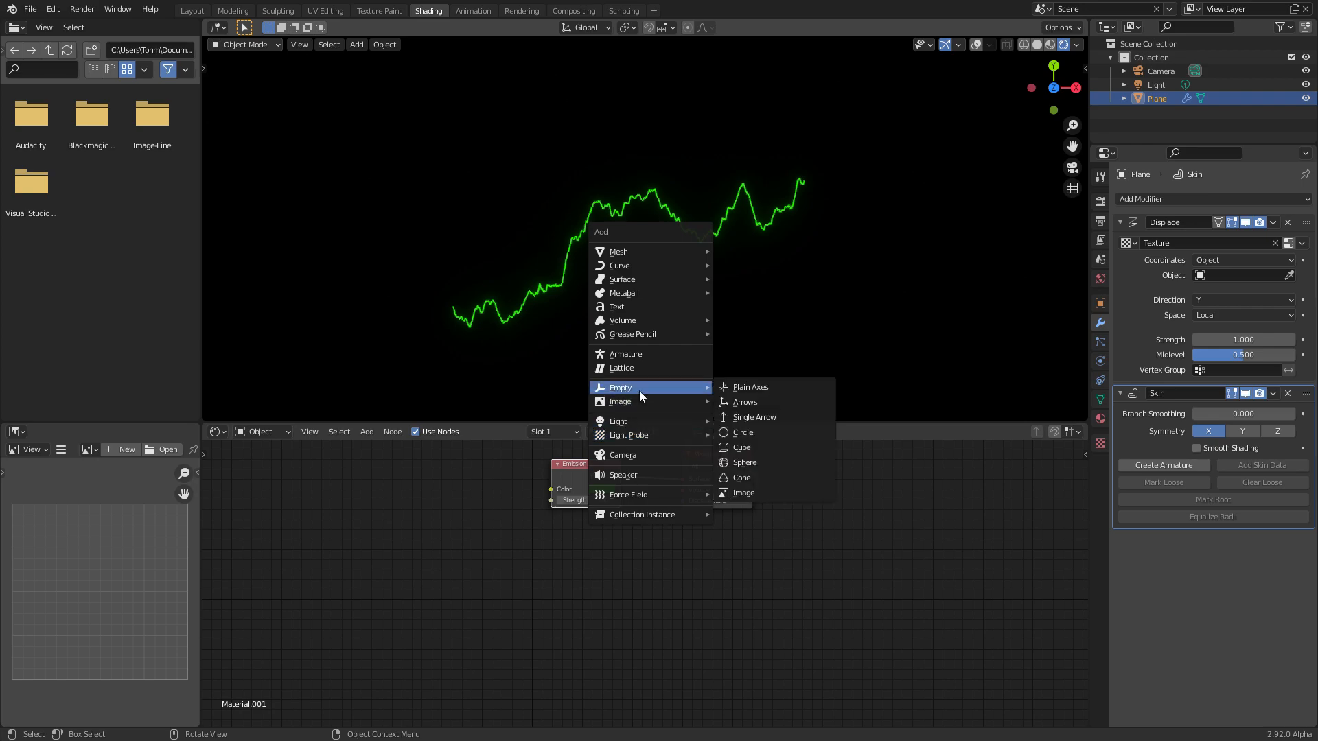
{"action": "left_click", "coordinate": [734, 384]}
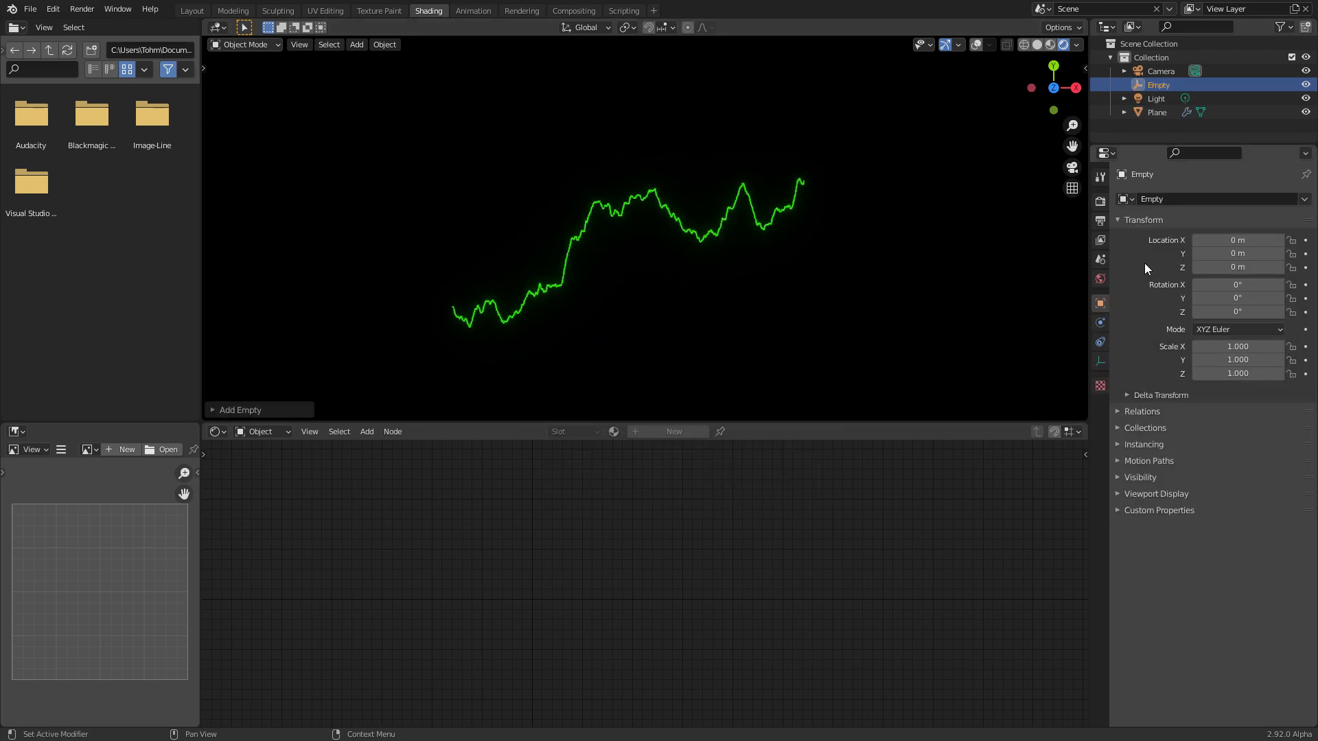
Assign the Empty as the coordinate object of the line's Displace modifier and select the Empty
{"action": "left_click", "coordinate": [651, 197]}
{"action": "left_click", "coordinate": [1214, 274]}
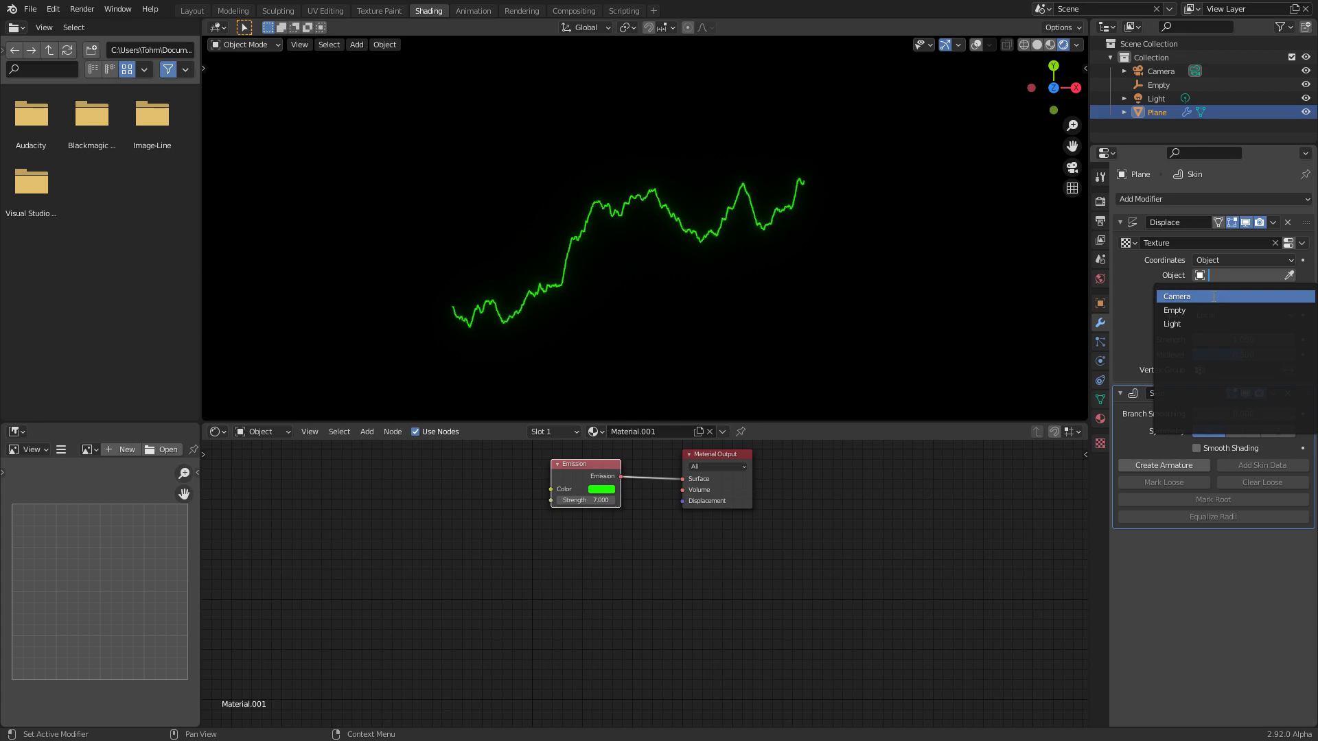
{"action": "left_click", "coordinate": [1211, 310]}
{"action": "left_click", "coordinate": [1159, 83]}
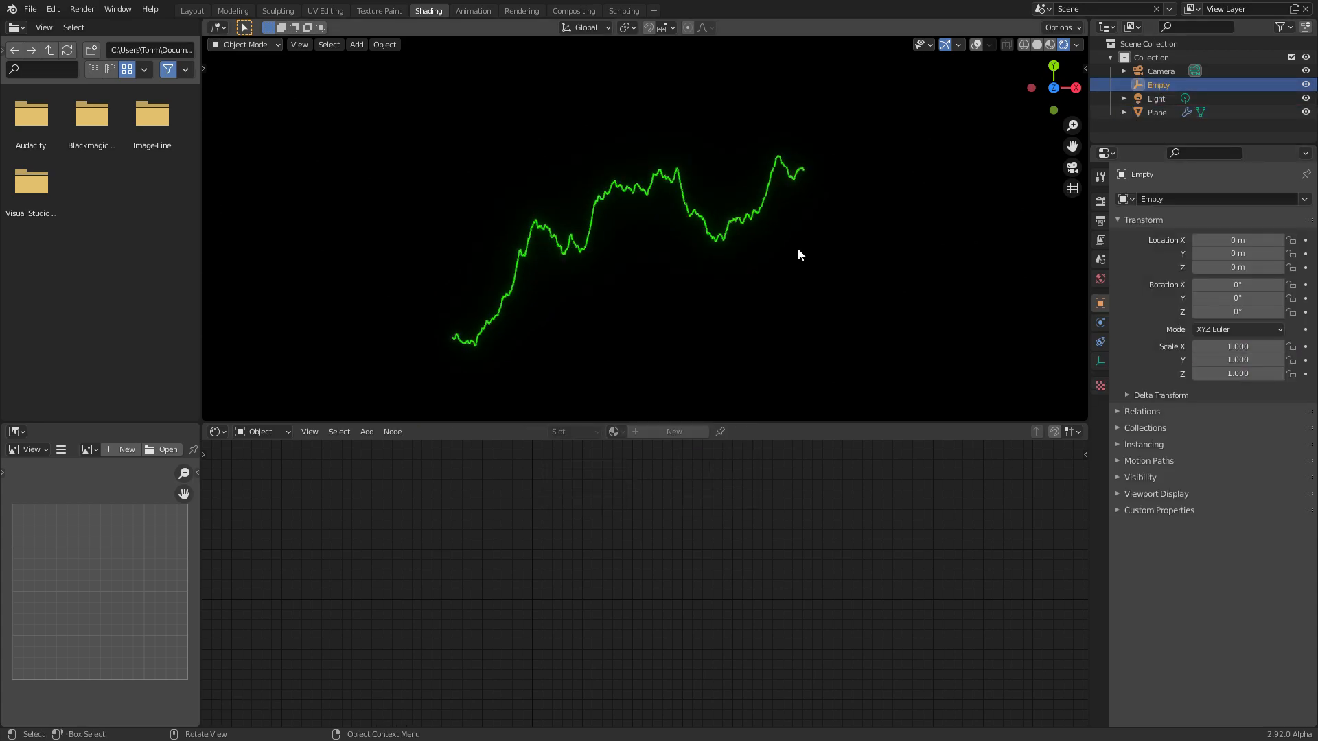
{"action": "key", "text": "g"}
{"action": "left_click", "coordinate": [764, 222]}
{"action": "key", "text": "ctrl+z"}
Show the overlays, switch to solid shading, and move the Empty to about X -1 m, Y -0.21 m
{"action": "left_click", "coordinate": [972, 44]}
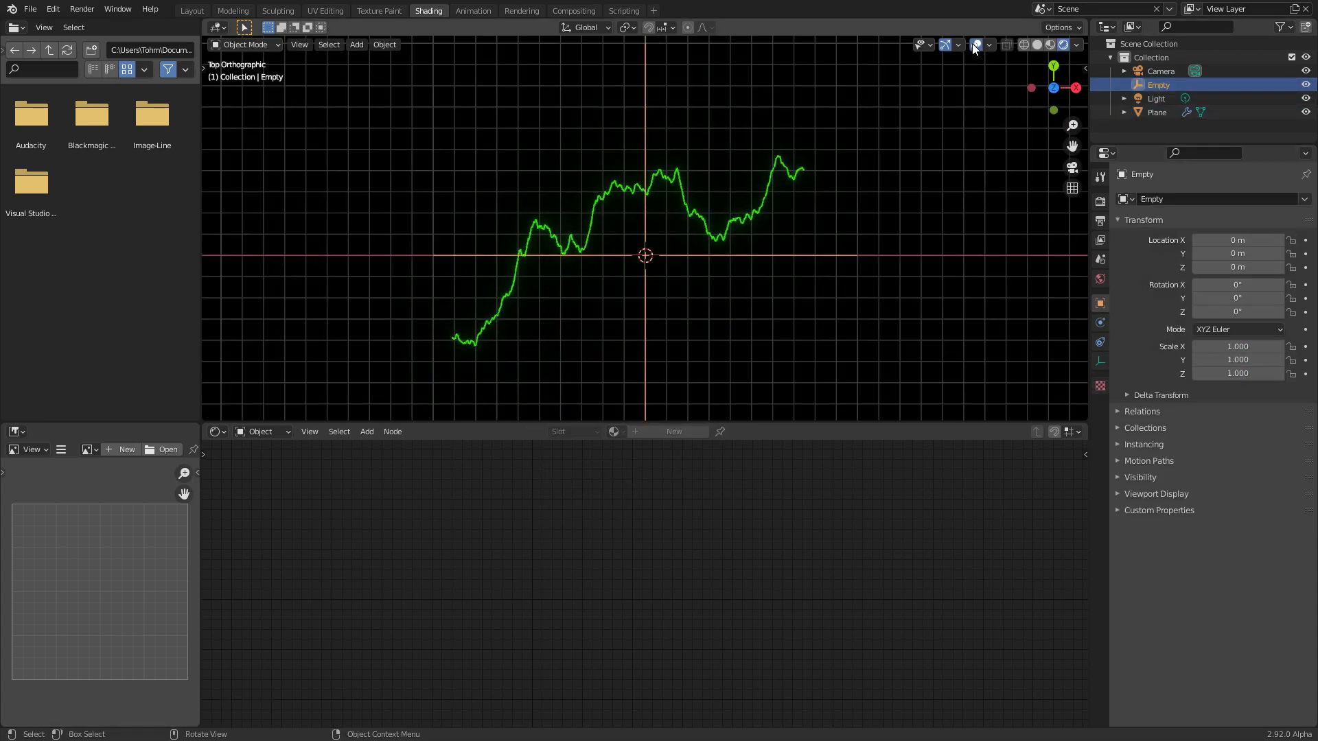
{"action": "left_click", "coordinate": [1036, 44]}
{"action": "key", "text": "g"}
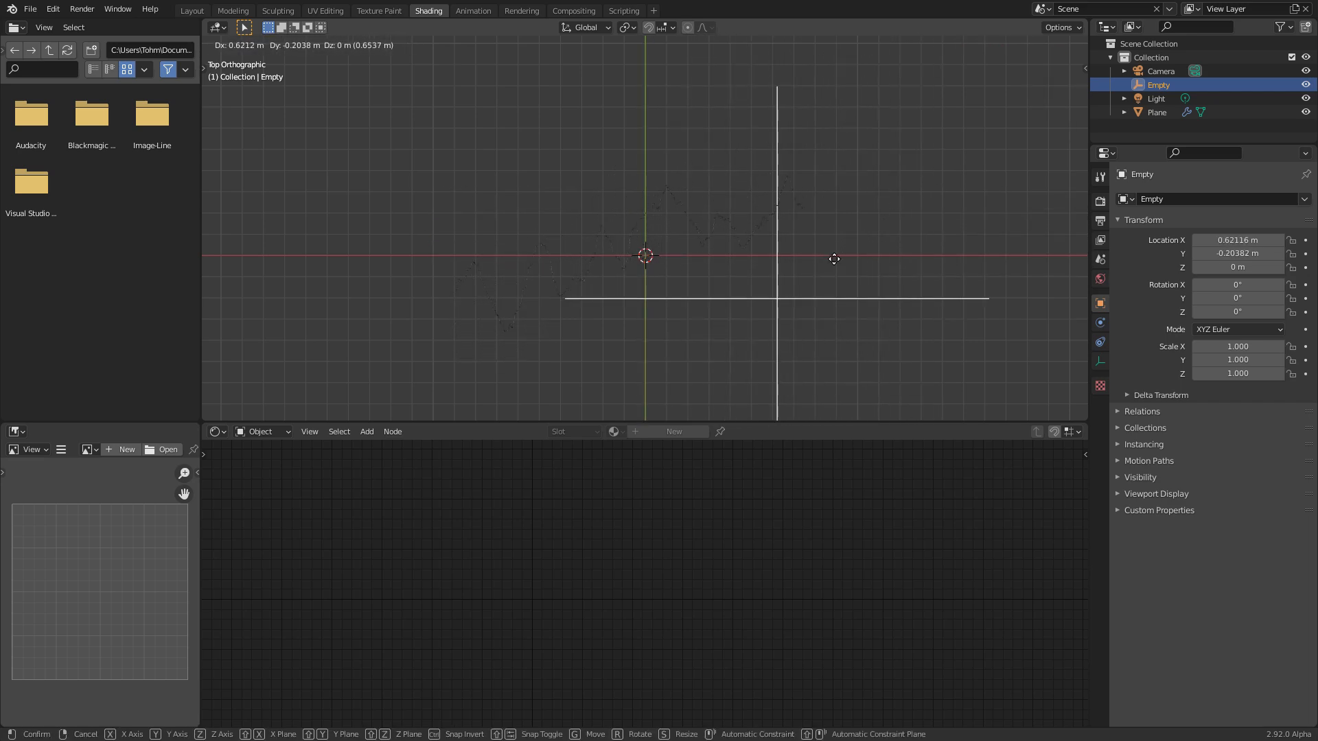
{"action": "left_click", "coordinate": [491, 260]}
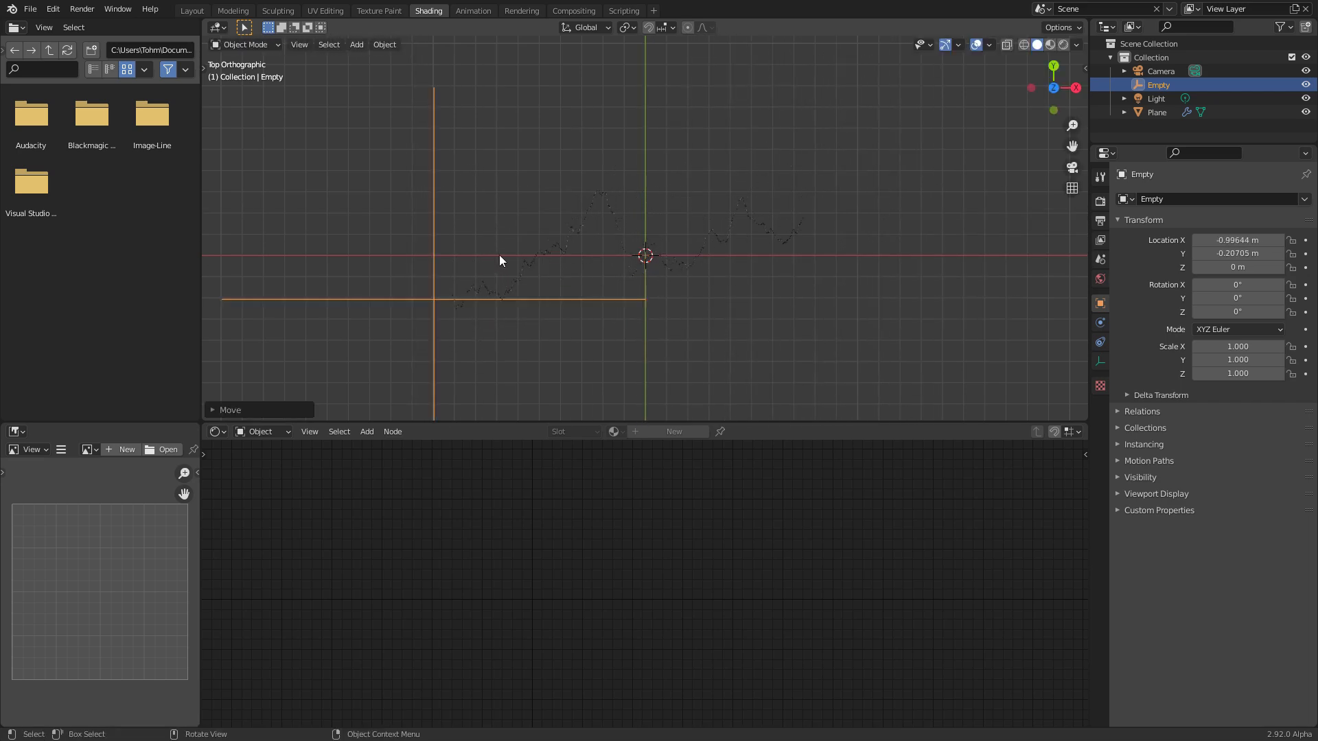
In rendered shading, move and rotate the Empty to vary the line's displacement, and select the line
{"action": "left_click", "coordinate": [1063, 44]}
{"action": "key", "text": "g"}
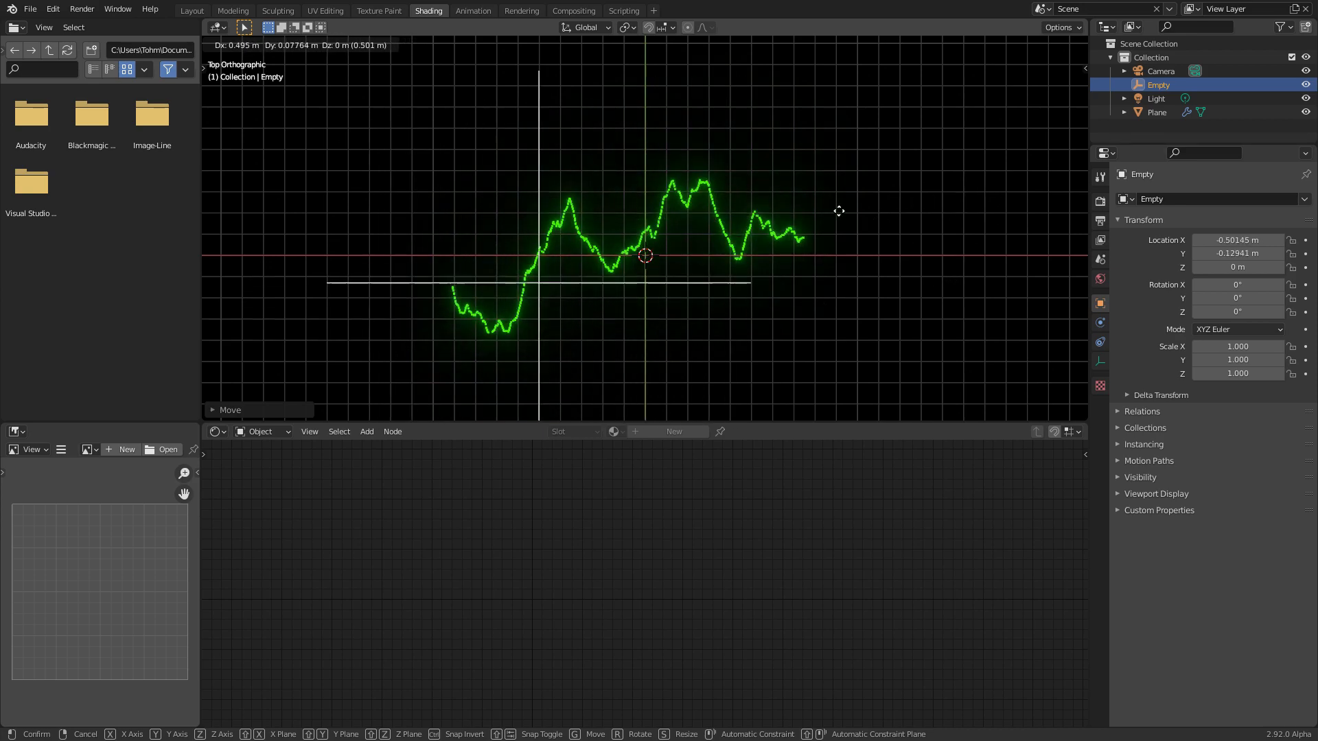
{"action": "key", "text": "r"}
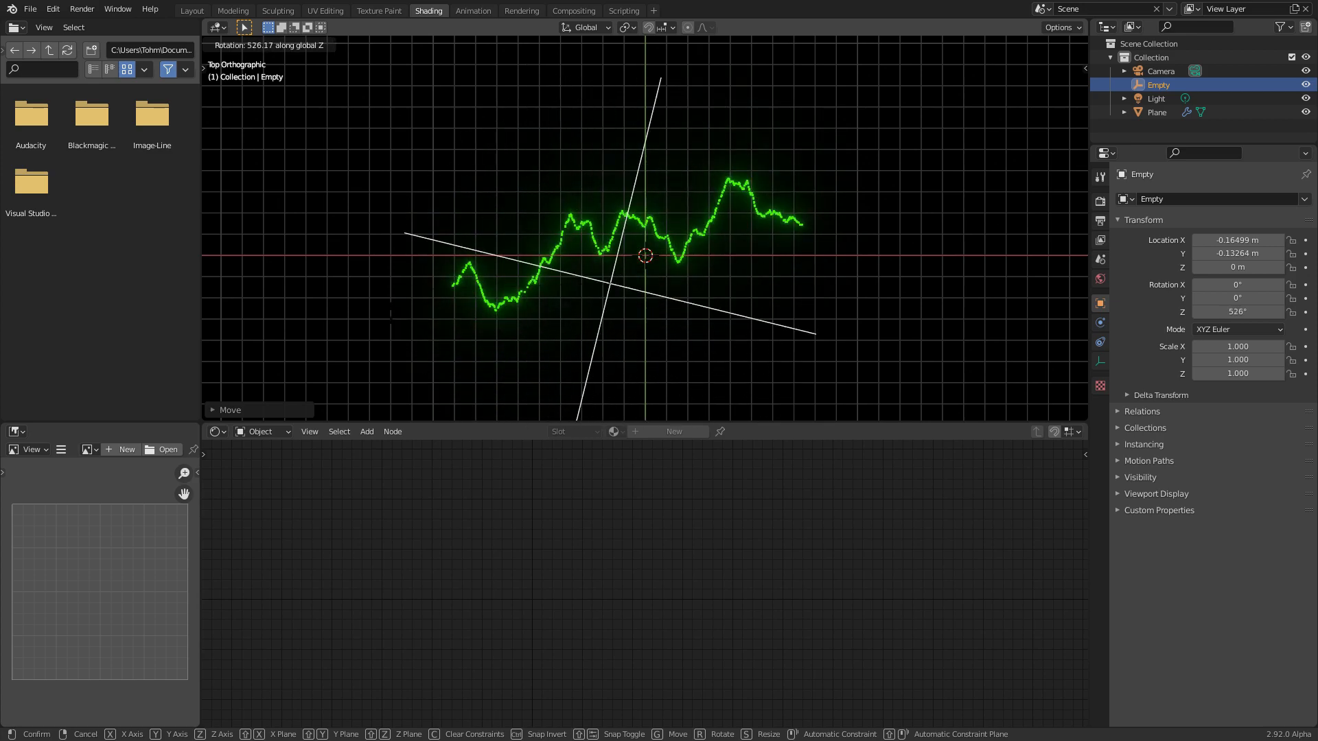
{"action": "left_click", "coordinate": [671, 229]}
{"action": "left_click", "coordinate": [659, 205]}
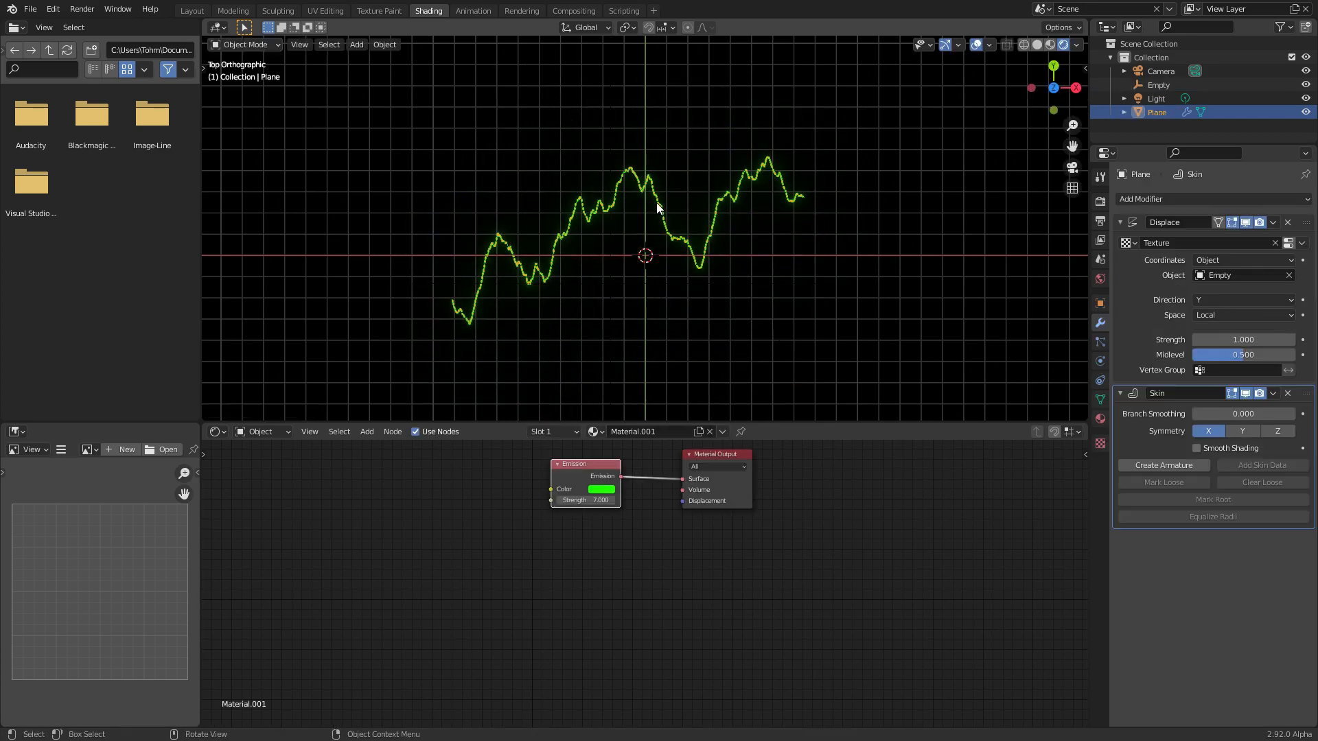
{"action": "left_click", "coordinate": [892, 233]}
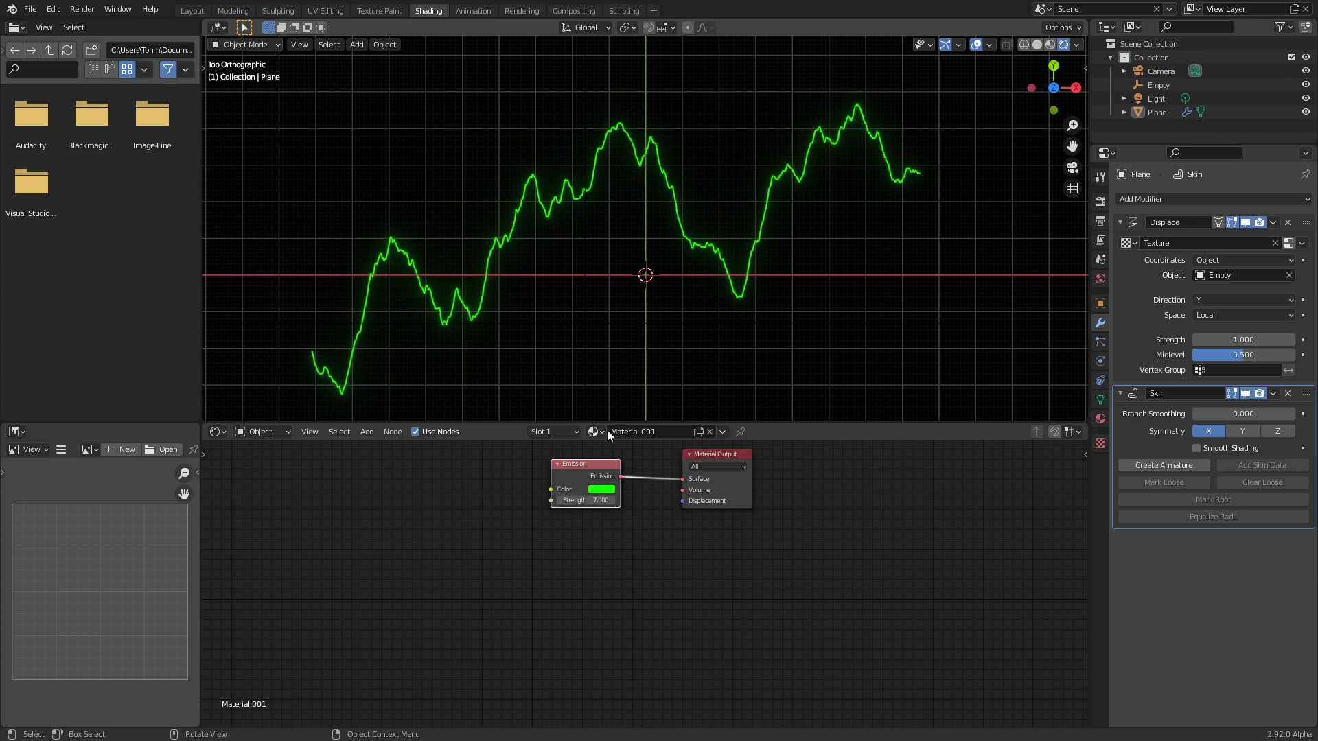
Try a Texture Coordinate node in the line's material, preview its outputs, and delete the node
{"action": "scroll", "coordinate": [618, 563], "scroll_direction": "up", "scroll_amount": 2}
{"action": "key", "text": "shift+a"}
{"action": "mouse_move", "coordinate": [479, 516]}
{"action": "middle_mouse_down"}
{"action": "mouse_move", "coordinate": [639, 518]}
{"action": "mouse_move", "coordinate": [483, 508]}
{"action": "middle_mouse_up"}
{"action": "left_click", "coordinate": [467, 473]}
{"action": "type", "text": "tex"}
{"action": "left_click", "coordinate": [512, 499]}
{"action": "left_click", "coordinate": [467, 504]}
{"action": "left_click", "coordinate": [429, 504], "text": "ctrl+shift"}
{"action": "left_click", "coordinate": [430, 504], "text": "ctrl+shift"}
{"action": "left_click", "coordinate": [429, 503], "text": "ctrl+shift"}
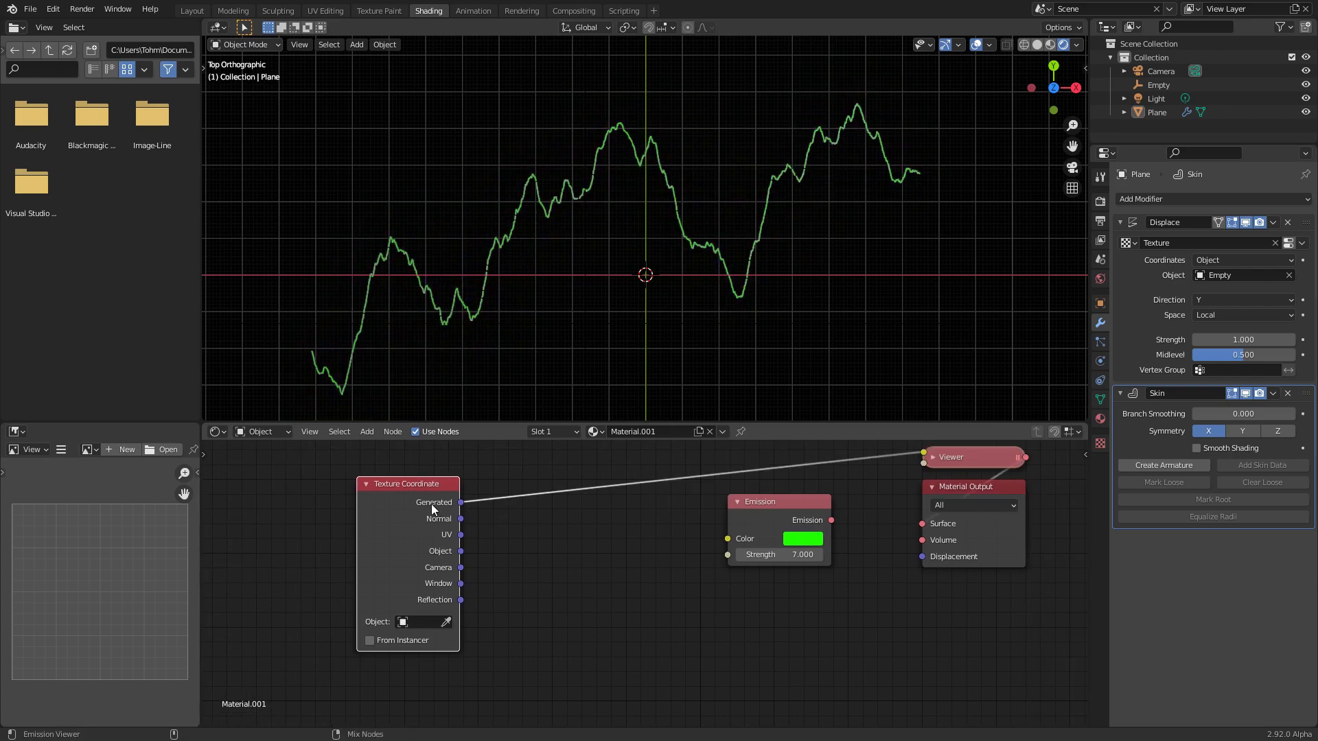
{"action": "left_click", "coordinate": [429, 503], "text": "ctrl+shift"}
{"action": "key", "text": "x"}
Add a Geometry node to the line's material and preview its Position output
{"action": "key", "text": "shift+a"}
{"action": "left_click", "coordinate": [421, 486]}
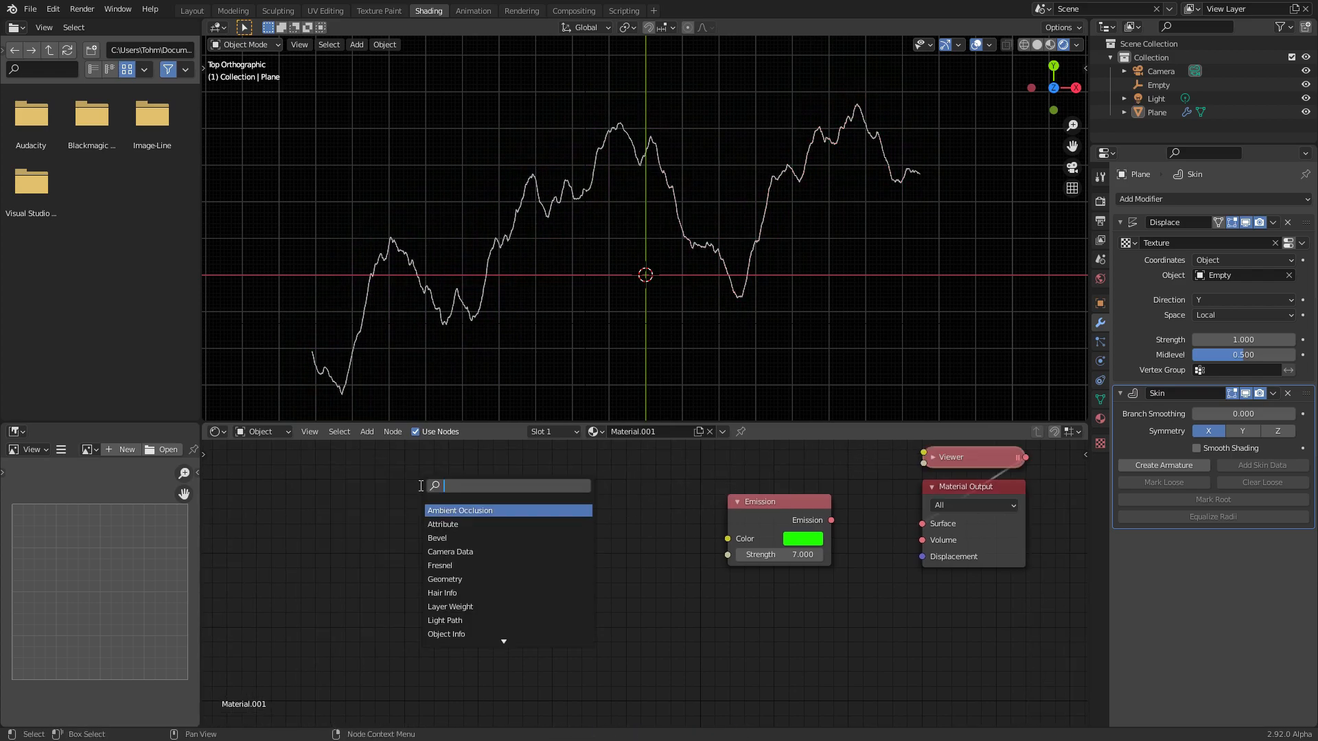
{"action": "type", "text": "ge"}
{"action": "key", "text": "Return"}
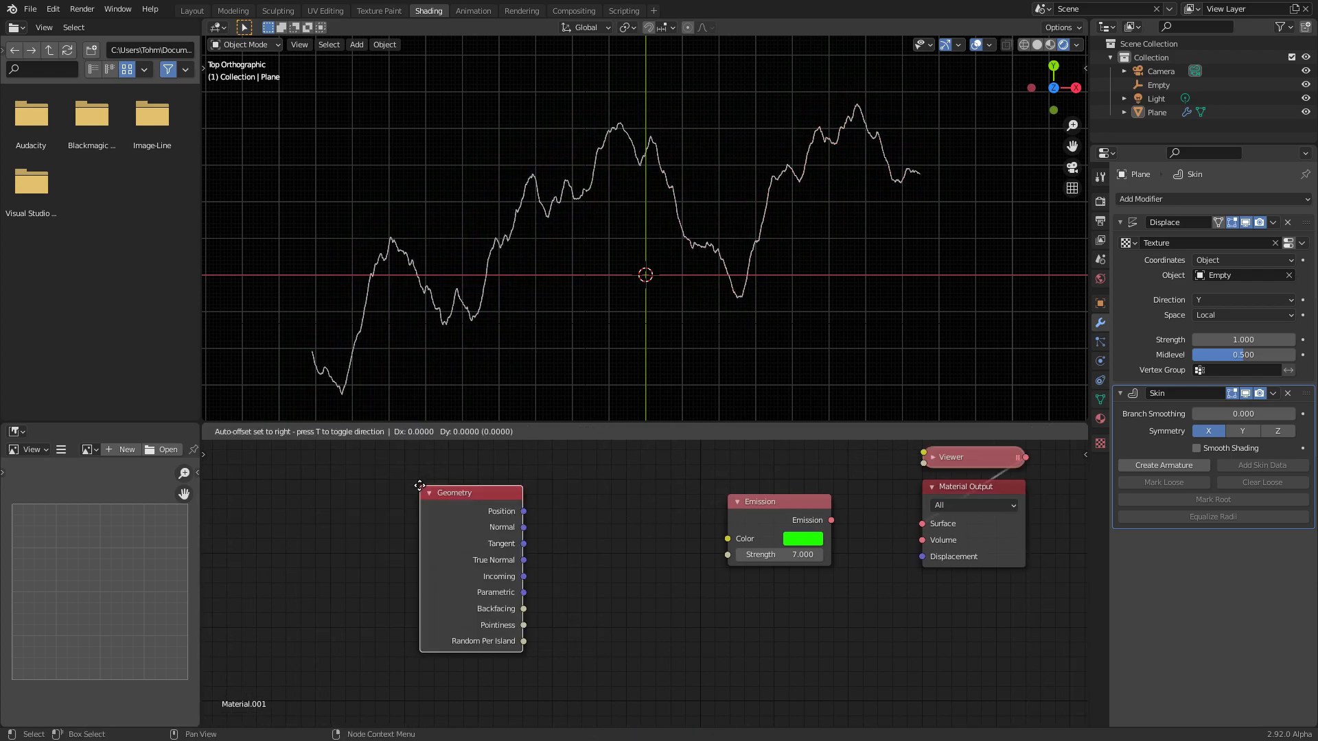
{"action": "left_click", "coordinate": [312, 482]}
{"action": "left_click", "coordinate": [332, 496], "text": "ctrl+shift"}
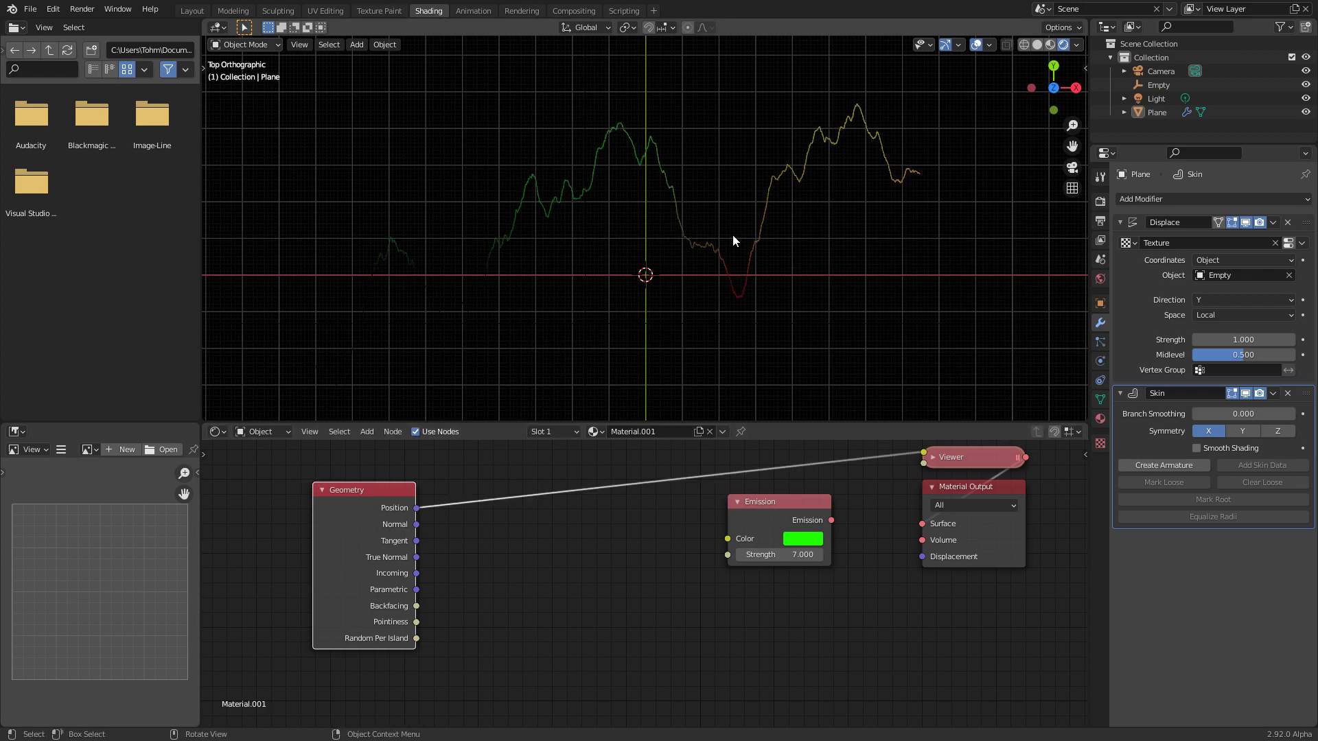
Insert a Separate XYZ node after the Geometry node's Position output, with X feeding the Viewer
{"action": "key", "text": "shift+a"}
{"action": "left_click", "coordinate": [517, 463]}
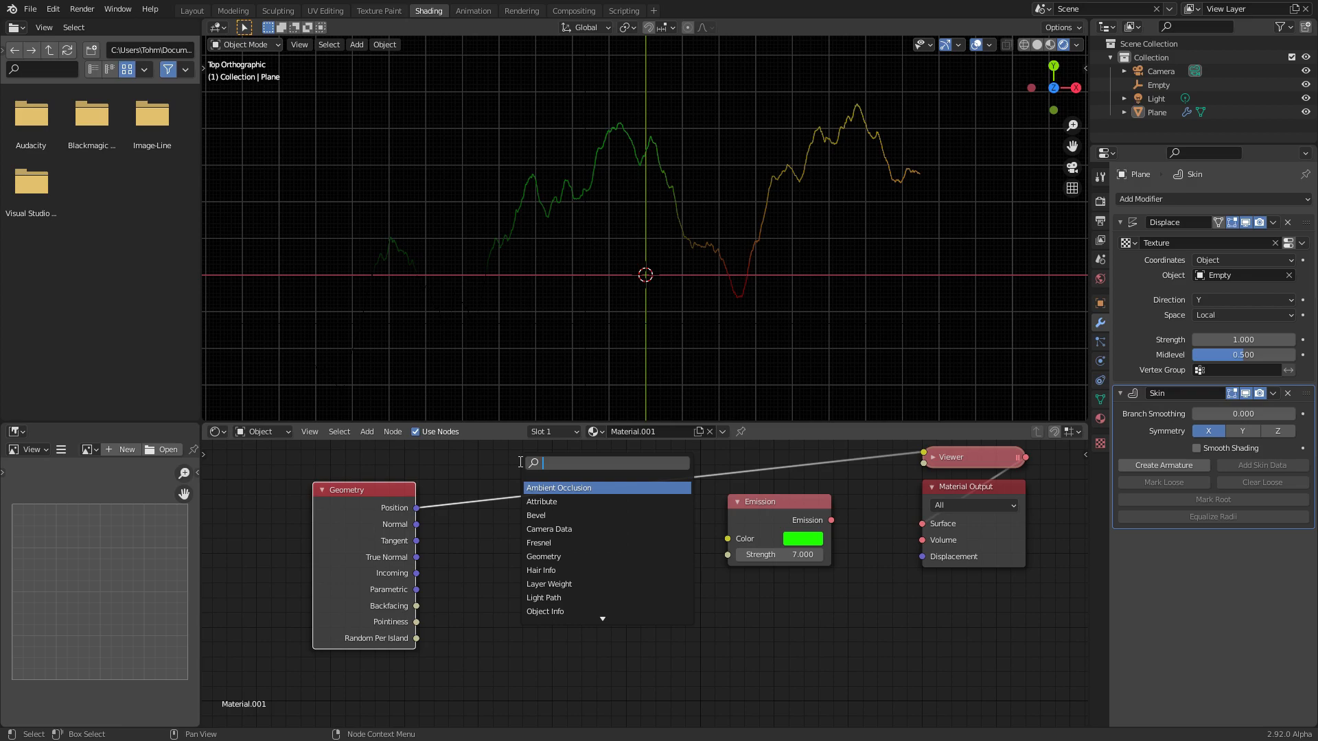
{"action": "type", "text": "sep"}
{"action": "key", "text": "Down"}
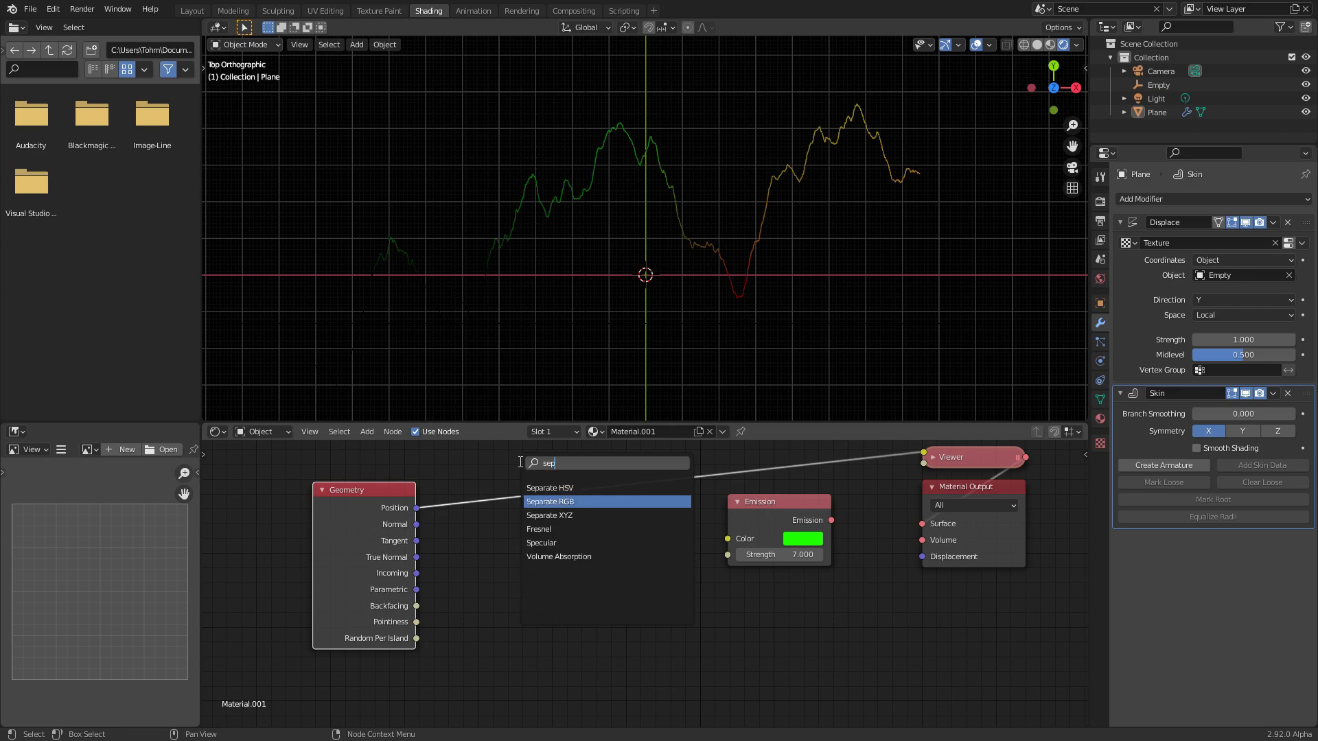
{"action": "key", "text": "Return"}
{"action": "left_click", "coordinate": [476, 465]}
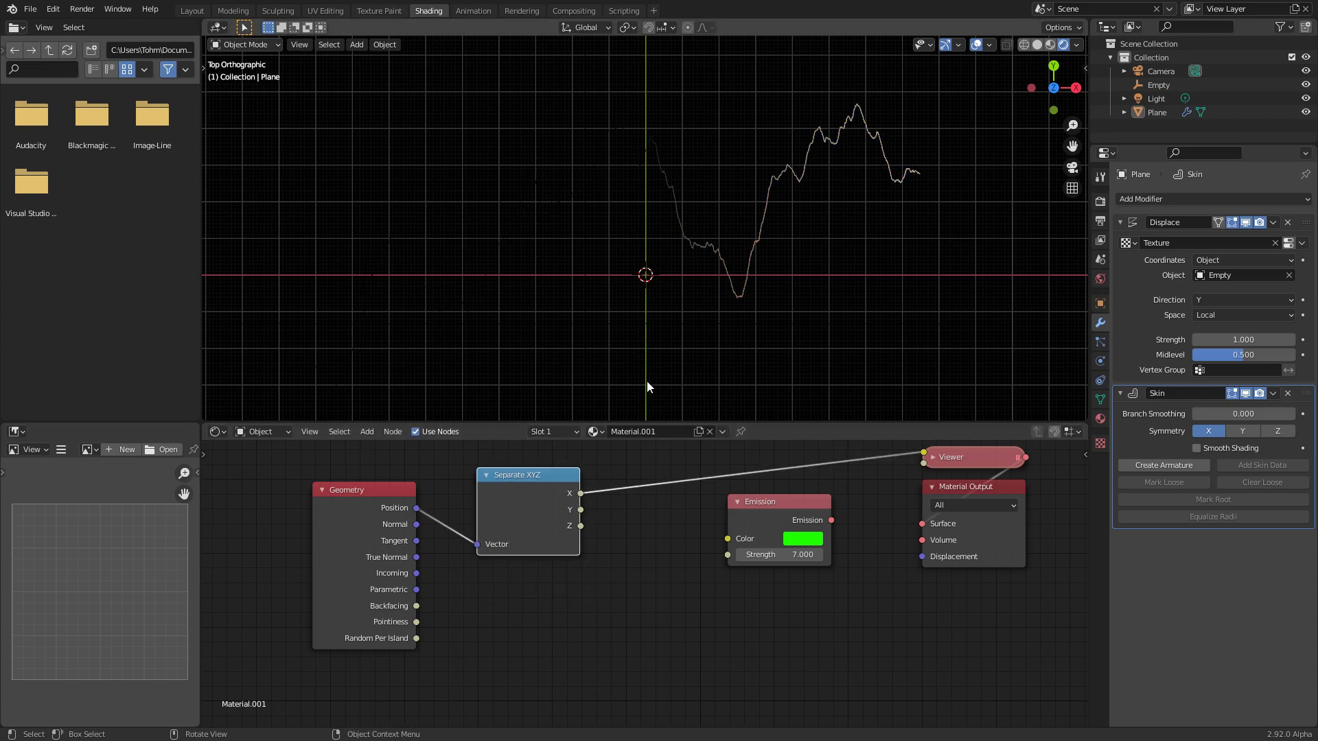
Insert a Math node set to Greater Than after the Separate XYZ node's X output and lower its threshold to about -0.34
{"action": "key", "text": "shift+a"}
{"action": "type", "text": "math"}
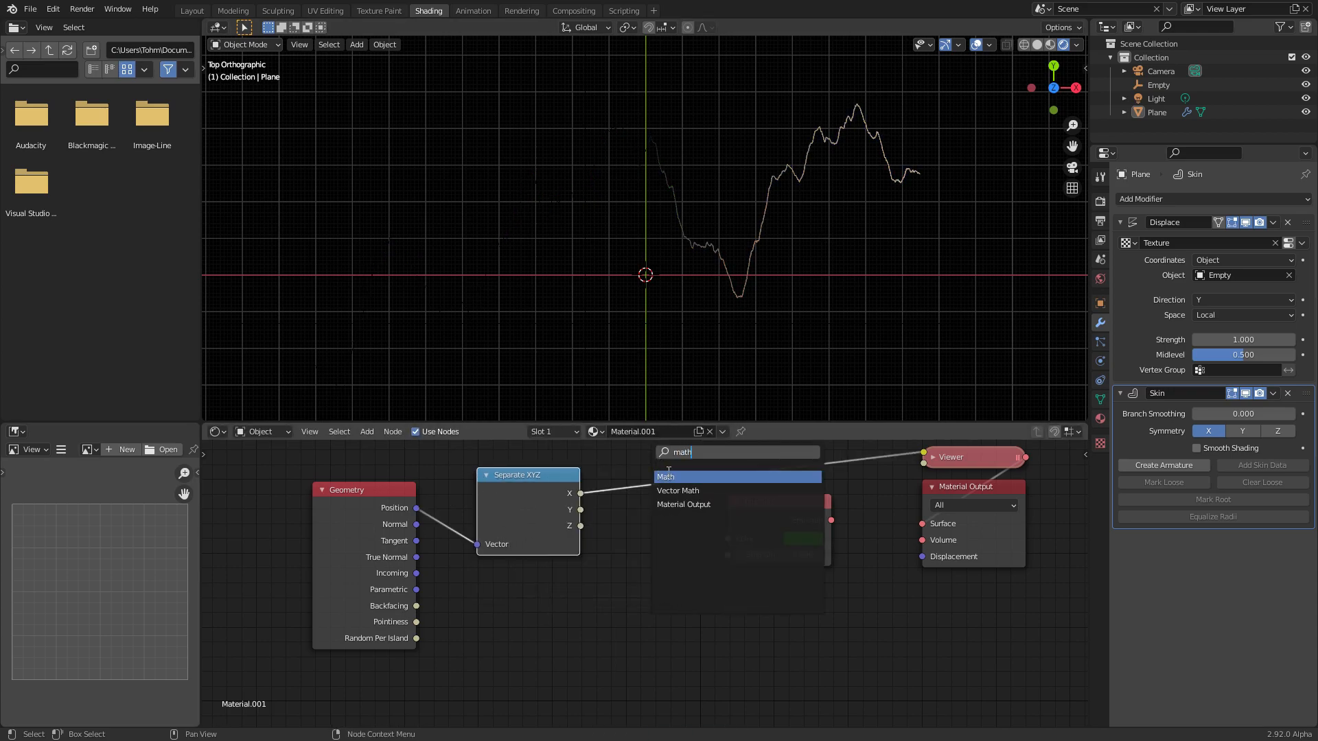
{"action": "left_click", "coordinate": [668, 474]}
{"action": "left_click", "coordinate": [657, 470]}
{"action": "left_click", "coordinate": [666, 492]}
{"action": "left_click", "coordinate": [774, 587]}
{"action": "left_click_drag", "start_coordinate": [667, 473], "coordinate": [628, 461]}
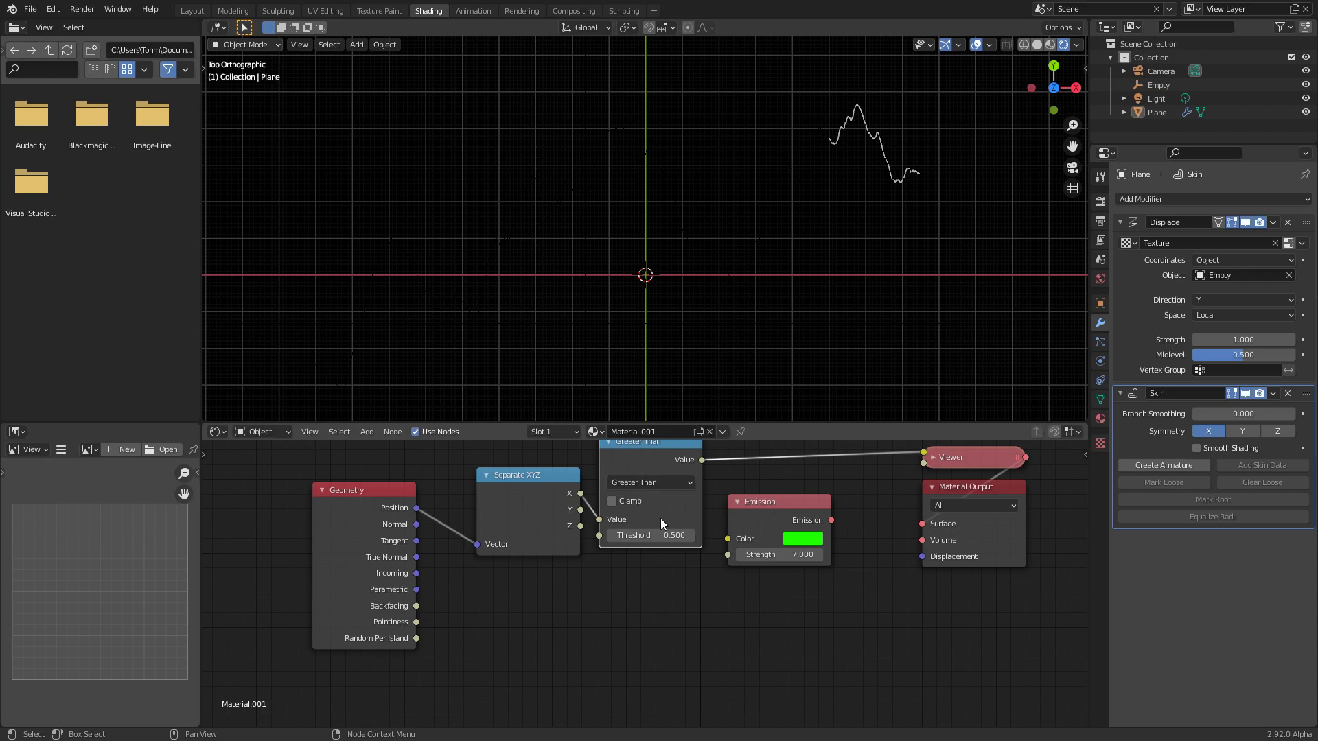
{"action": "left_click_drag", "start_coordinate": [648, 535], "coordinate": [593, 535]}
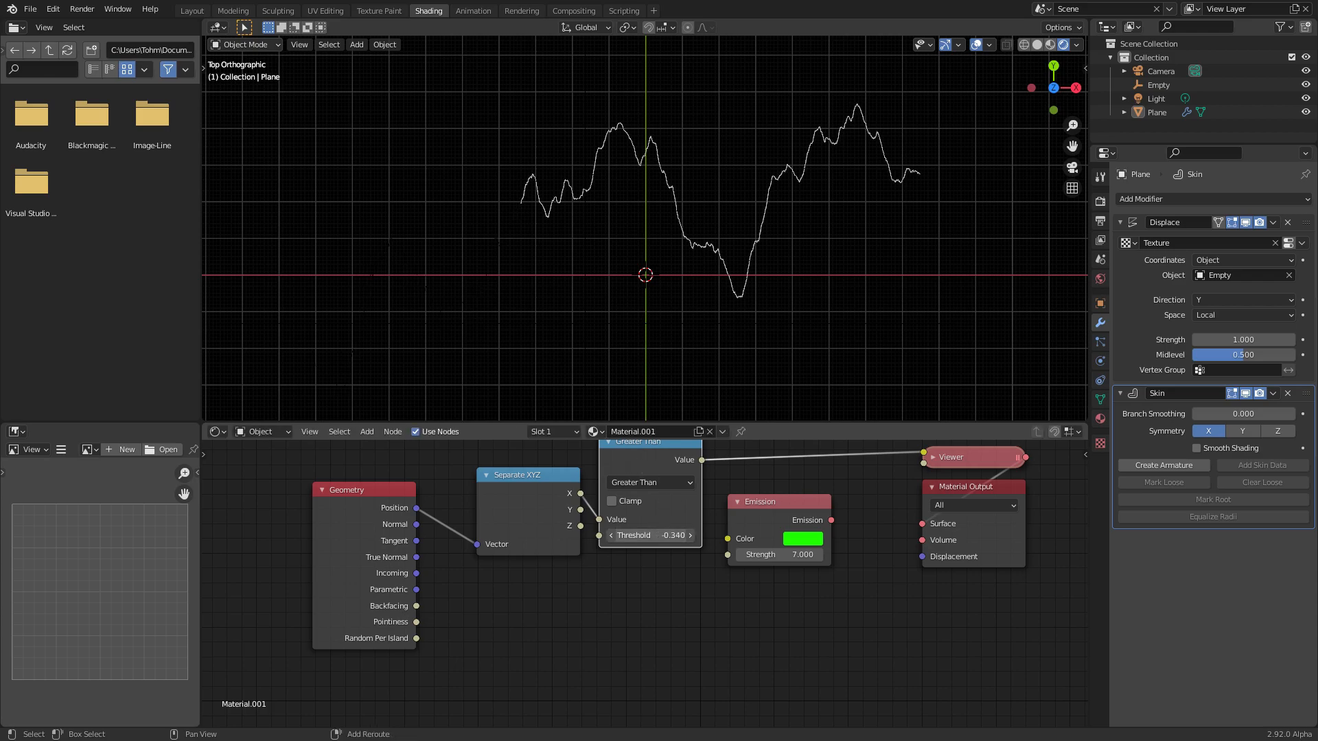
Switch the Math node's operation to Less Than and adjust its threshold to about -0.19
{"action": "left_click", "coordinate": [650, 482]}
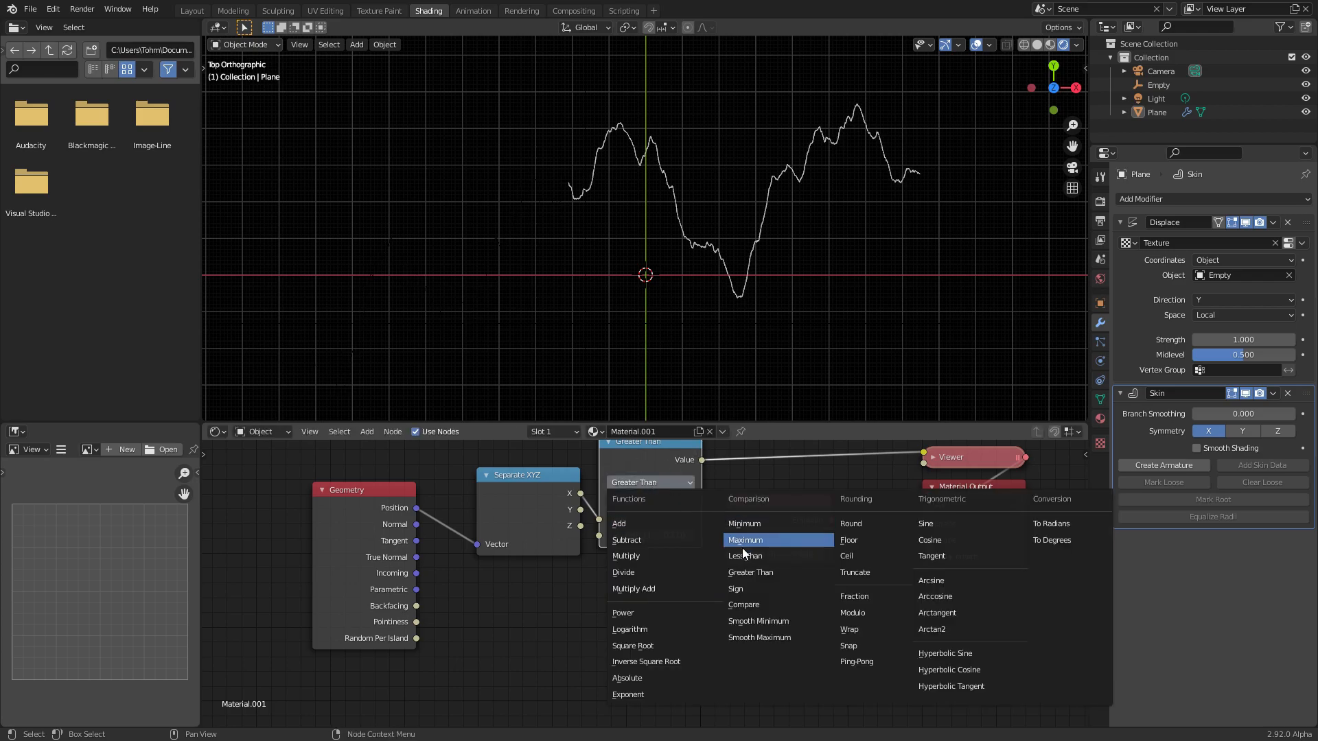
{"action": "left_click", "coordinate": [775, 557]}
{"action": "left_click_drag", "start_coordinate": [695, 543], "coordinate": [620, 535]}
Connect the Less Than value to the Emission's Strength, route the Emission to the Material Output, and set the threshold to 0.89
{"action": "left_click_drag", "start_coordinate": [753, 517], "coordinate": [792, 504]}
{"action": "left_click_drag", "start_coordinate": [701, 460], "coordinate": [766, 543]}
{"action": "left_click", "coordinate": [849, 505], "text": "ctrl+shift"}
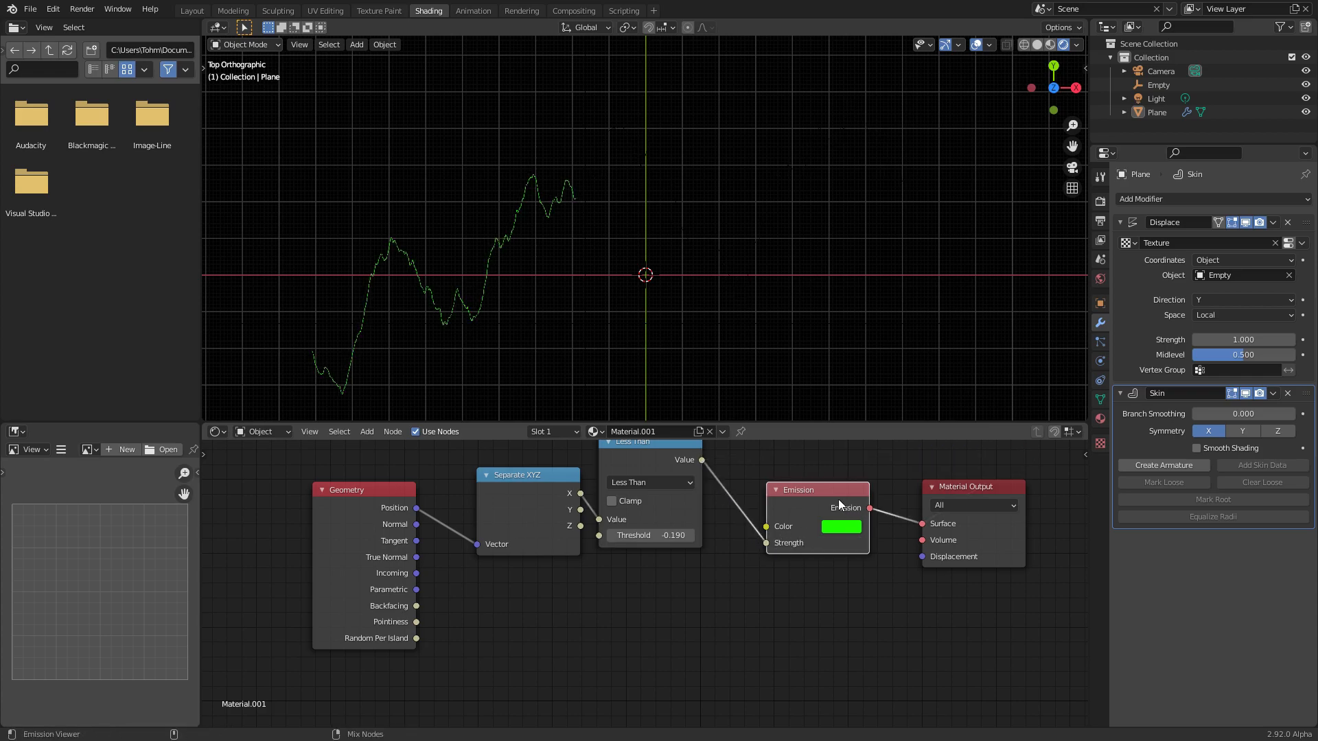
{"action": "mouse_move", "coordinate": [641, 535]}
{"action": "left_mouse_down"}
{"action": "mouse_move", "coordinate": [615, 535]}
{"action": "mouse_move", "coordinate": [693, 535]}
{"action": "mouse_move", "coordinate": [646, 536]}
{"action": "mouse_move", "coordinate": [659, 535]}
{"action": "left_mouse_up"}
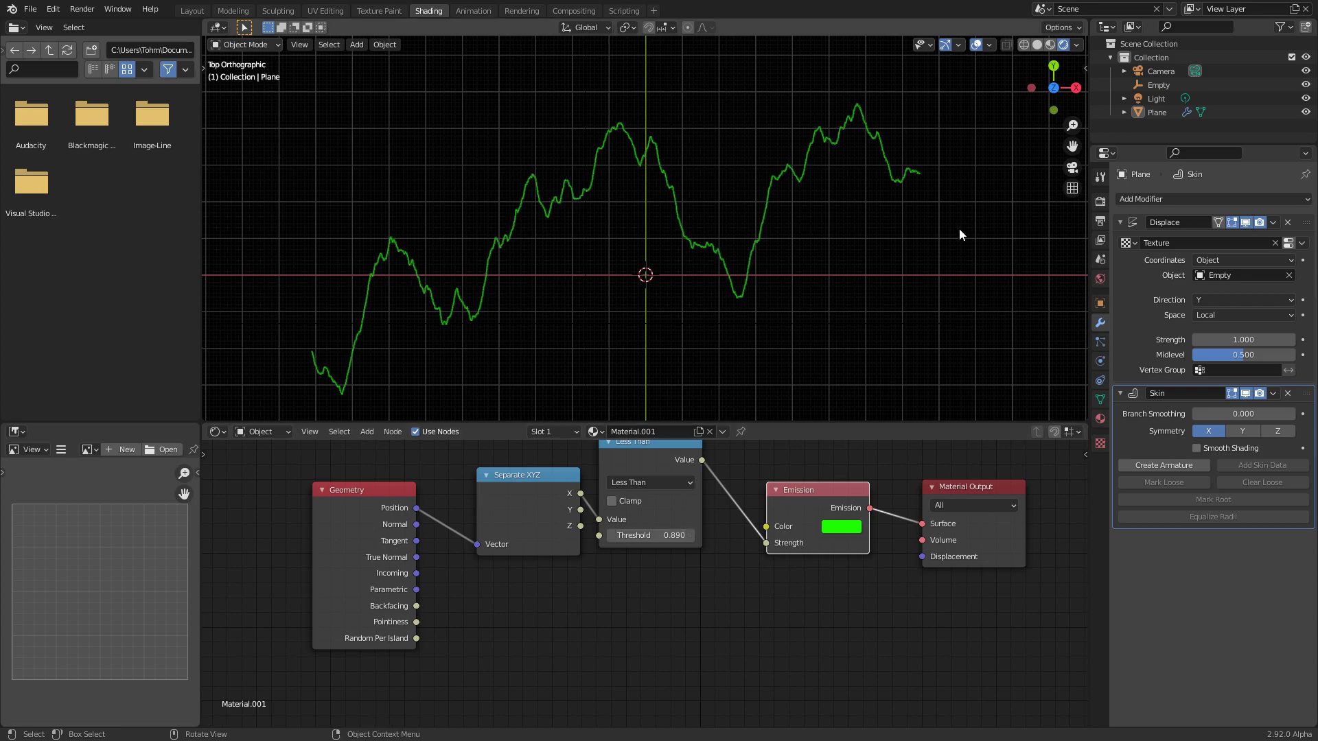
Select the Empty and move it to about X -0.29 m, Y -0.13 m to reshape the line
{"action": "left_click", "coordinate": [1142, 80]}
{"action": "key", "text": "g"}
{"action": "left_click", "coordinate": [838, 169]}
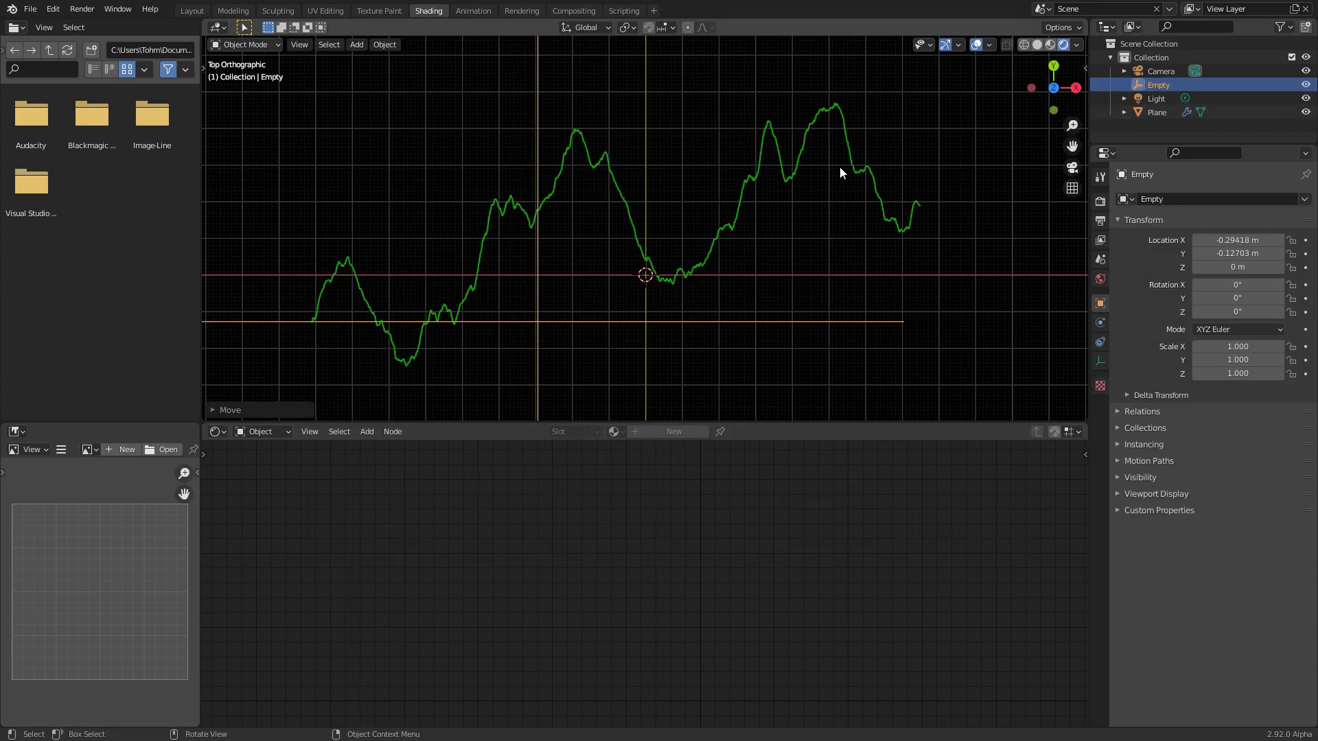
Select the line and change its Emission color to red, about H 0.998, S 0.999, V 1
{"action": "left_click", "coordinate": [854, 142]}
{"action": "left_click", "coordinate": [842, 527]}
{"action": "left_click_drag", "start_coordinate": [863, 460], "coordinate": [930, 460]}
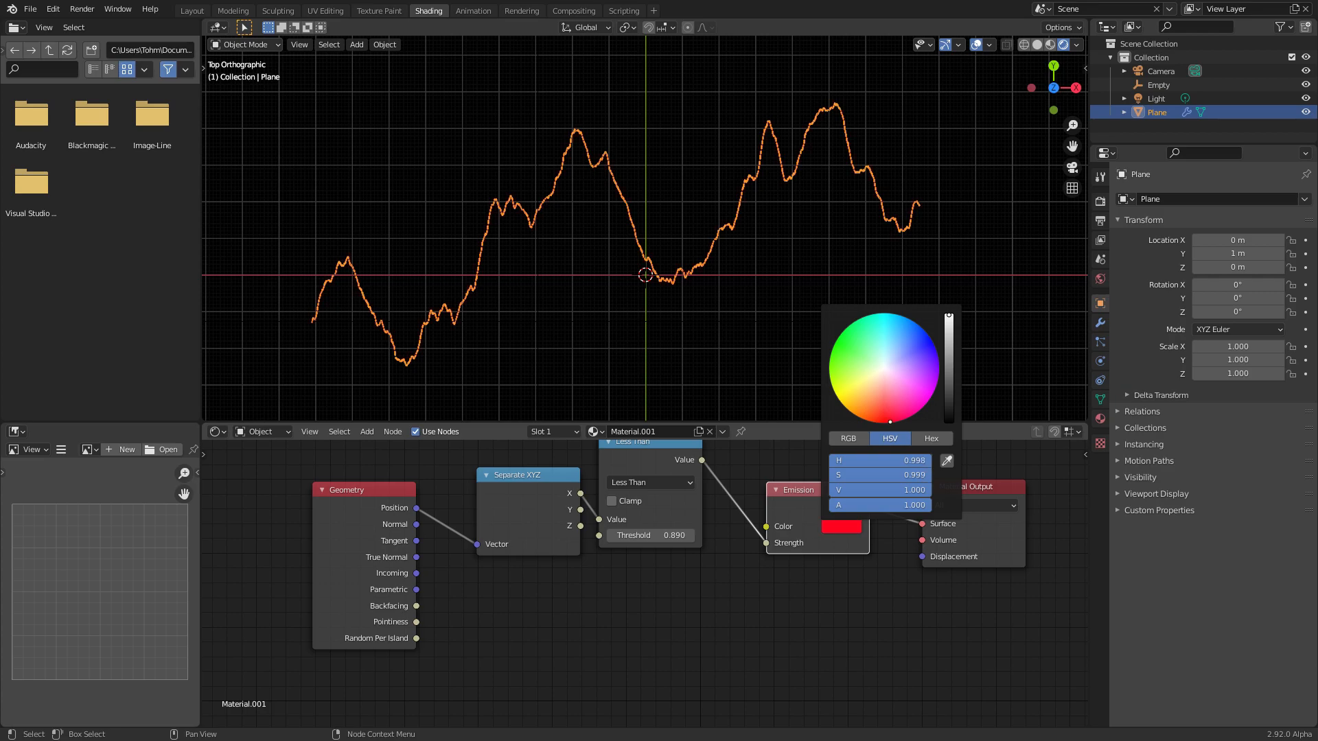
{"action": "key", "text": "Tab"}
{"action": "key", "text": "Tab"}
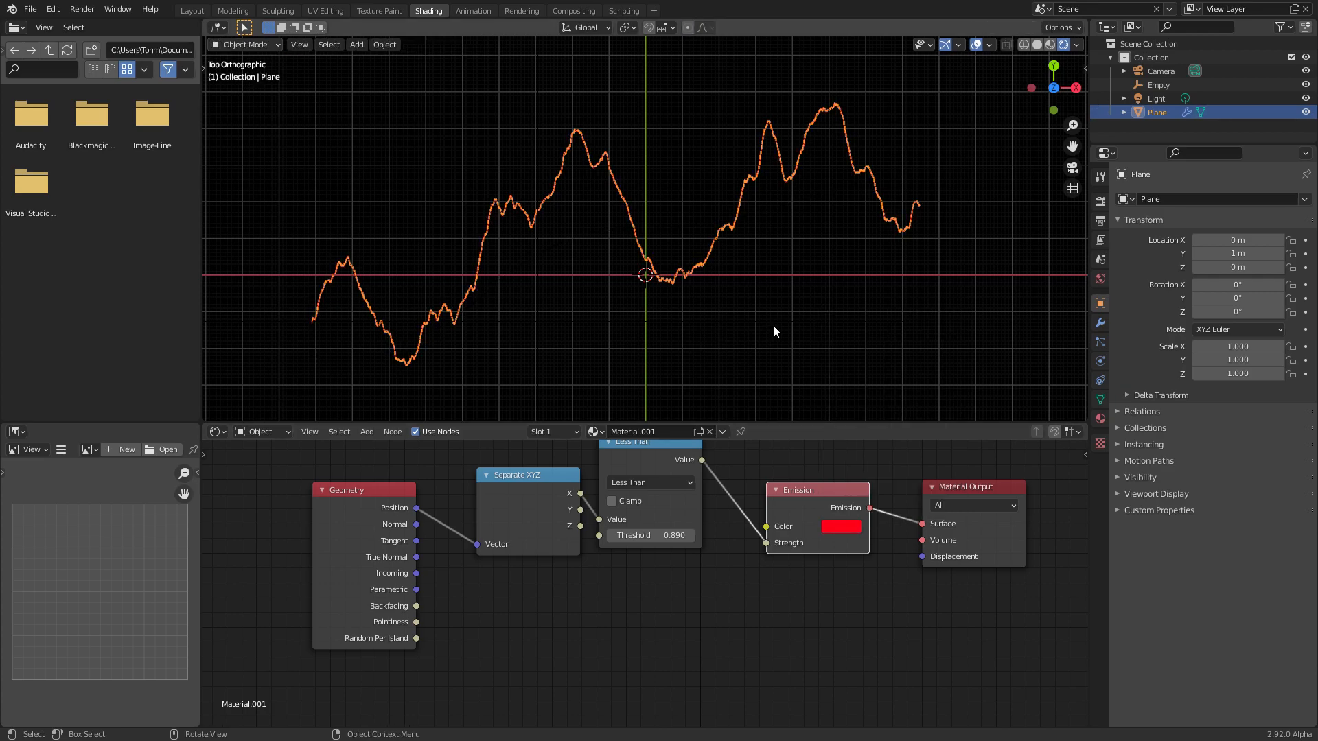
Move the Emission and Material Output nodes farther away from the Less Than node to make room between them
{"action": "key", "text": "Tab"}
{"action": "middle_click_drag", "start_coordinate": [813, 508], "coordinate": [693, 512]}
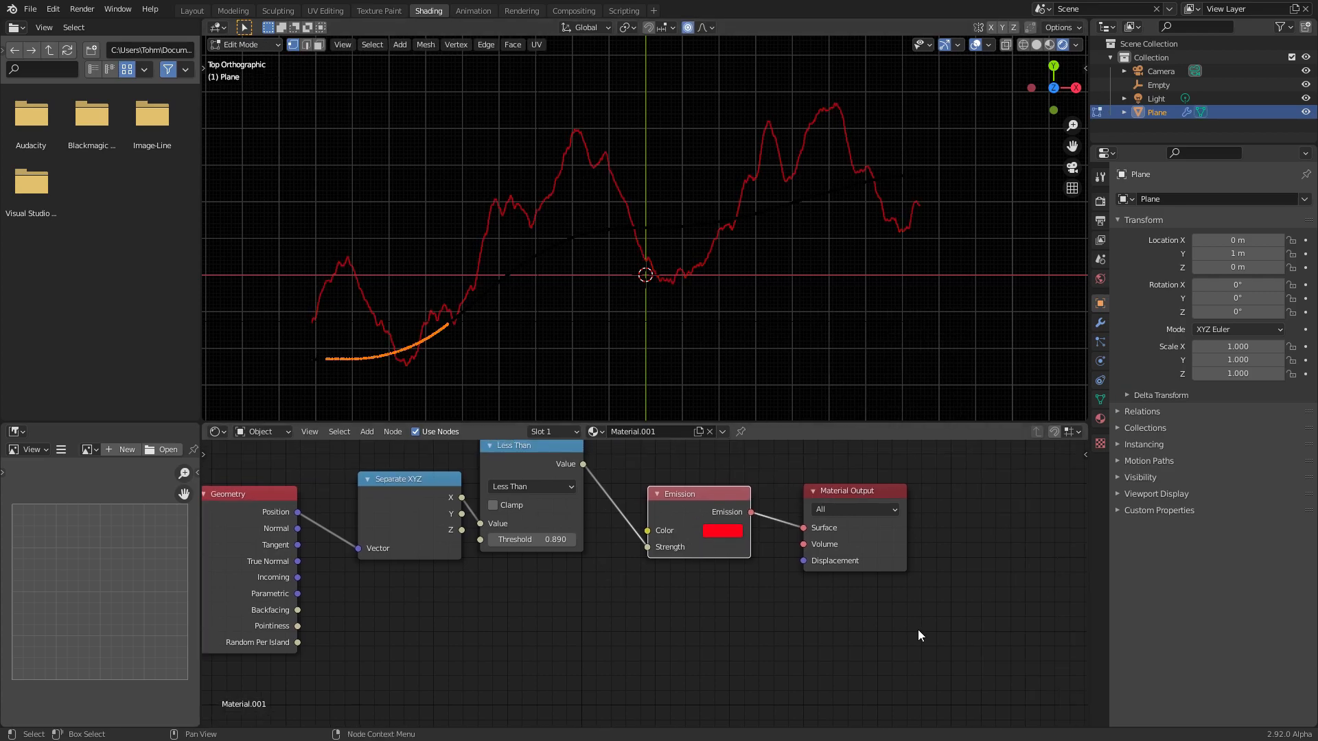
{"action": "left_click_drag", "start_coordinate": [916, 629], "coordinate": [652, 483]}
{"action": "key", "text": "g"}
{"action": "left_click", "coordinate": [1050, 449]}
Insert a duplicate of the Less Than node before the Emission's Strength, set it to Multiply by 7, and return to Object Mode
{"action": "left_click", "coordinate": [560, 466]}
{"action": "key", "text": "shift+d"}
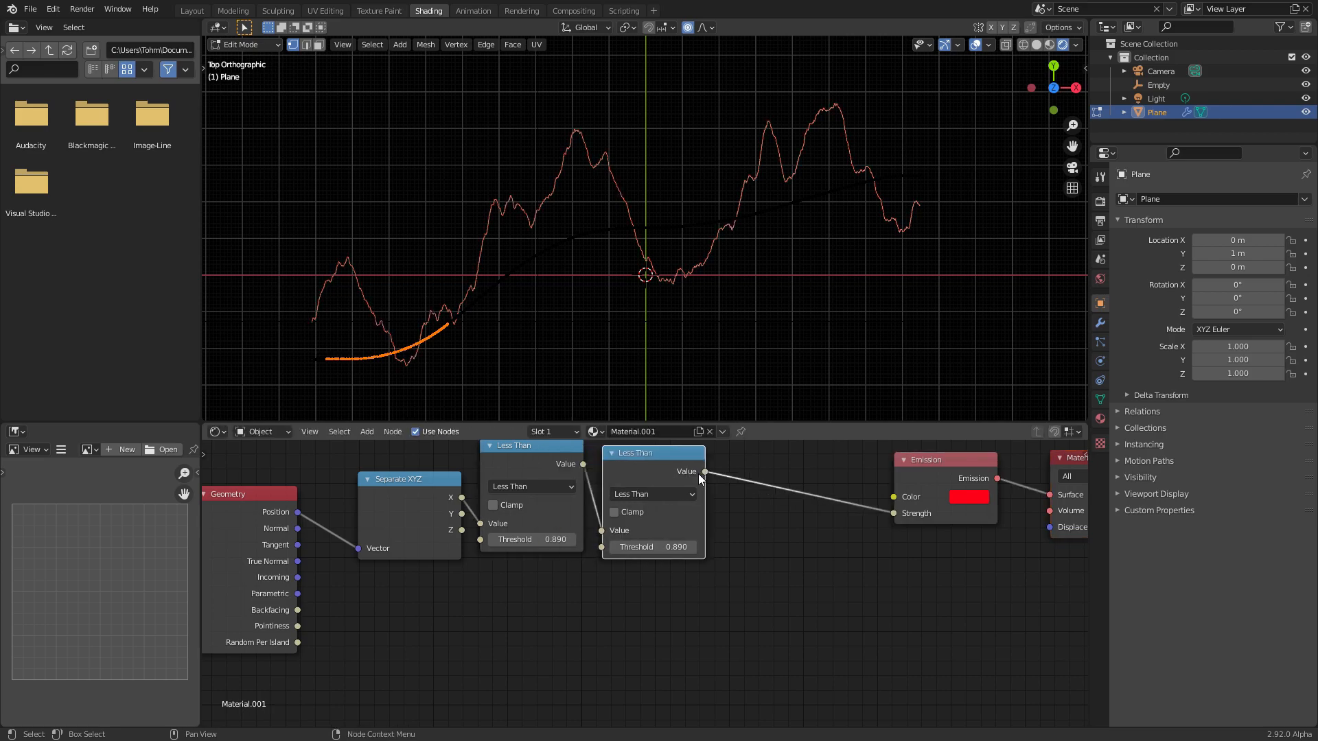
{"action": "left_click", "coordinate": [724, 473]}
{"action": "left_click", "coordinate": [684, 495]}
{"action": "left_click", "coordinate": [698, 558]}
{"action": "left_click", "coordinate": [698, 551]}
{"action": "type", "text": "7"}
{"action": "key", "text": "Return"}
{"action": "key", "text": "Tab"}
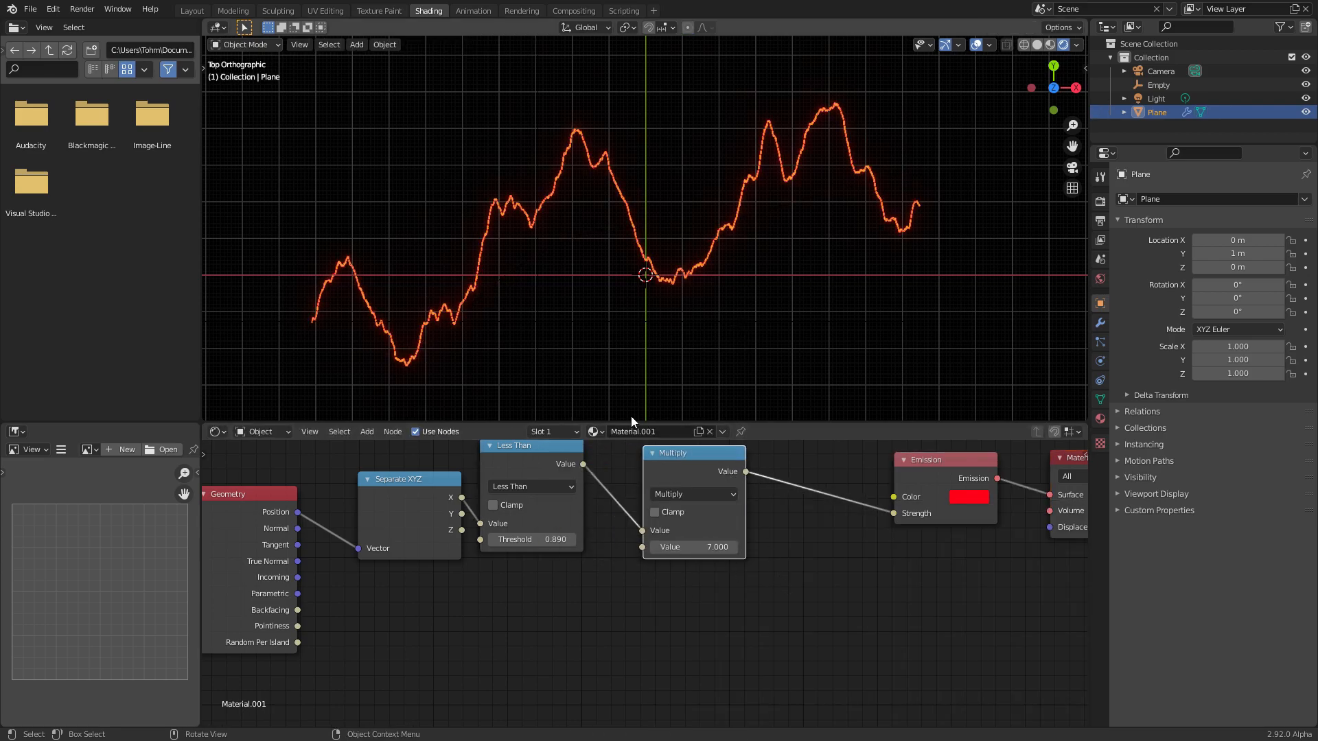
Hide the viewport overlays and lower the Less Than threshold to 0.52 to shorten the visible line
{"action": "left_click", "coordinate": [975, 45]}
{"action": "left_click_drag", "start_coordinate": [542, 540], "coordinate": [574, 543]}
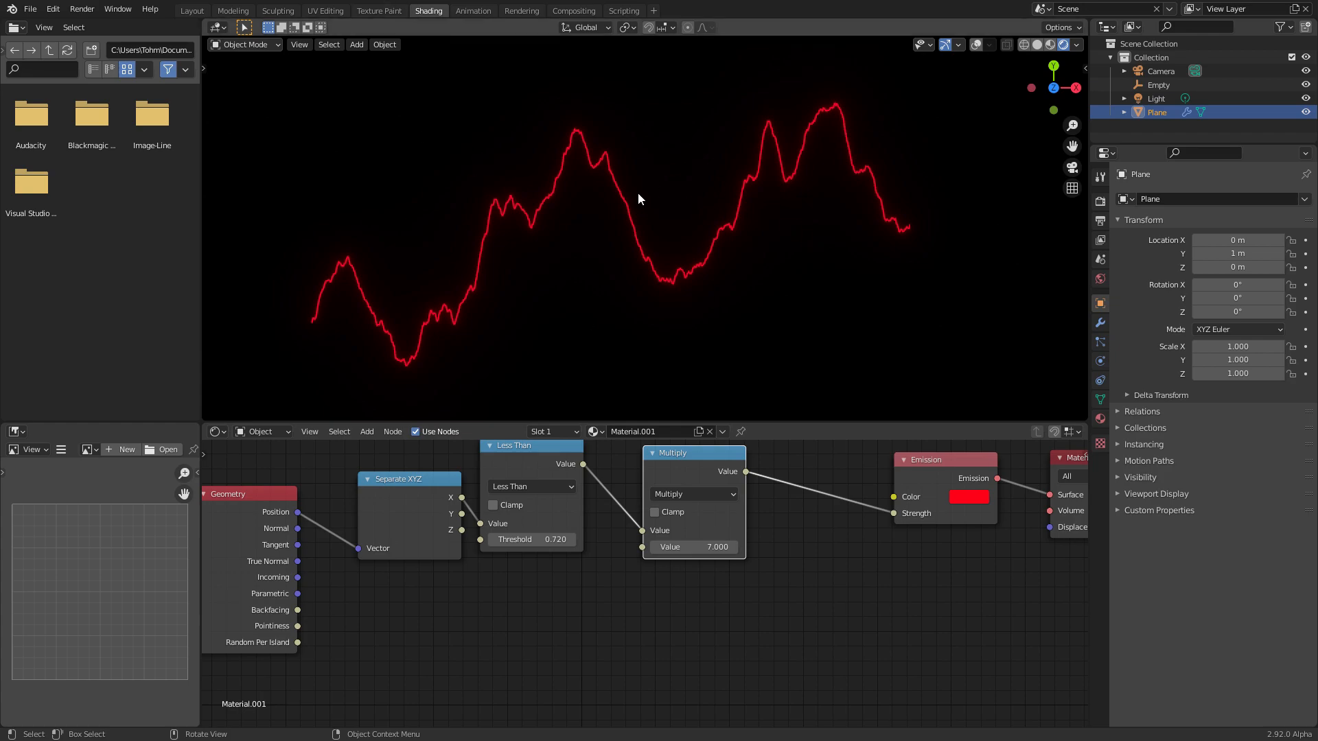
{"action": "mouse_move", "coordinate": [540, 542]}
{"action": "left_mouse_down"}
{"action": "mouse_move", "coordinate": [426, 543]}
{"action": "mouse_move", "coordinate": [556, 542]}
{"action": "mouse_move", "coordinate": [420, 542]}
{"action": "mouse_move", "coordinate": [542, 541]}
{"action": "left_mouse_up"}
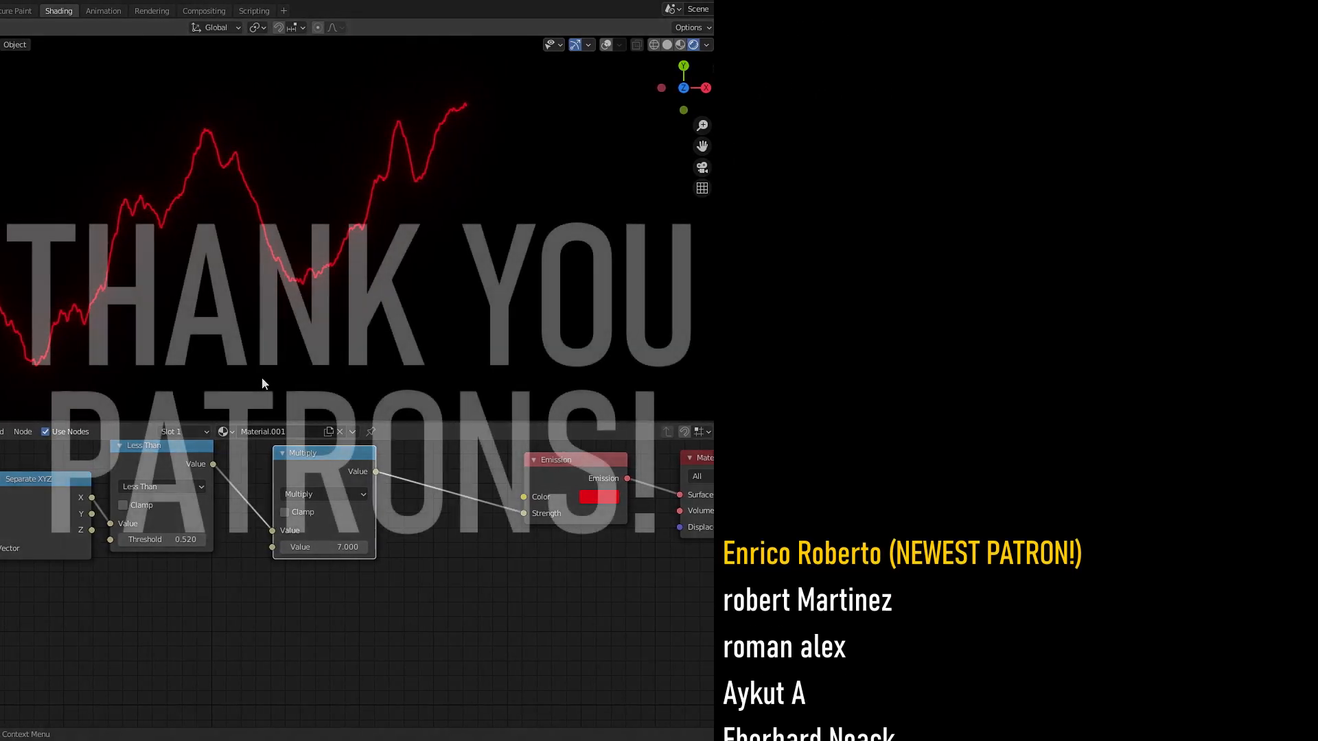